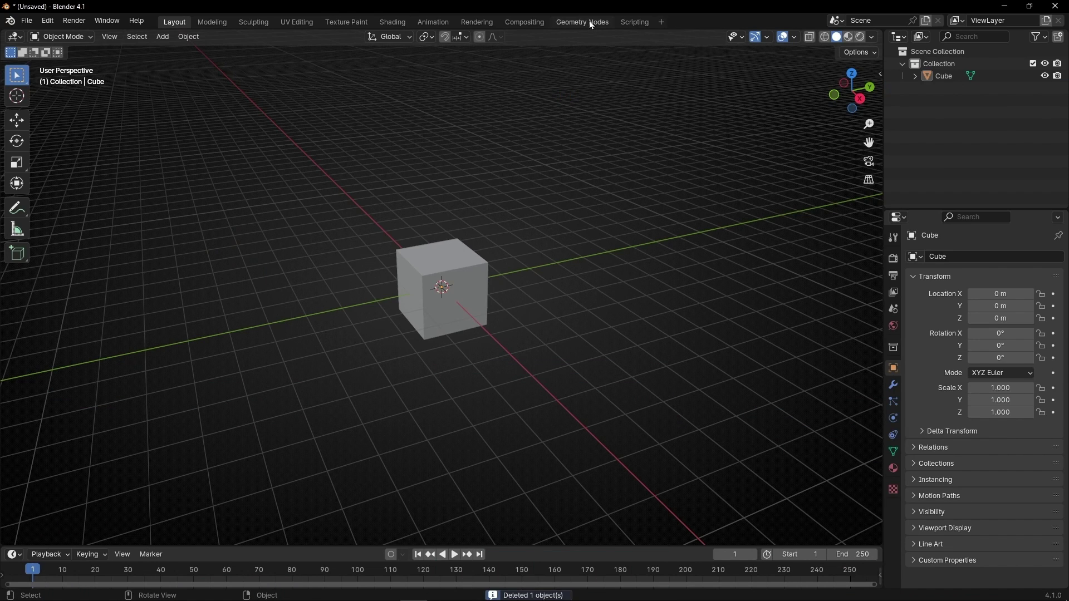
In the Geometry Nodes workspace, close the spreadsheet and create a new node tree for the cube.
click(582, 22)
drag(860, 143, 1063, 143)
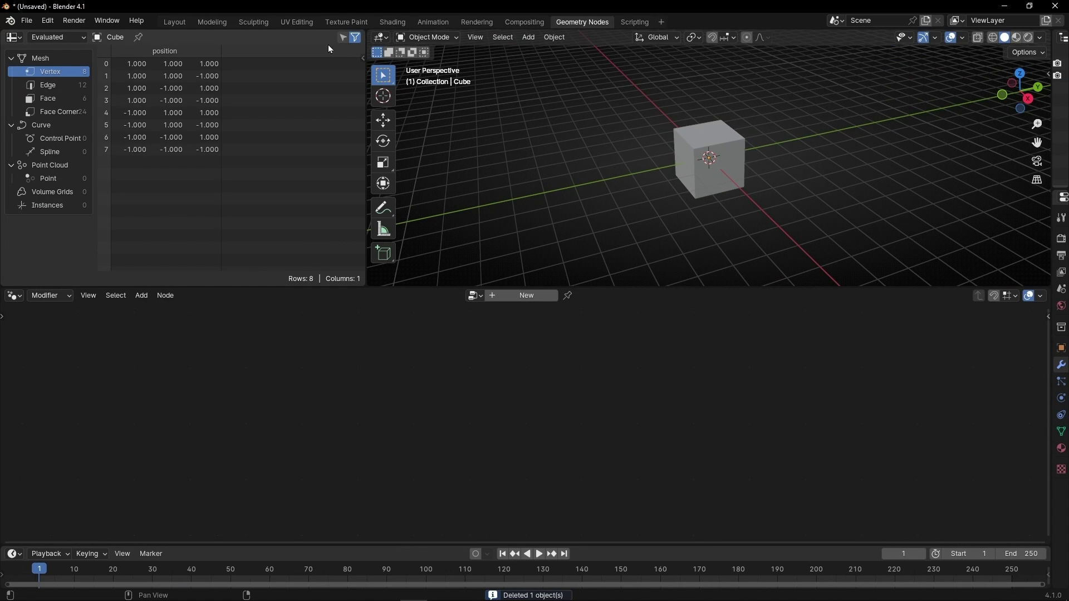
right_click(289, 46)
click(252, 155)
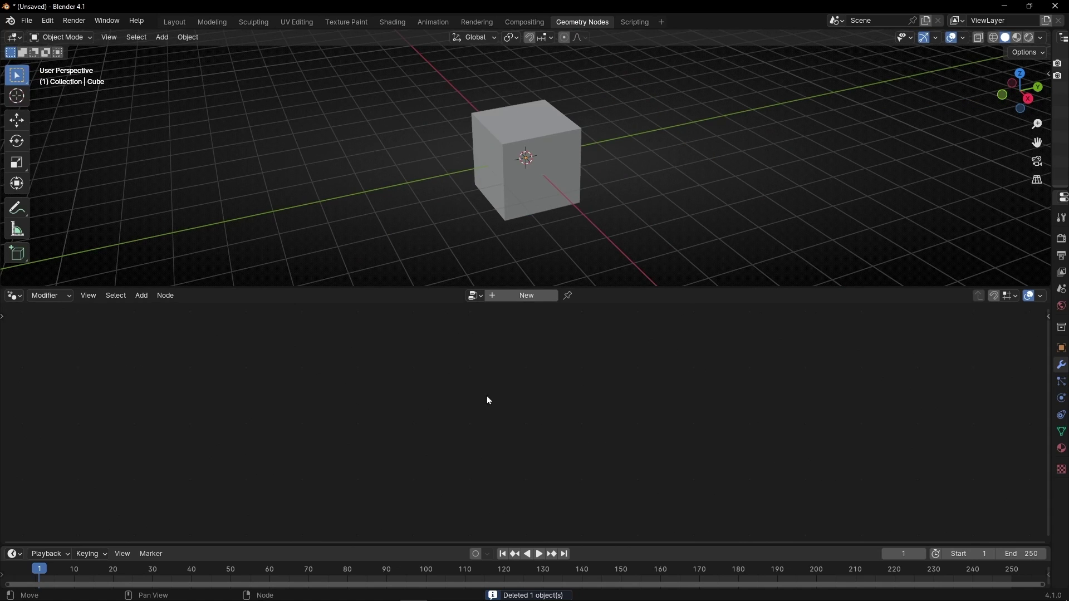
click(526, 295)
click(383, 440)
Replace the Group Input with a Grid node wired into the Group Output.
key(x)
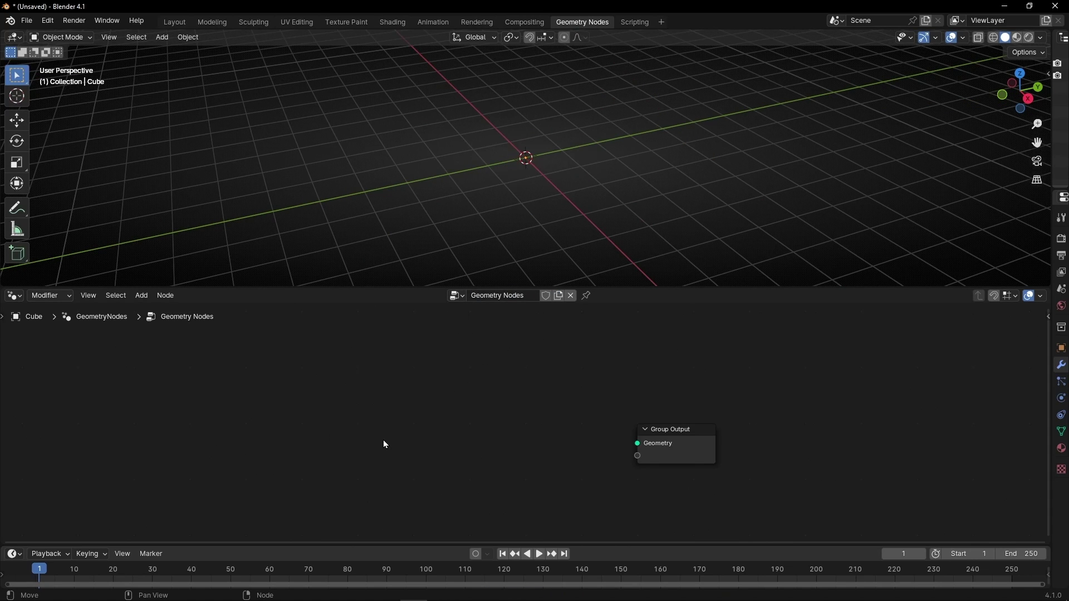
key(shift+a)
text(gri)
key(Return)
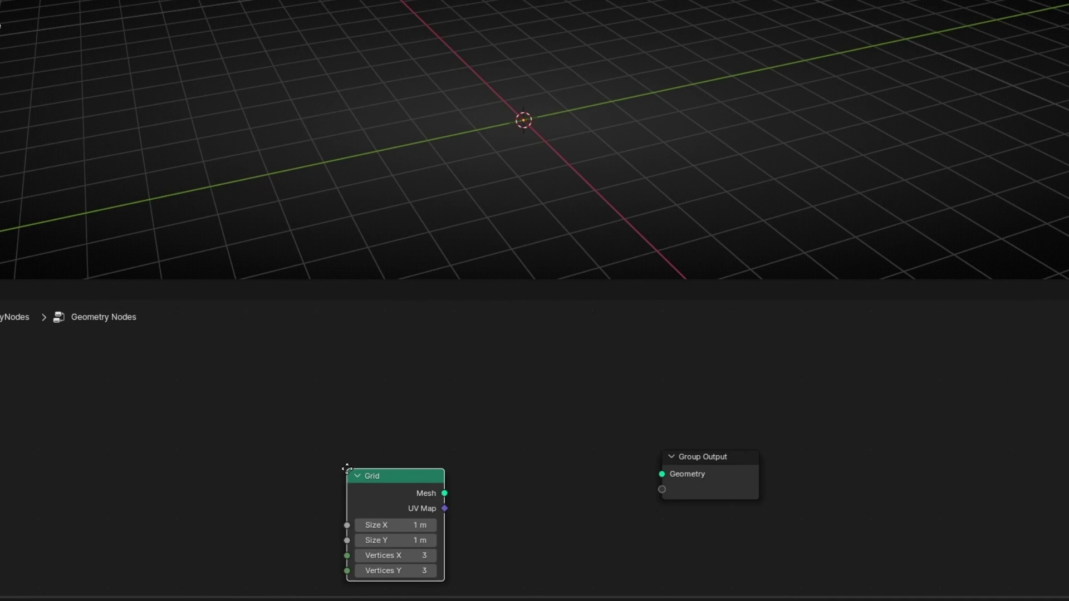
click(321, 406)
drag(402, 413, 695, 479)
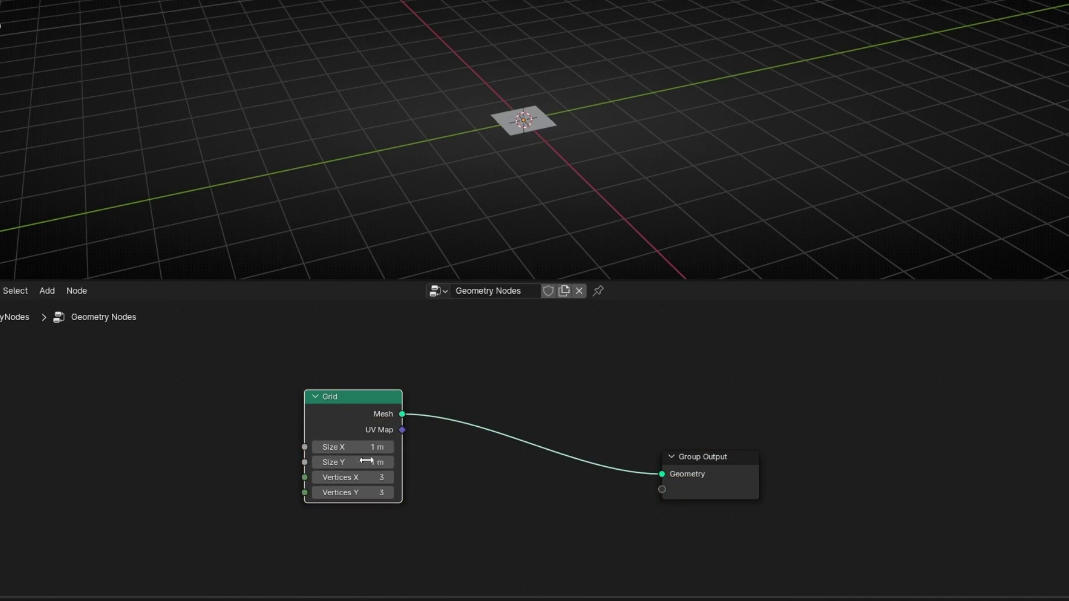
Set the grid size to 7.8 m by 7.8 m with 13 vertices each way, viewed in wireframe.
drag(366, 451, 400, 462)
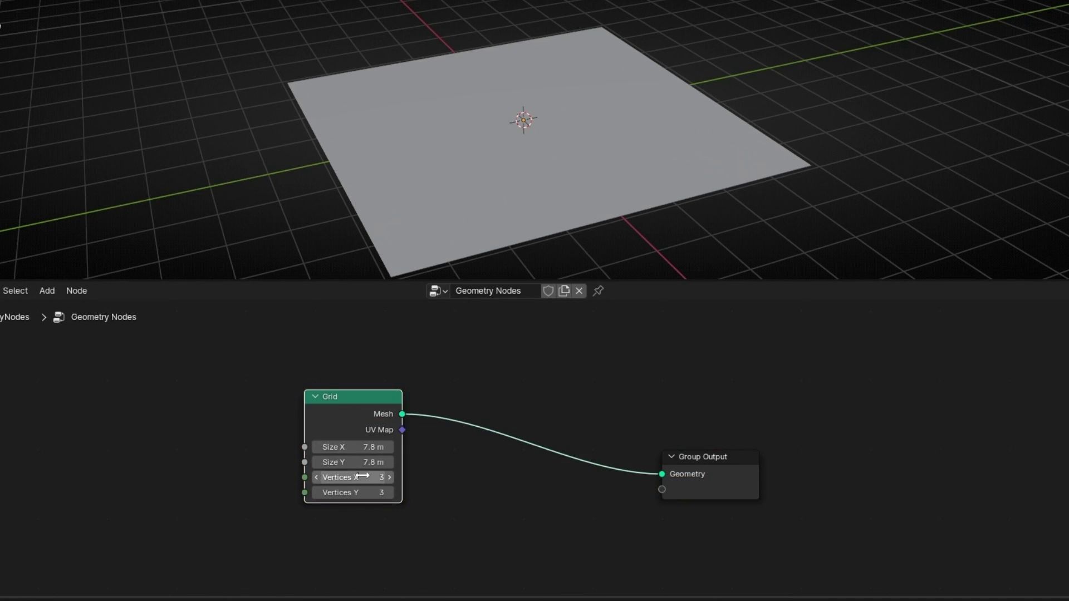
key(shift+z)
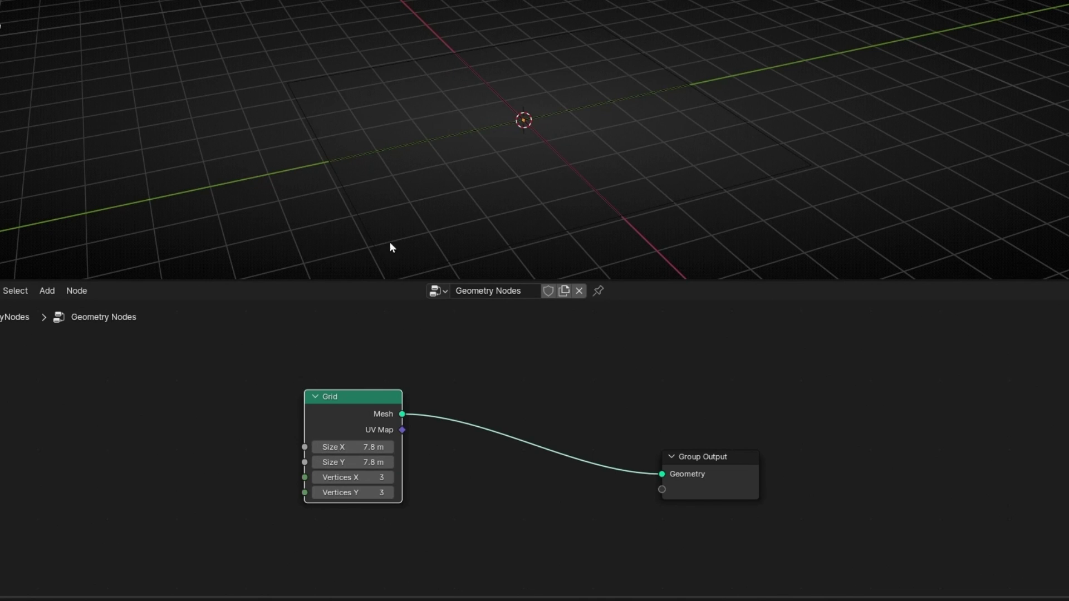
key(Tab)
drag(355, 486, 379, 477)
middle_drag(635, 161, 577, 148)
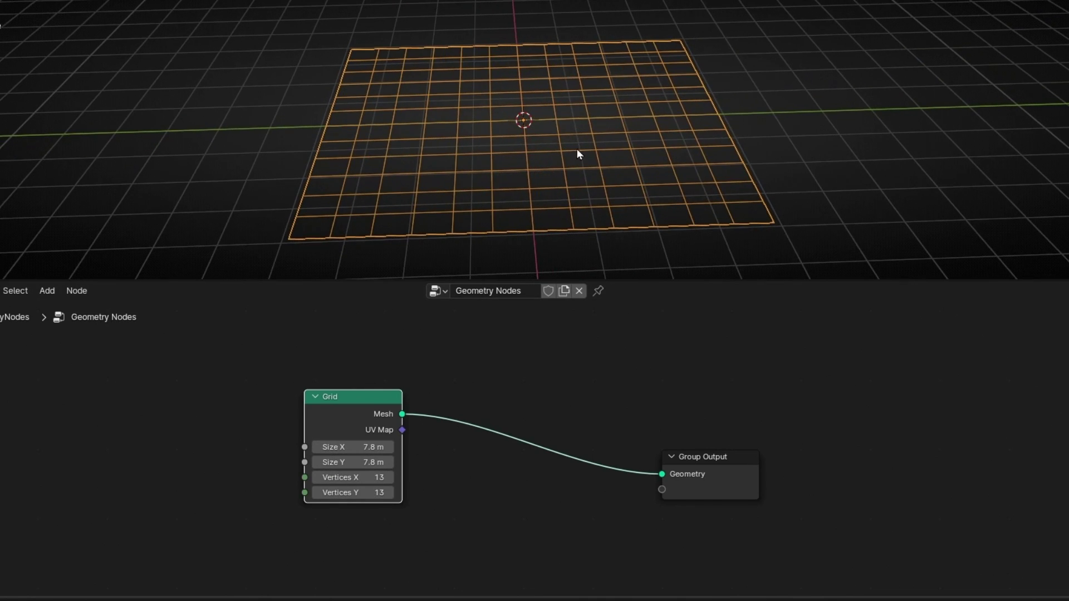
Spread the Grid and Group Output nodes apart and lower the viewport angle.
drag(345, 420, 297, 458)
drag(706, 462, 782, 449)
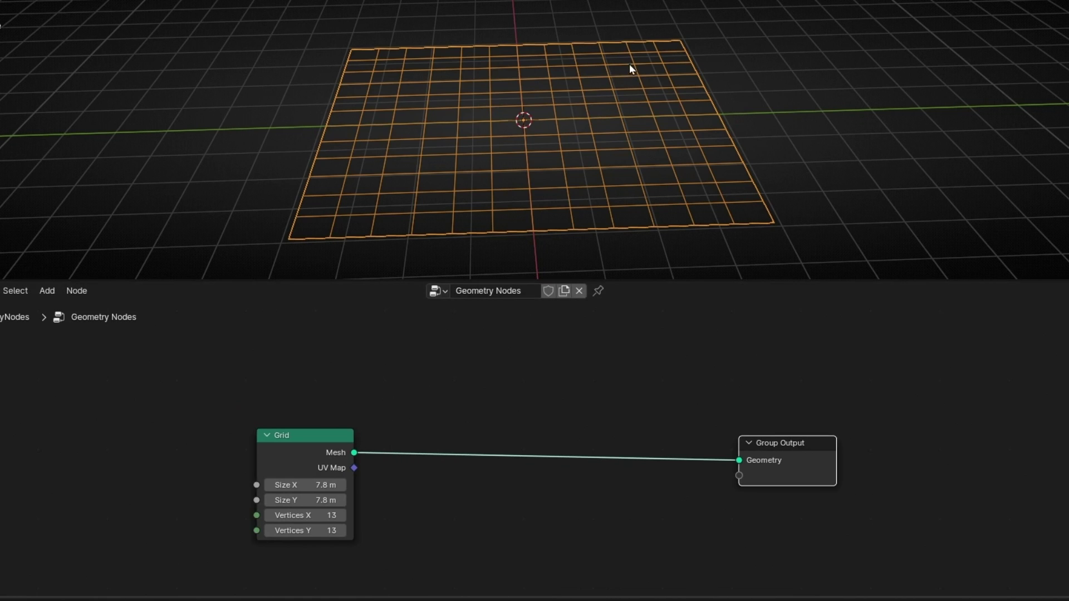
scroll(503, 103, up, 3)
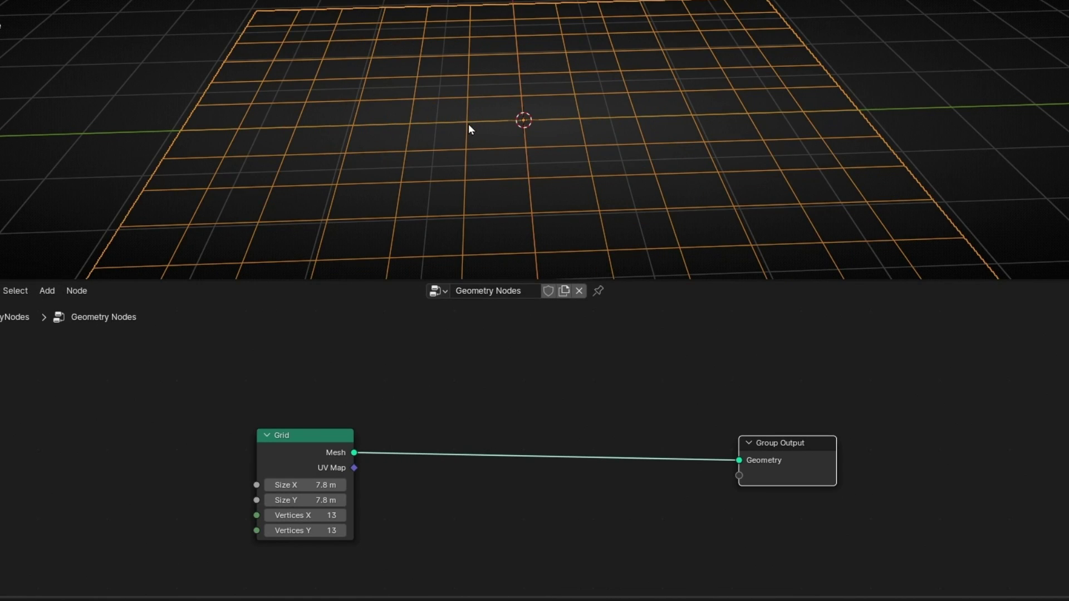
drag(297, 434, 276, 435)
drag(767, 444, 814, 443)
middle_drag(534, 172, 534, 145)
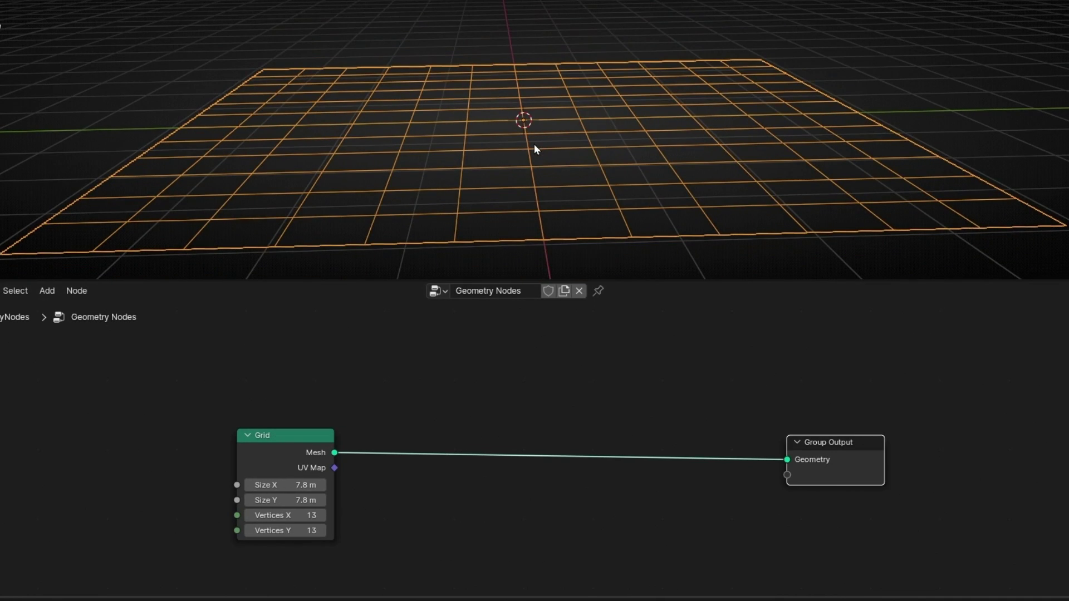
Add an Ico Sphere and a Join Geometry node merging the sphere with the grid.
key(shift+a)
text(ico)
key(Return)
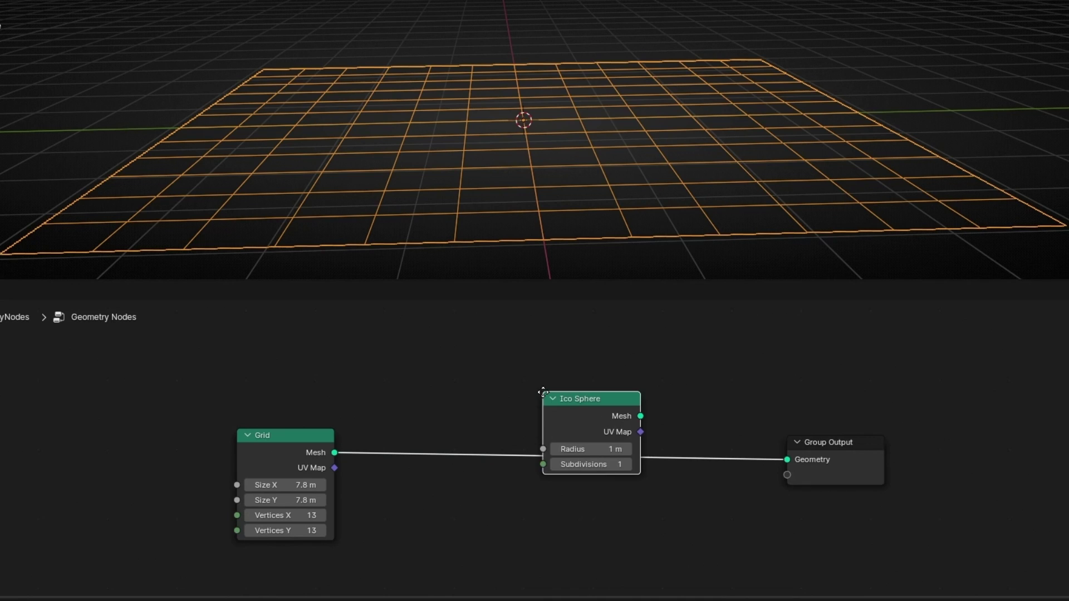
click(518, 350)
key(shift+a)
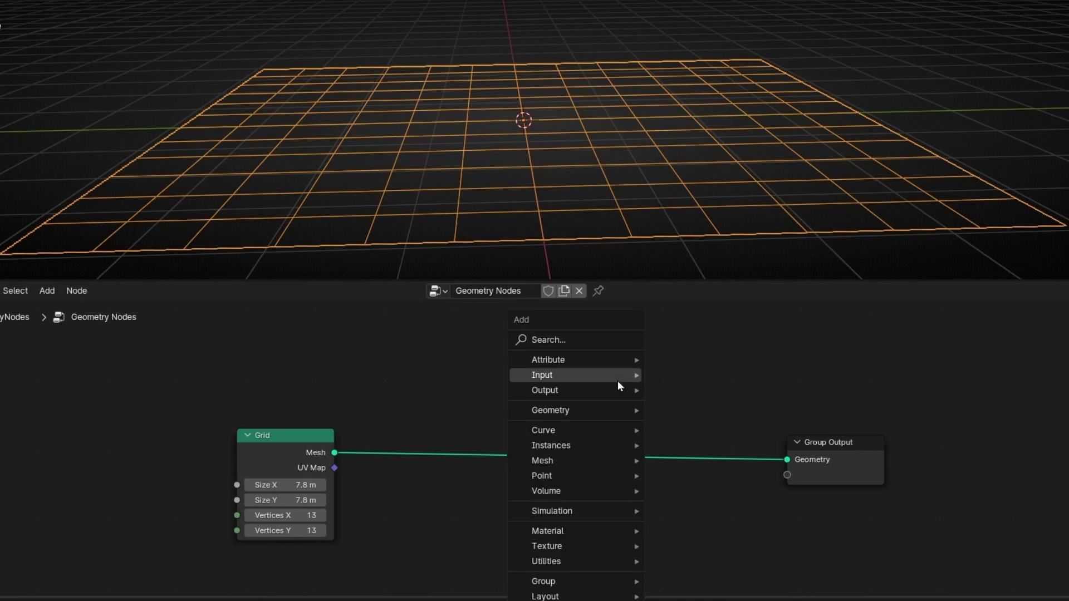
text(join)
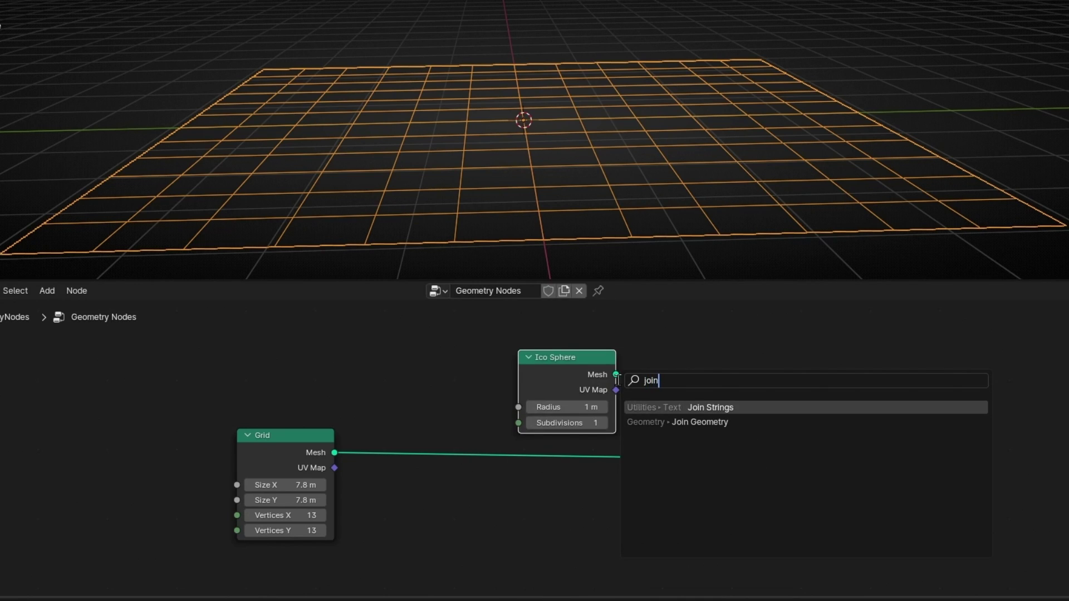
click(662, 422)
click(634, 431)
alt+right_drag(591, 380, 660, 427)
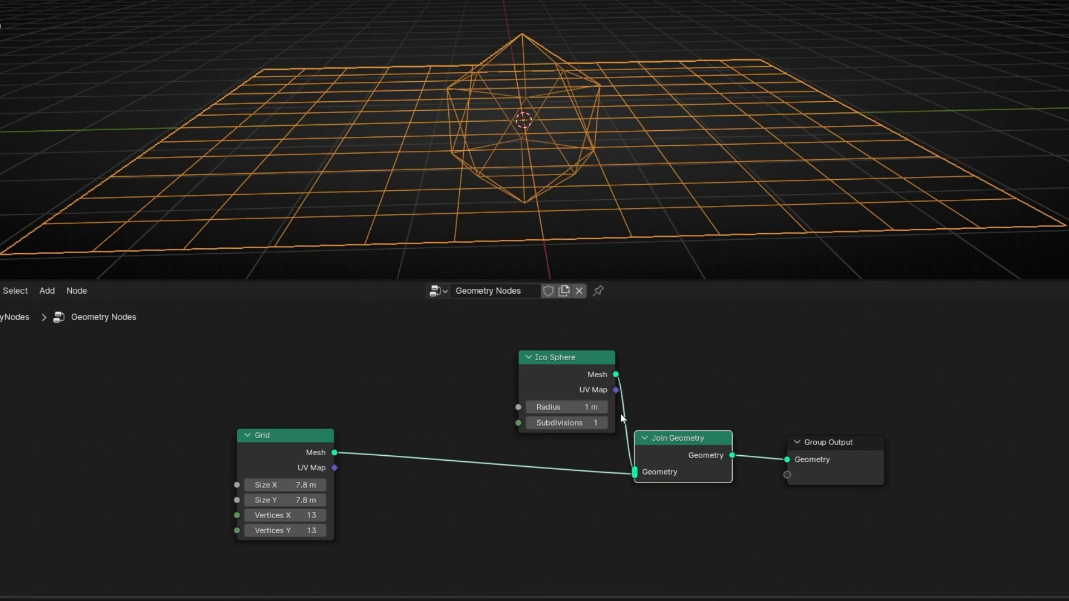
Give the ico sphere a 0.23 m radius and 3 subdivisions.
mouse_move(562, 407)
mouse_down()
mouse_move(531, 407)
mouse_move(571, 407)
mouse_move(554, 407)
mouse_up()
click(603, 423)
click(603, 423)
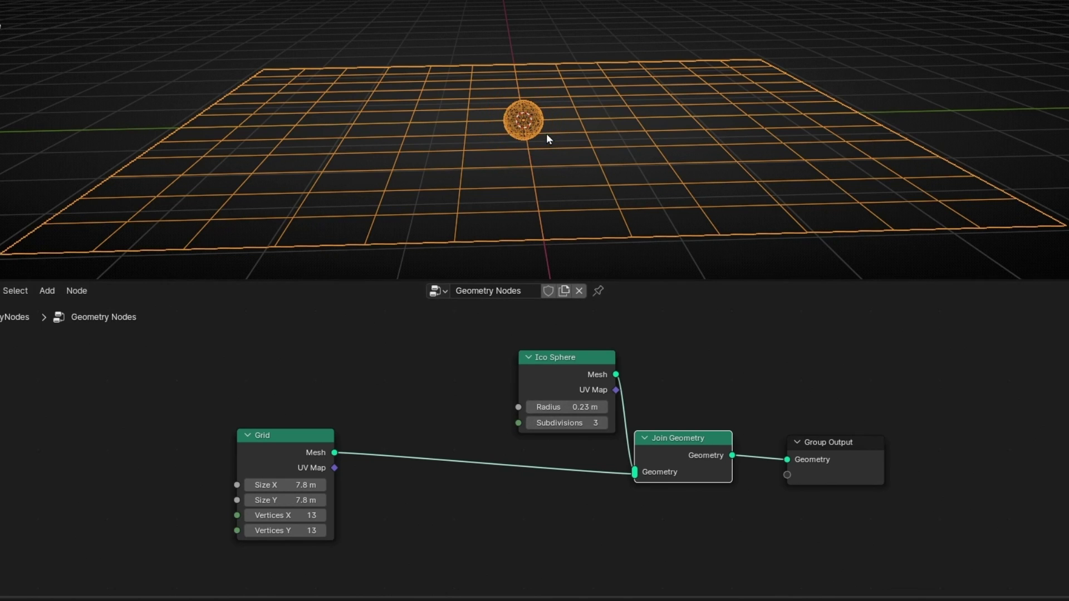
mouse_move(546, 134)
middle_down()
mouse_move(546, 195)
mouse_move(543, 146)
middle_up()
Spread the Grid, Join Geometry and Group Output nodes further apart.
drag(316, 439, 261, 448)
drag(836, 452, 934, 451)
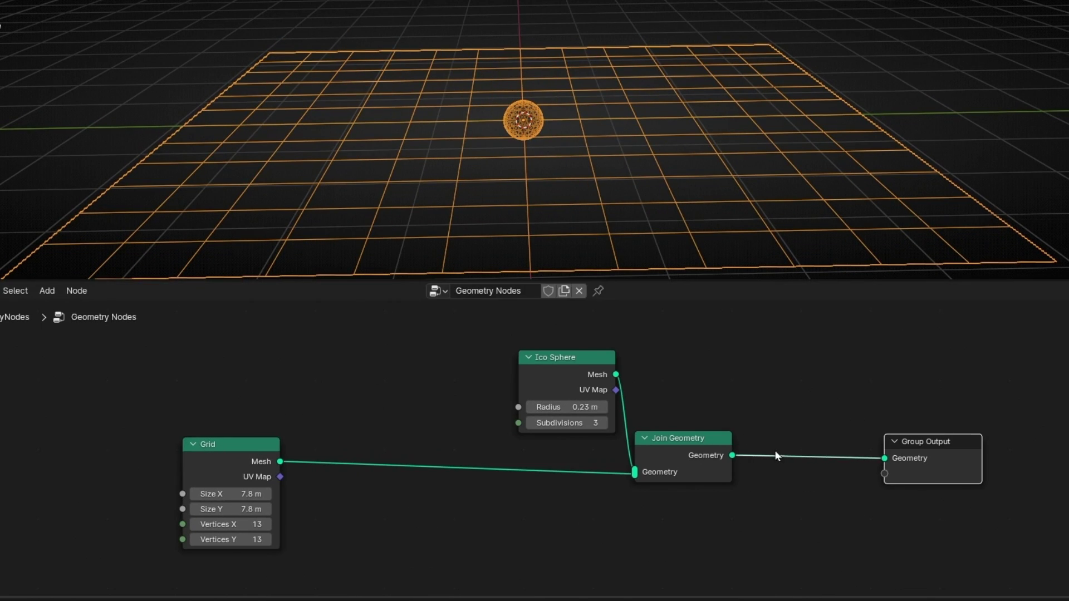
drag(706, 440, 770, 439)
Insert a Set Position node between the Ico Sphere and Join Geometry, offsets left at 0 m.
drag(547, 366, 446, 361)
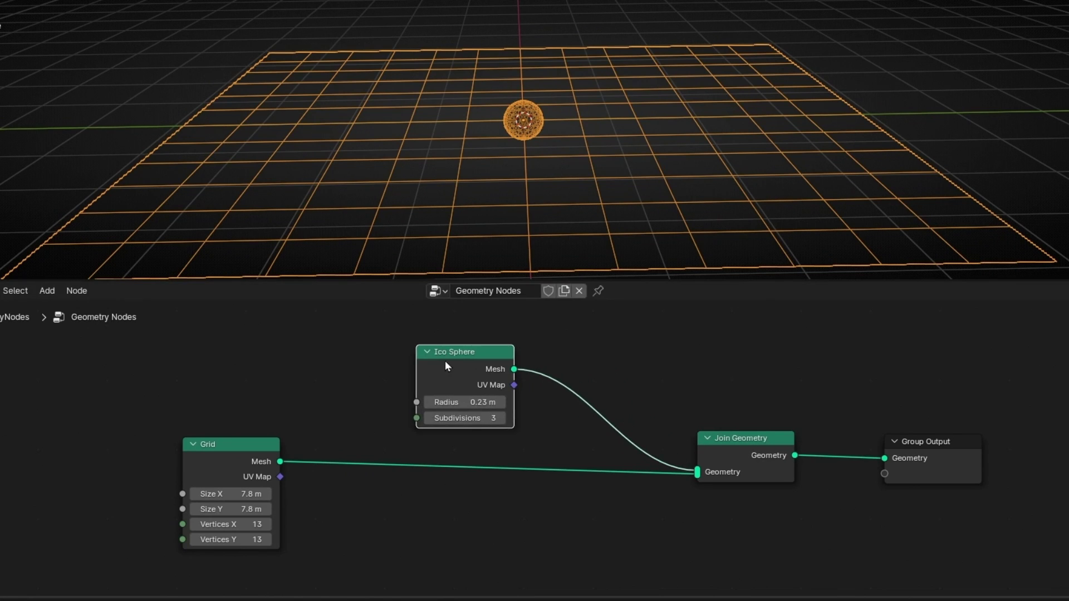
key(shift+a)
text(set pos)
key(Return)
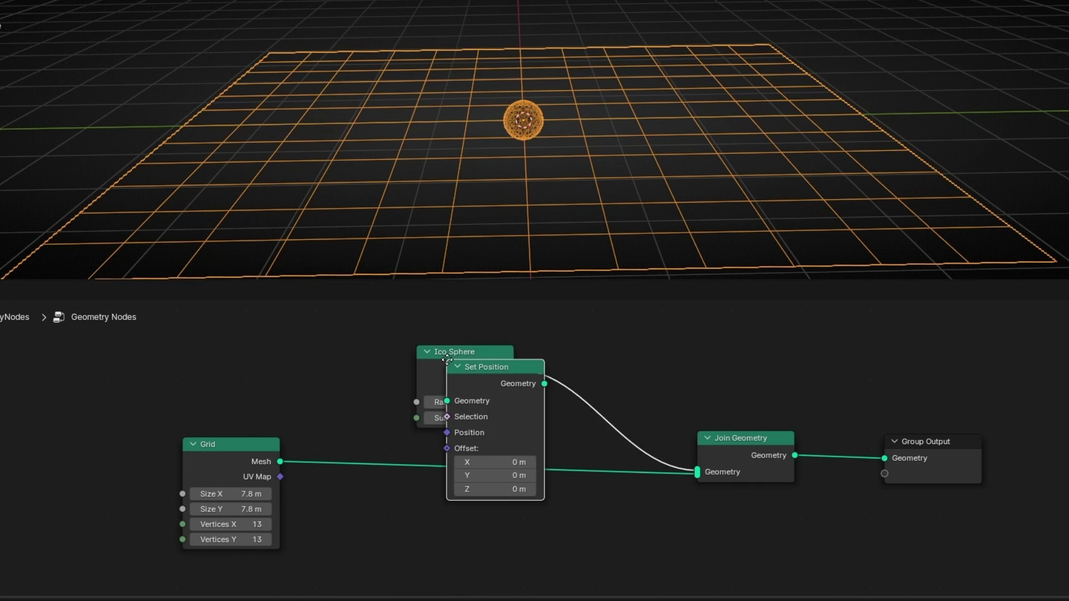
click(569, 320)
mouse_move(613, 436)
mouse_down()
mouse_move(668, 435)
mouse_move(558, 436)
mouse_move(664, 422)
mouse_move(615, 447)
mouse_move(630, 447)
mouse_up()
key(ctrl+z)
key(ctrl+z)
key(ctrl+z)
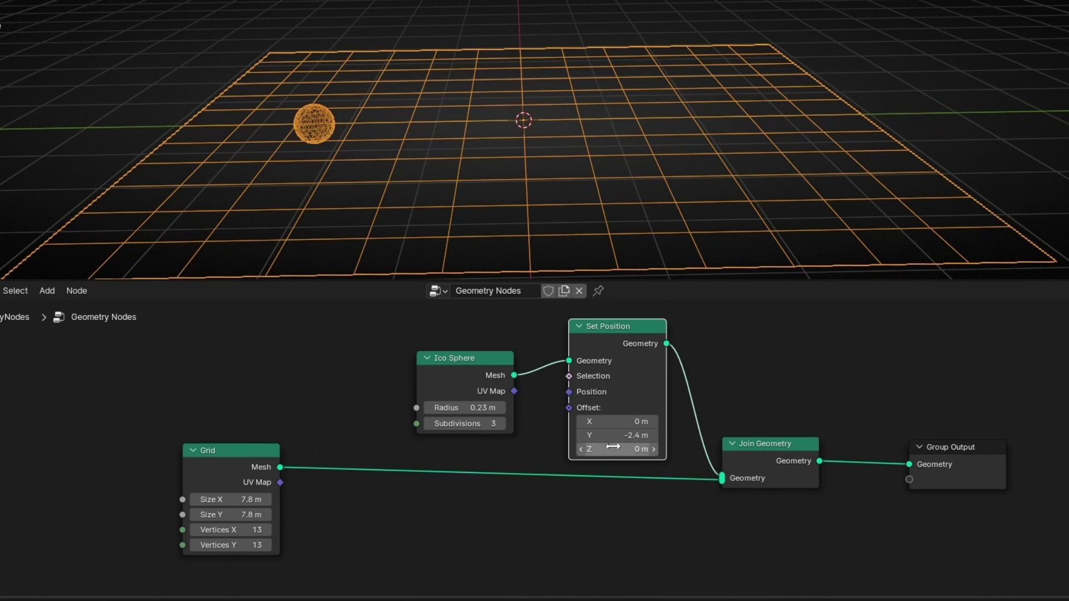
Rearrange the Grid, Join Geometry, Group Output, Set Position and Ico Sphere nodes for clarity.
mouse_move(532, 154)
middle_down()
mouse_move(532, 188)
mouse_move(532, 159)
middle_up()
scroll(319, 421, down, 3)
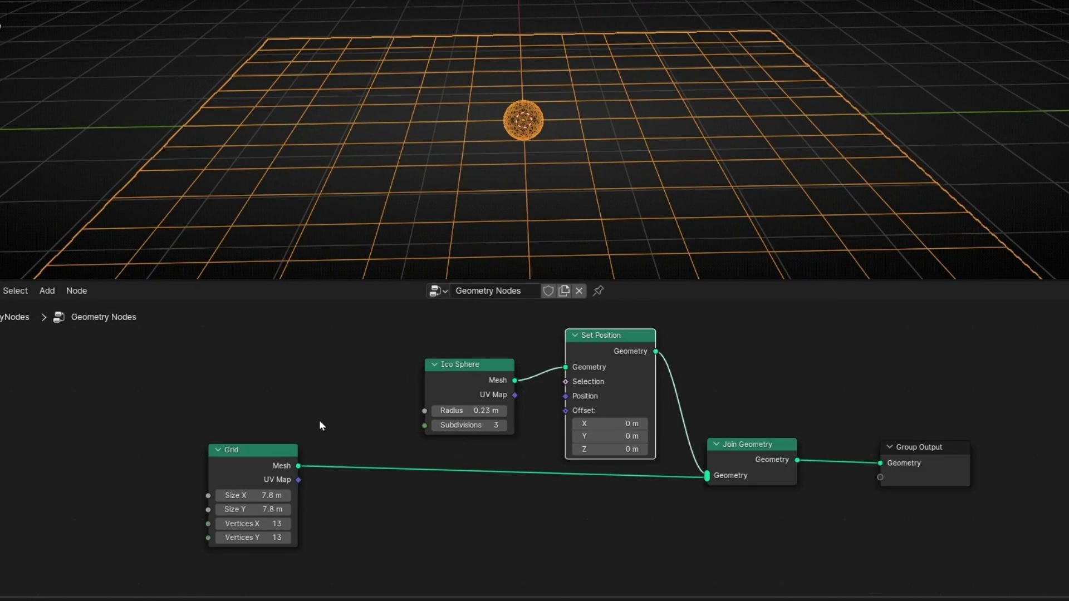
drag(300, 479, 242, 499)
drag(863, 458, 942, 463)
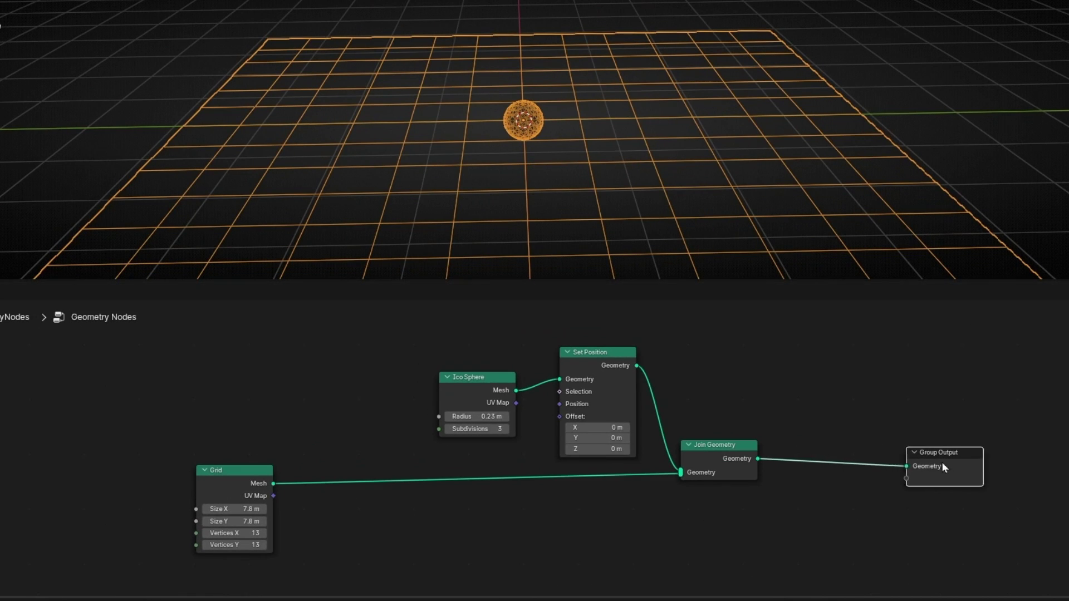
drag(747, 463, 835, 475)
drag(606, 378, 632, 351)
drag(507, 376, 518, 356)
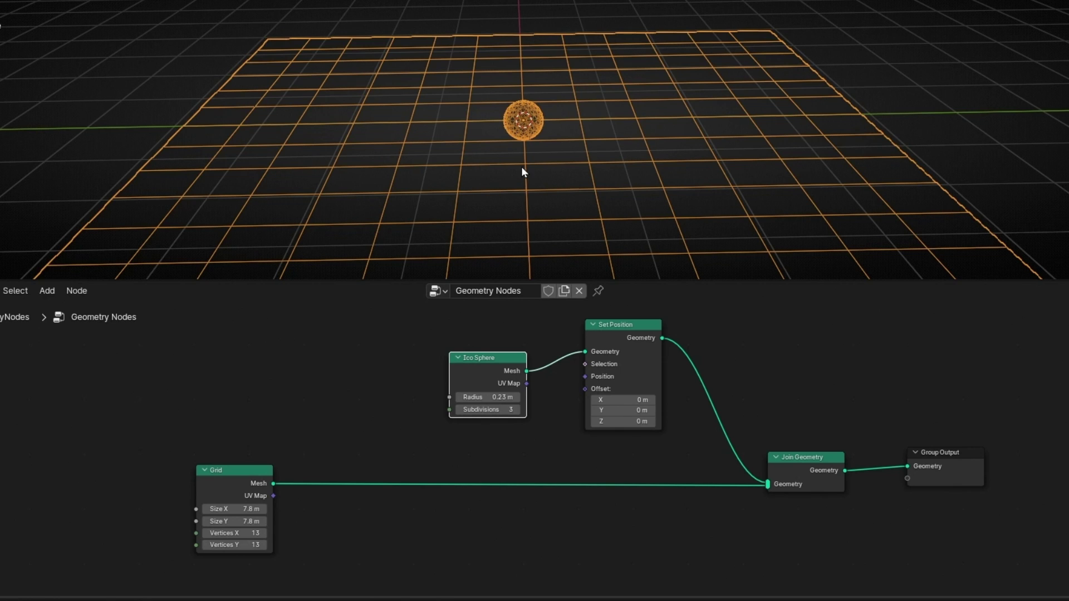
middle_drag(502, 160, 502, 146)
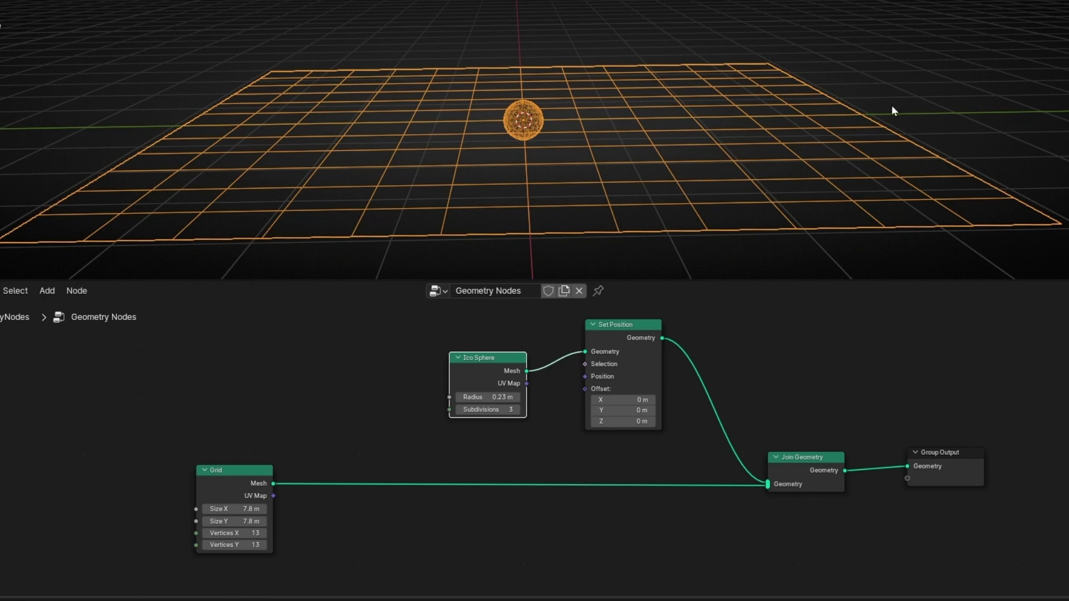
Branch a Sample Index node off the Grid's Mesh output.
drag(272, 483, 307, 410)
text(sampleindex)
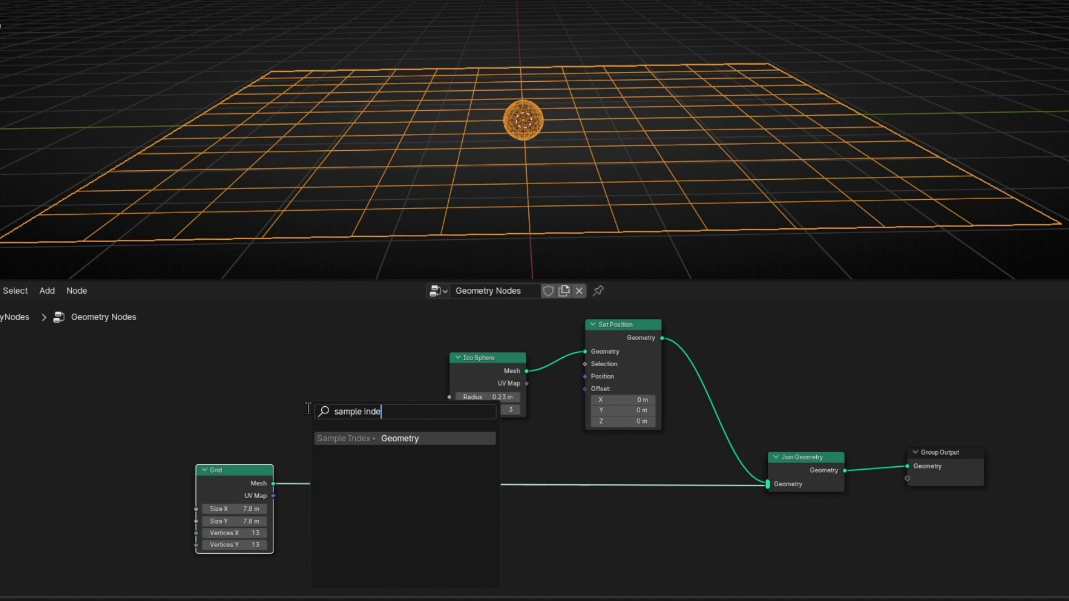
key(Return)
click(306, 368)
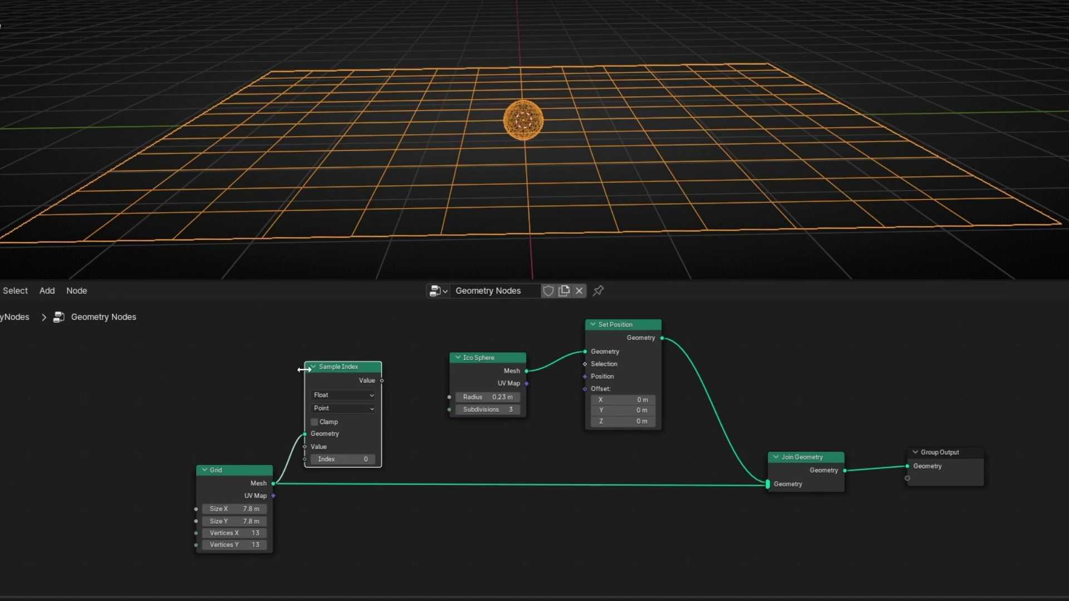
Frame the new nodes in the editor and move the Grid node to the lower left.
scroll(305, 367, up, 4)
middle_drag(333, 362, 660, 444)
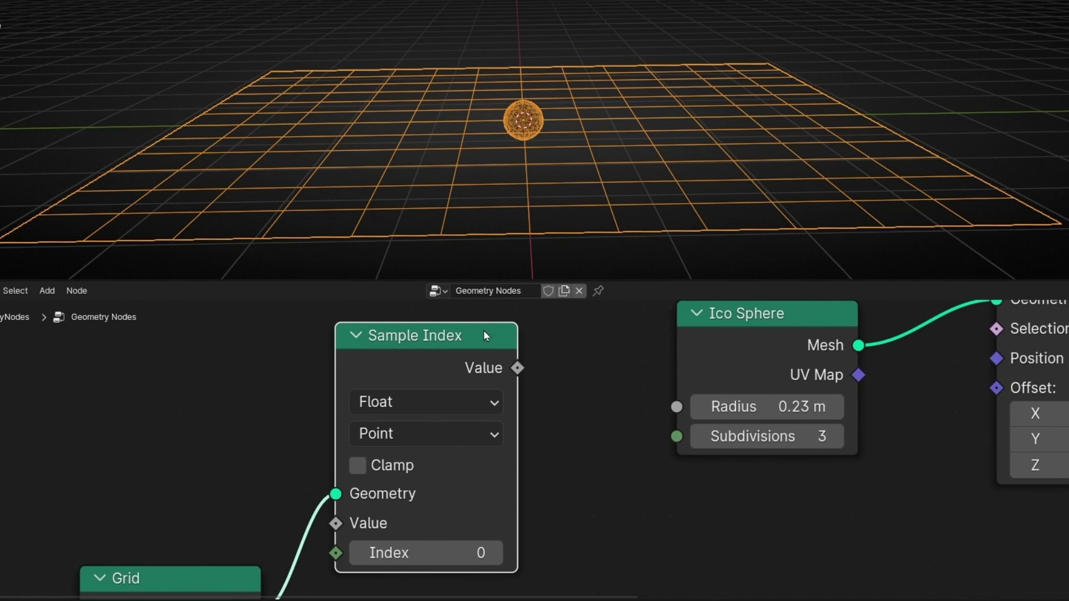
scroll(505, 148, down, 3)
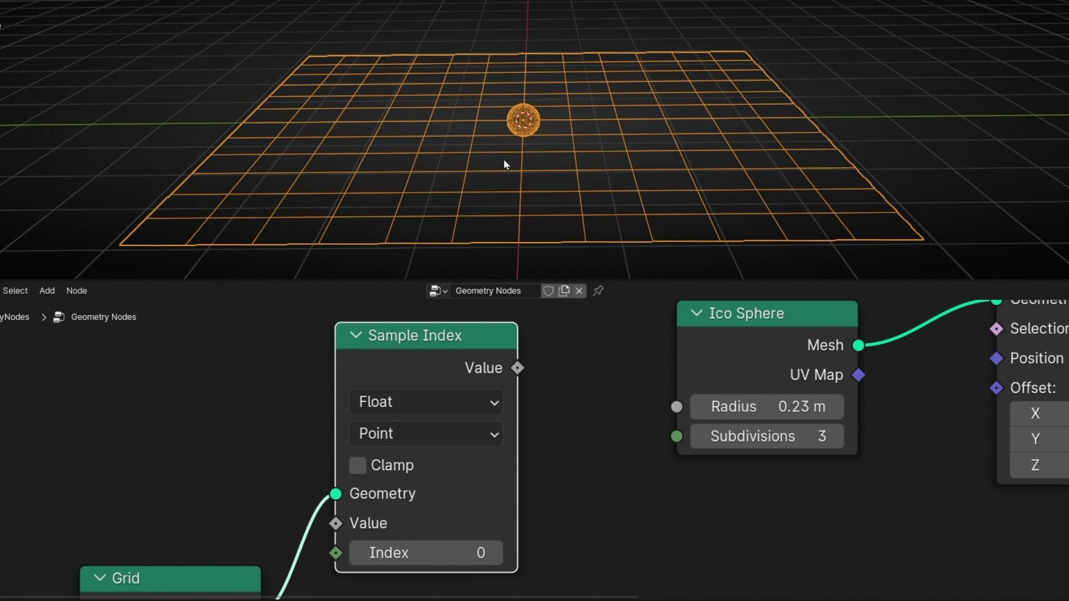
middle_drag(286, 353, 329, 308)
drag(256, 517, 204, 500)
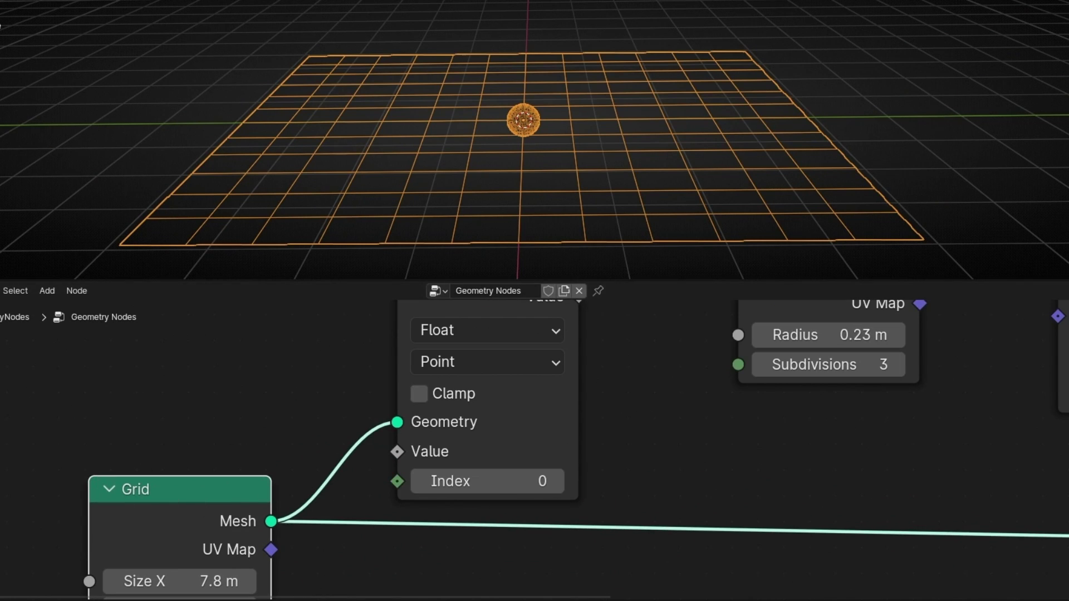
mouse_move(304, 50)
mouse_down()
mouse_move(131, 204)
mouse_move(292, 249)
mouse_move(944, 251)
mouse_up()
mouse_move(930, 214)
mouse_down()
mouse_move(802, 35)
mouse_move(307, 35)
mouse_move(258, 94)
mouse_move(551, 49)
mouse_move(608, 163)
mouse_move(829, 209)
mouse_move(838, 245)
mouse_move(531, 205)
mouse_up()
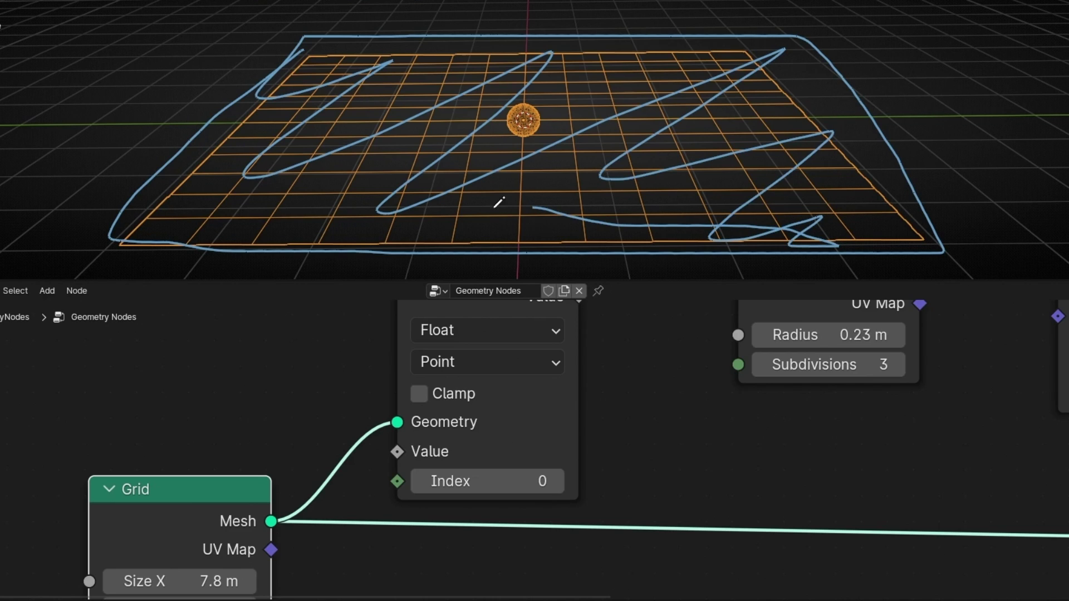
mouse_move(600, 70)
right_down()
mouse_move(485, 224)
mouse_move(749, 85)
mouse_move(885, 223)
right_up()
middle_drag(634, 339, 591, 378)
click(430, 401)
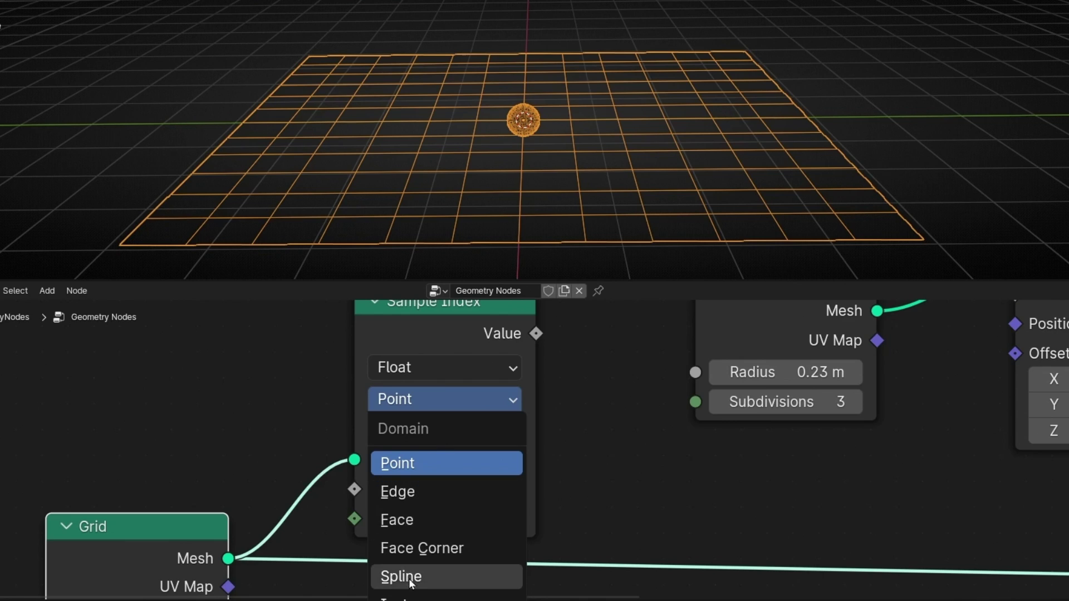
click(421, 463)
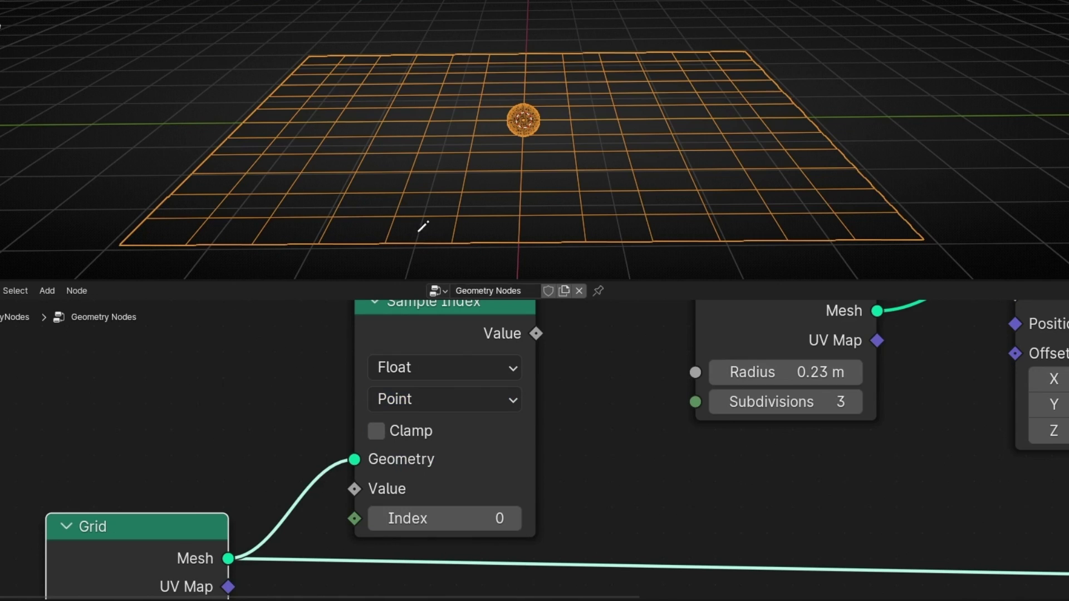
drag(331, 218, 337, 218)
mouse_move(439, 211)
ctrl+mouse_down()
mouse_move(279, 250)
mouse_move(222, 237)
ctrl+mouse_up()
Switch the Sample Index data type from Float to Vector.
click(445, 368)
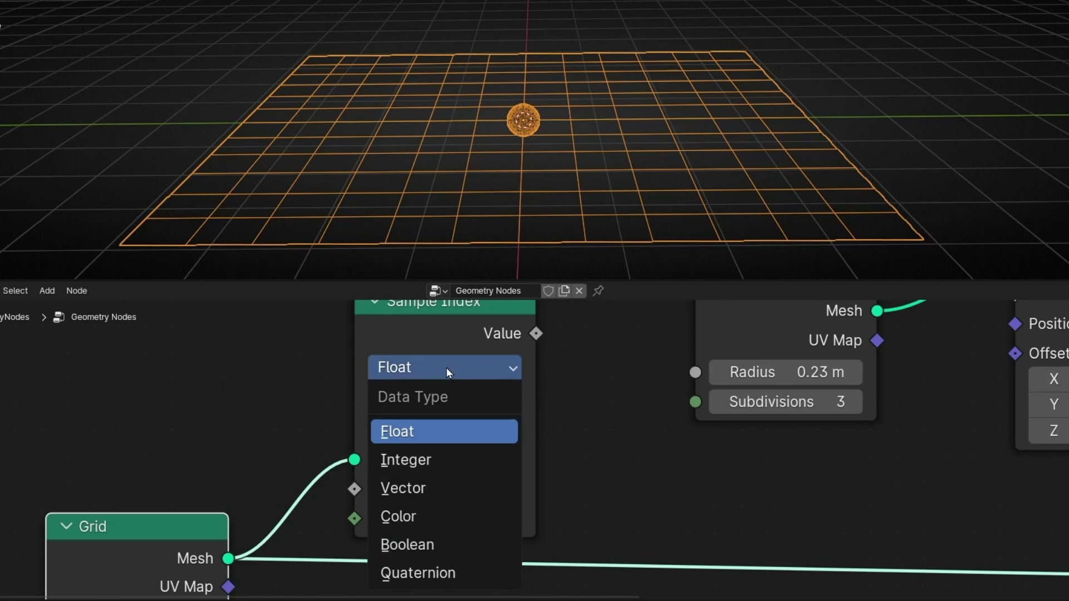
click(452, 490)
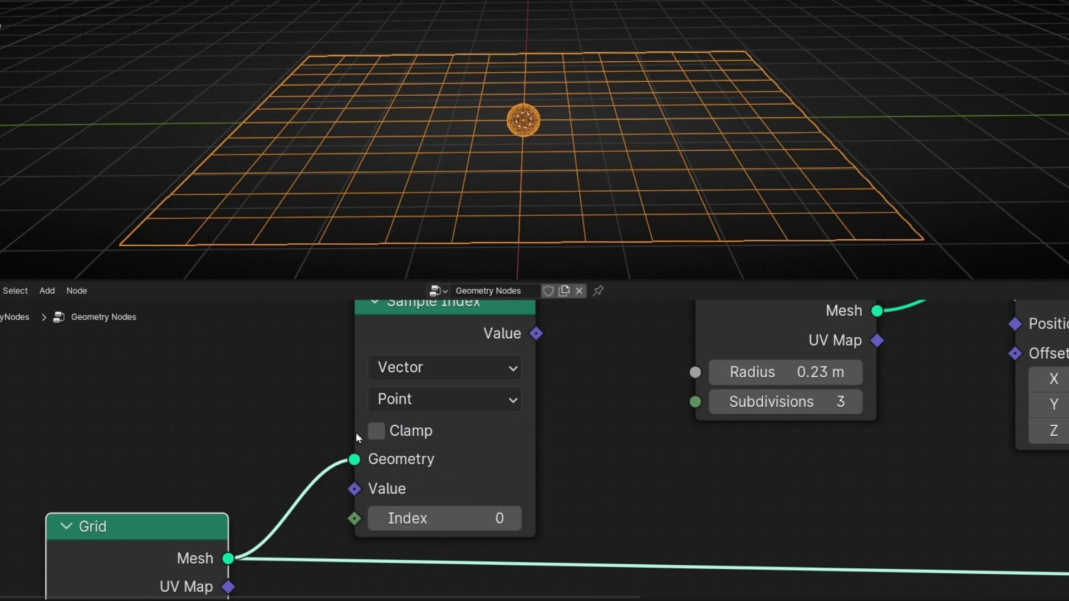
click(431, 322)
scroll(440, 362, down, 3)
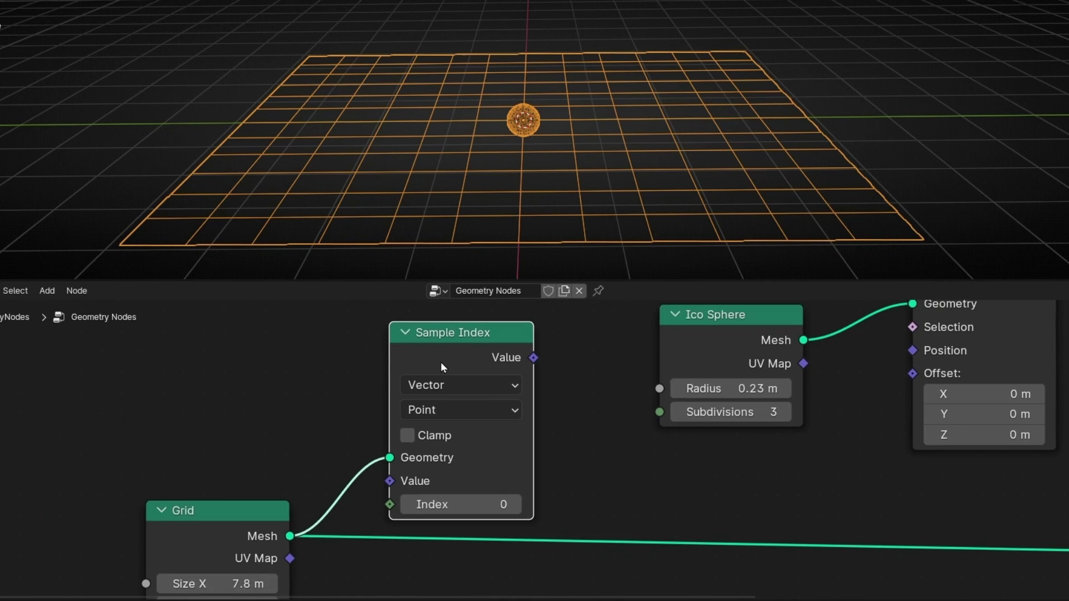
middle_drag(440, 362, 425, 372)
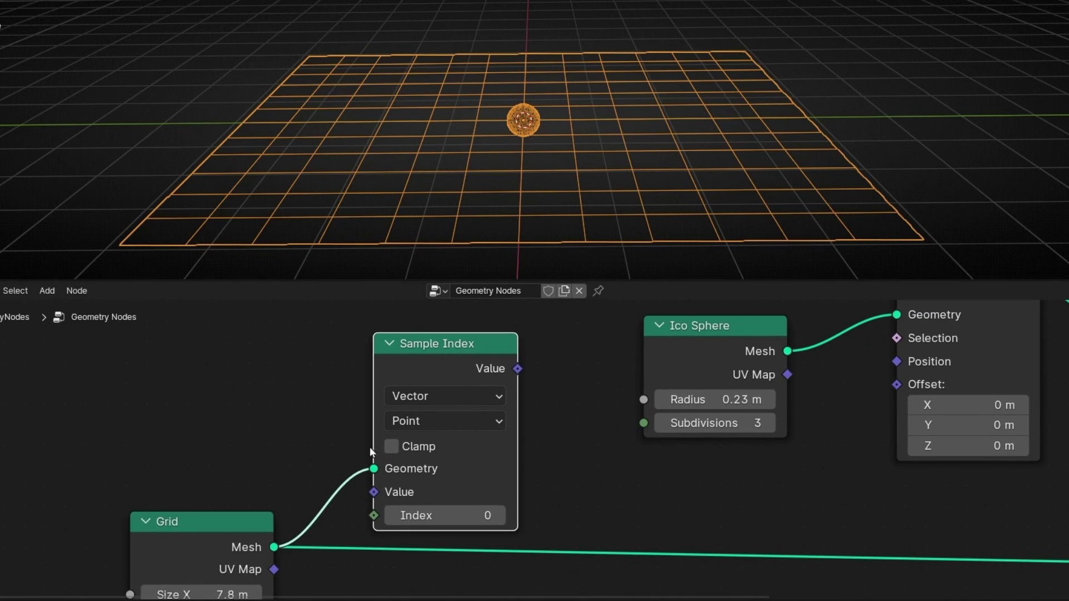
Attach a Position node to Sample Index's Value input and tidy the two nodes.
drag(370, 493, 281, 357)
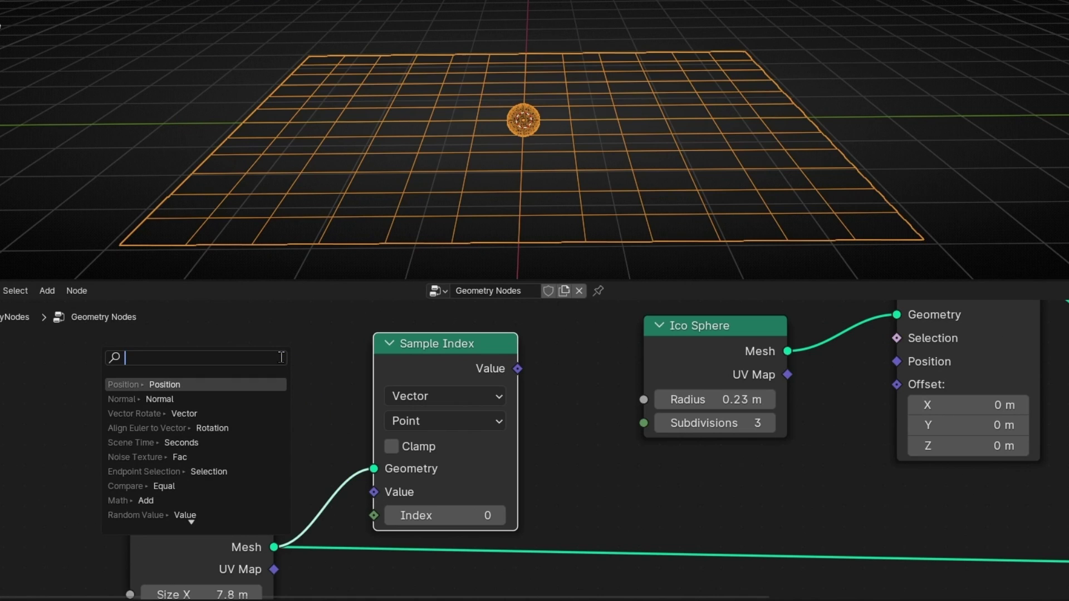
text(posi)
key(Return)
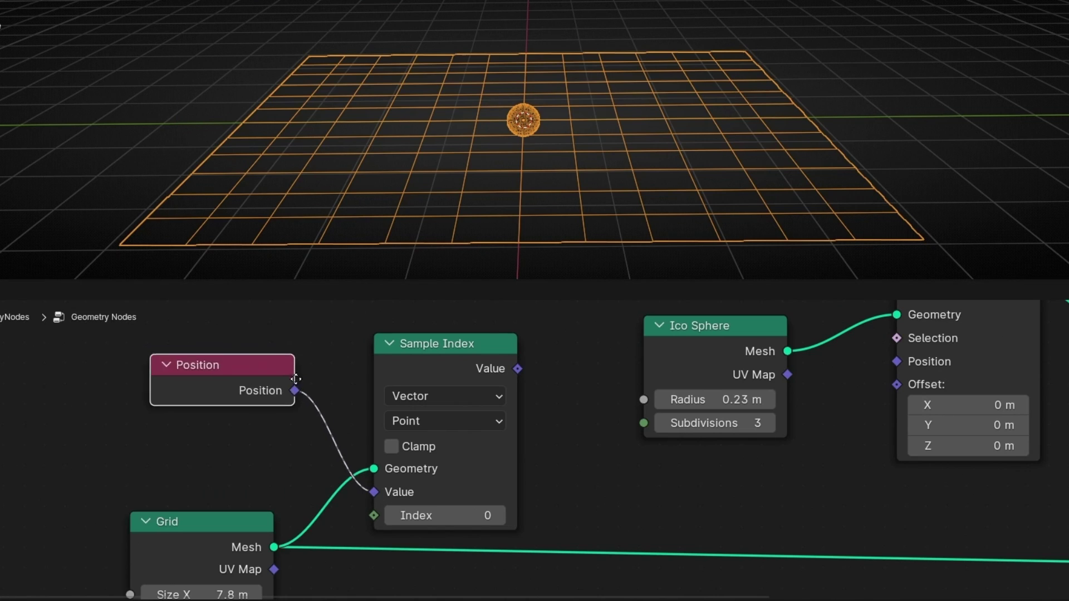
click(321, 408)
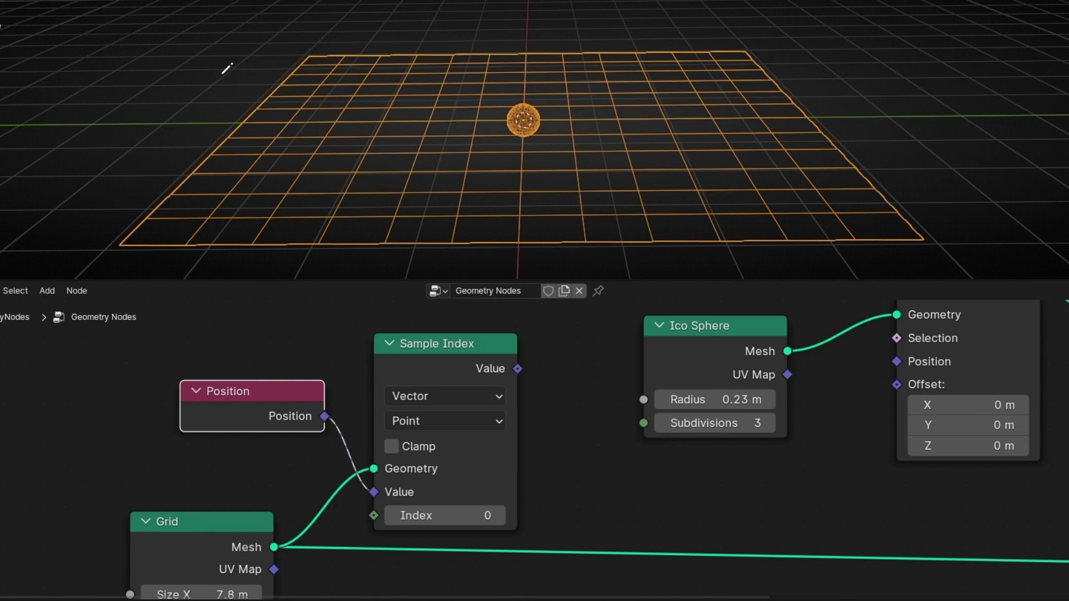
mouse_move(428, 359)
mouse_down()
mouse_move(452, 350)
mouse_move(442, 356)
mouse_up()
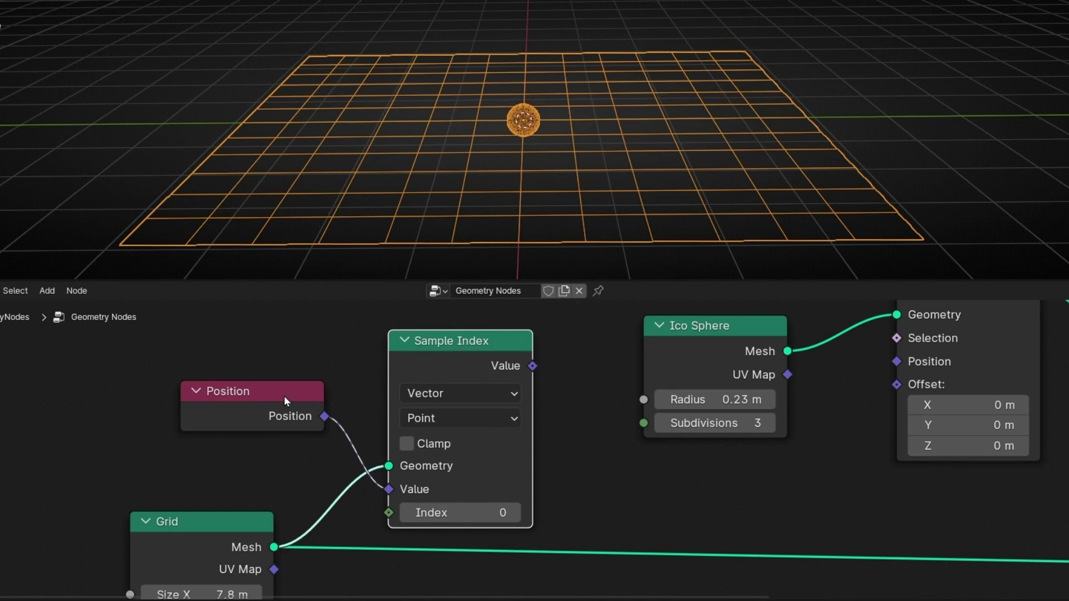
drag(265, 404, 257, 426)
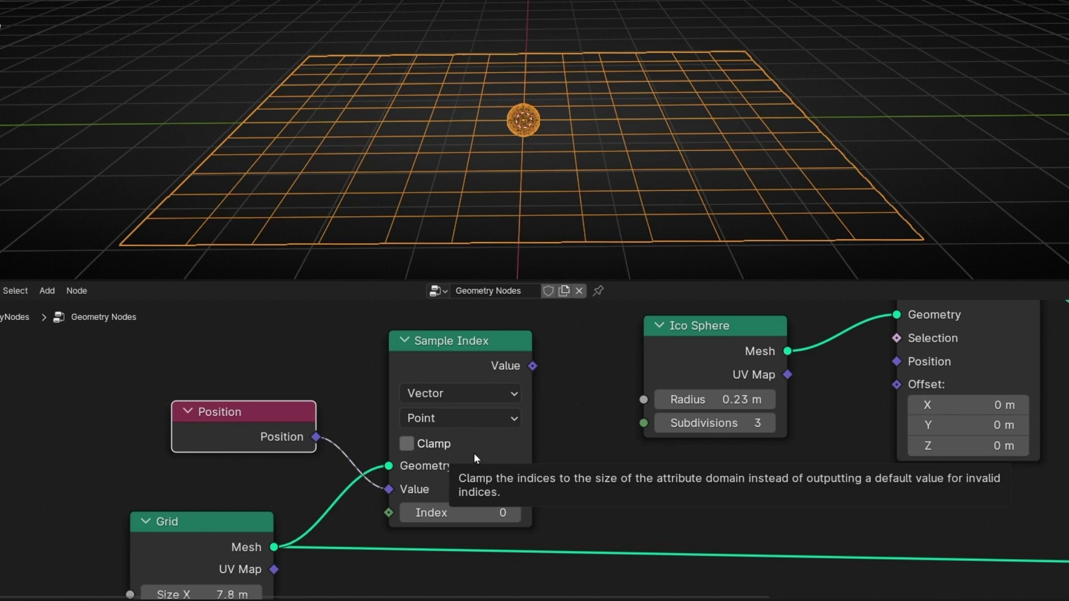
scroll(473, 453, up, 1)
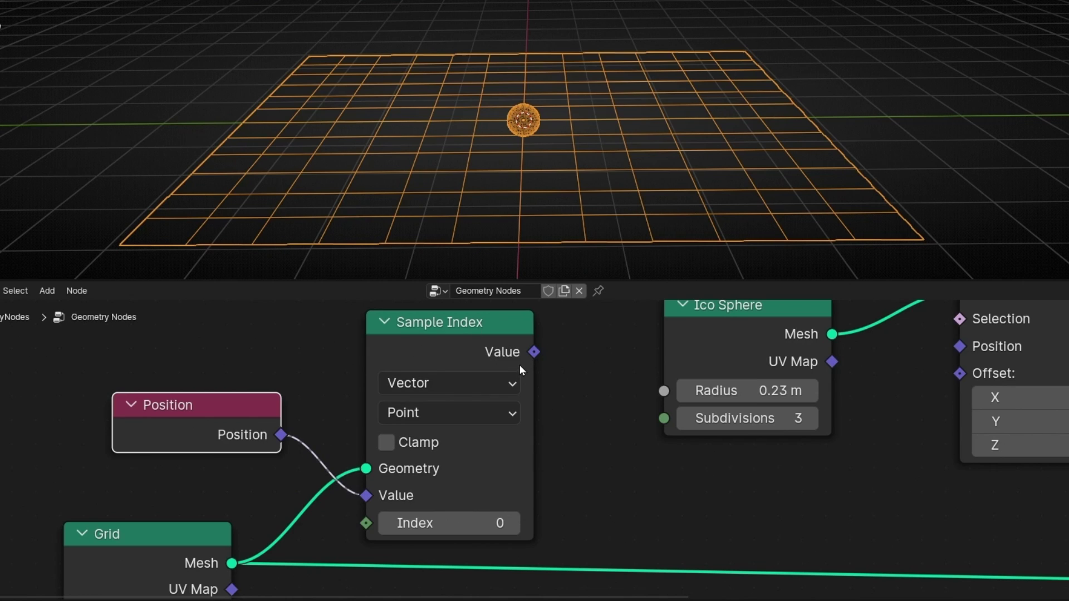
Wire the Sample Index output into Set Position's Offset.
middle_drag(598, 431, 405, 454)
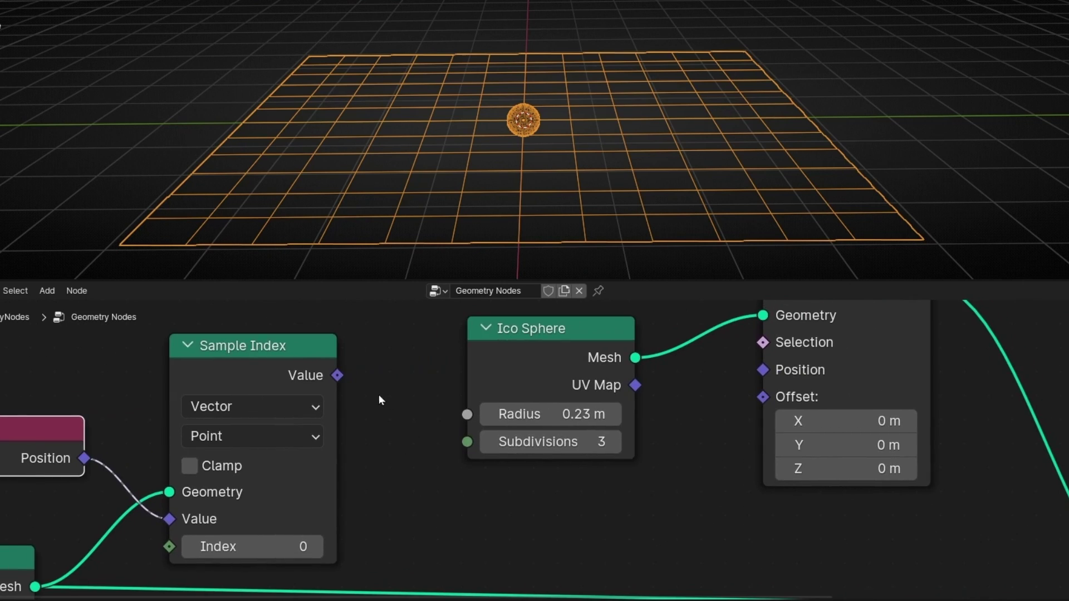
drag(337, 375, 773, 400)
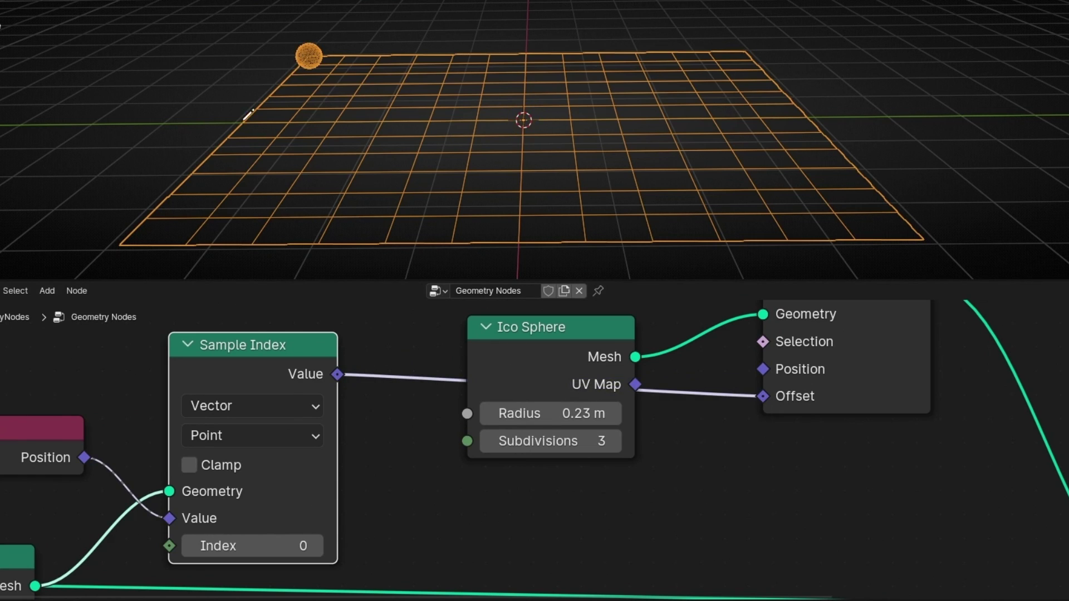
middle_drag(212, 162, 374, 161)
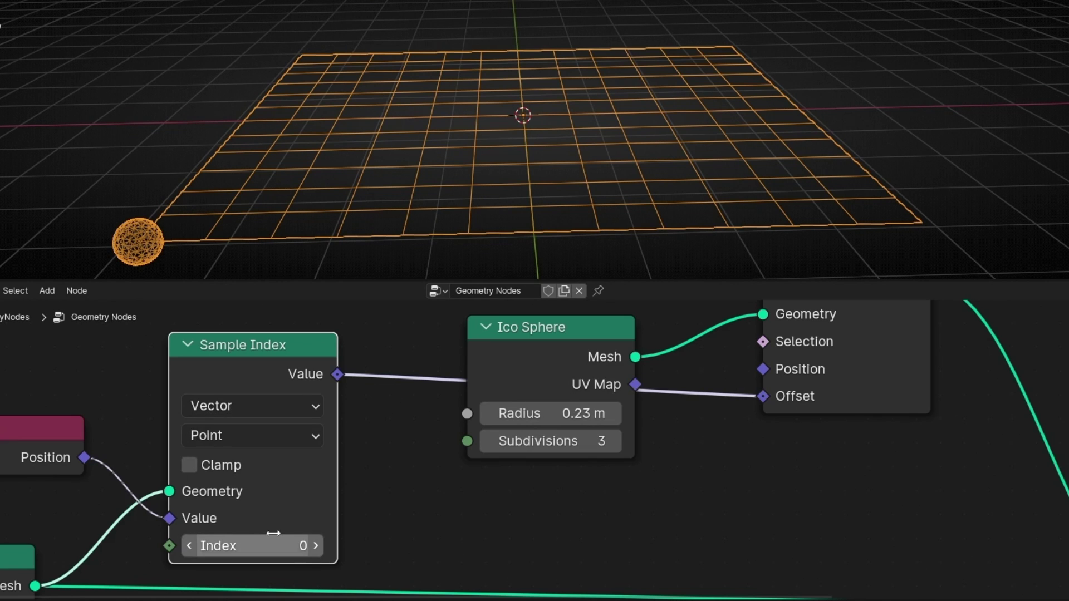
Step and sweep the Index value, settling on grid point 34, then zoom in on the sphere.
middle_drag(366, 509, 428, 459)
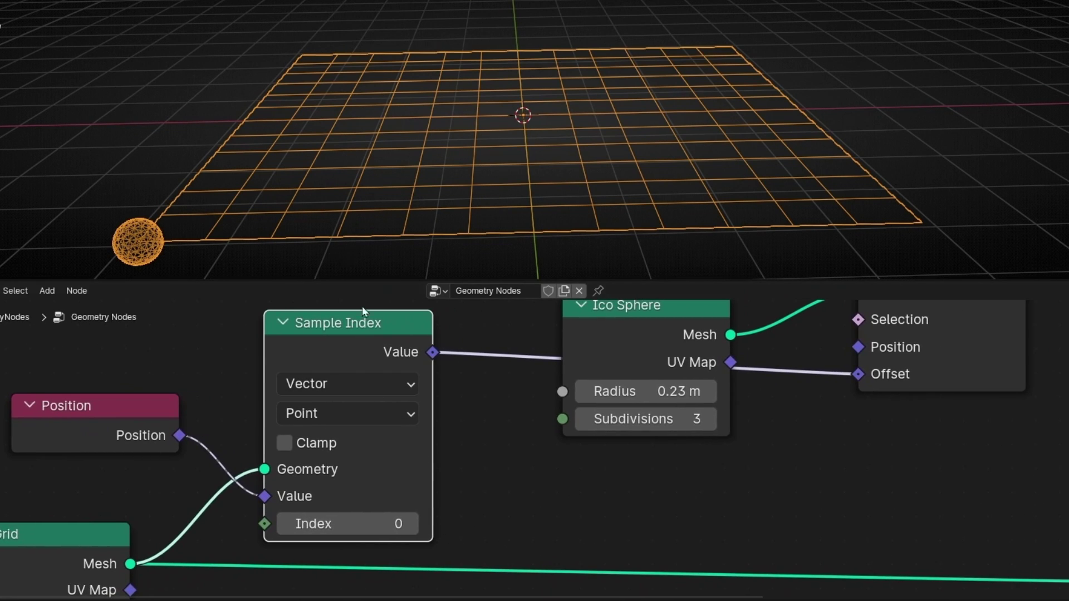
click(411, 524)
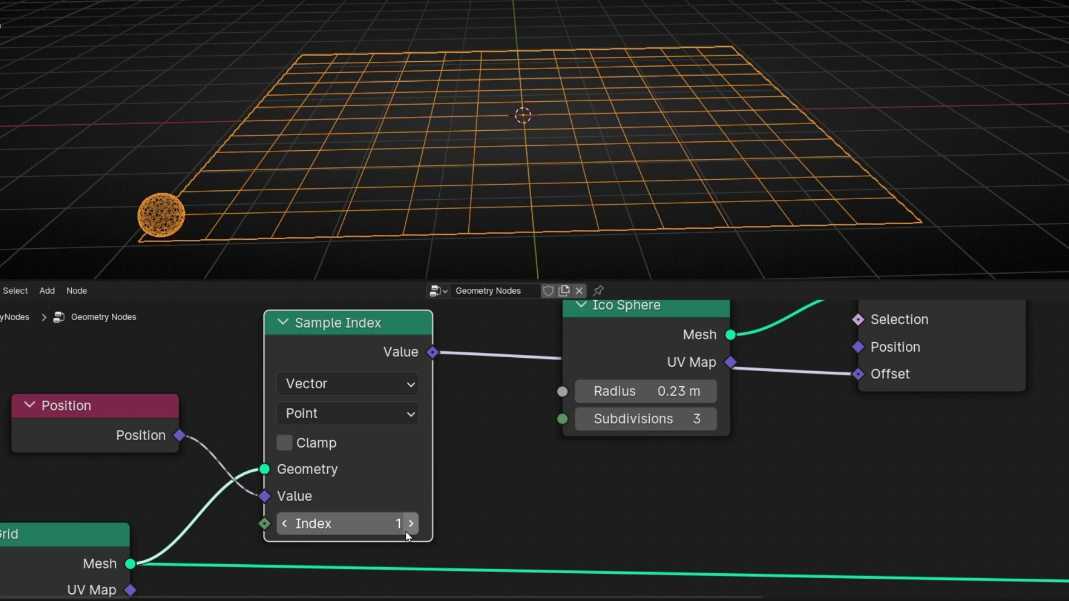
click(406, 532)
click(406, 532)
click(407, 532)
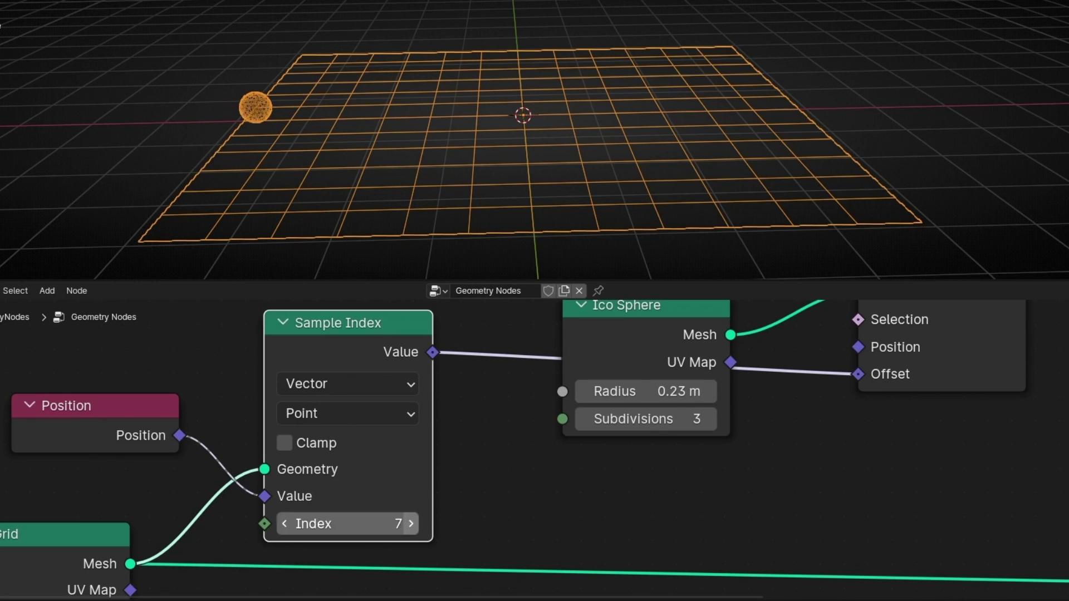
click(406, 533)
click(407, 533)
click(407, 533)
click(408, 533)
drag(312, 522, 348, 522)
mouse_move(474, 533)
mouse_down()
mouse_move(524, 533)
mouse_move(466, 534)
mouse_up()
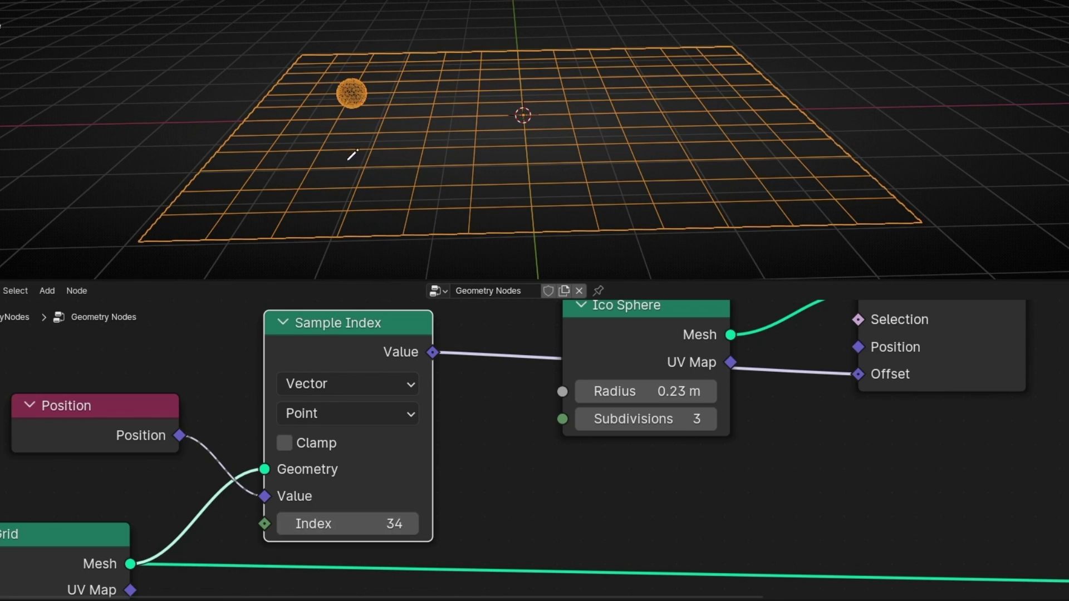
middle_drag(351, 157, 340, 202)
scroll(340, 89, up, 3)
shift+middle_drag(283, 74, 464, 202)
Switch the sampling domain to Edge and try Index values around 17–19.
click(354, 421)
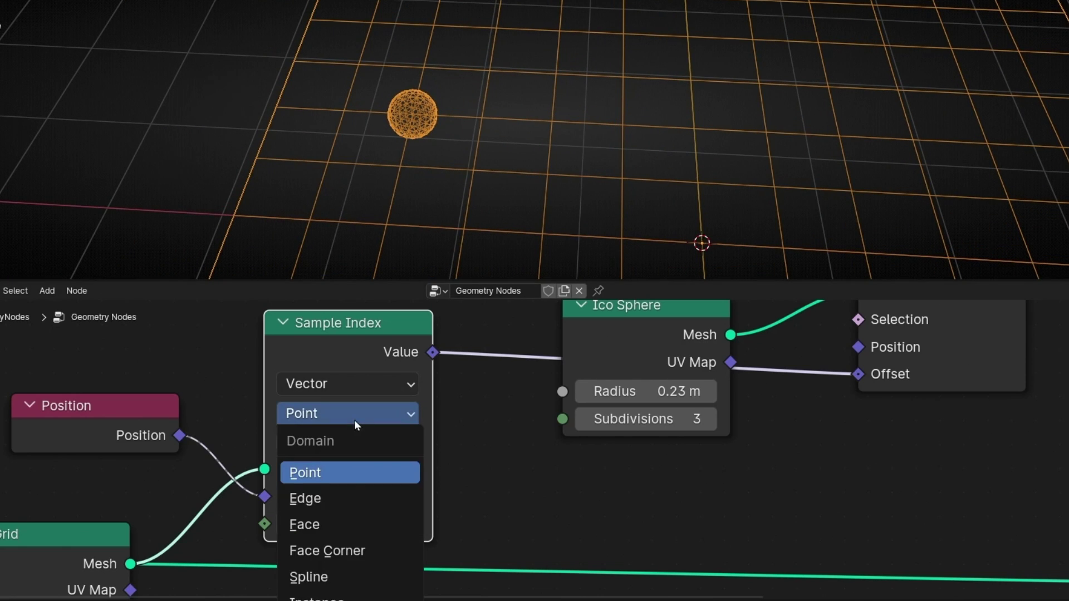
click(346, 496)
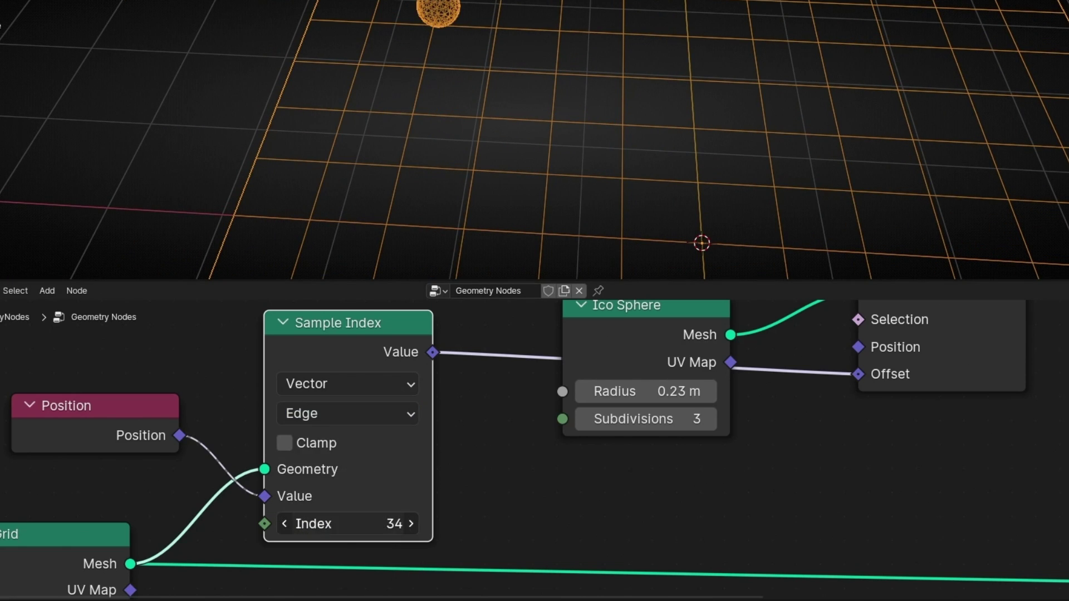
drag(348, 523, 314, 523)
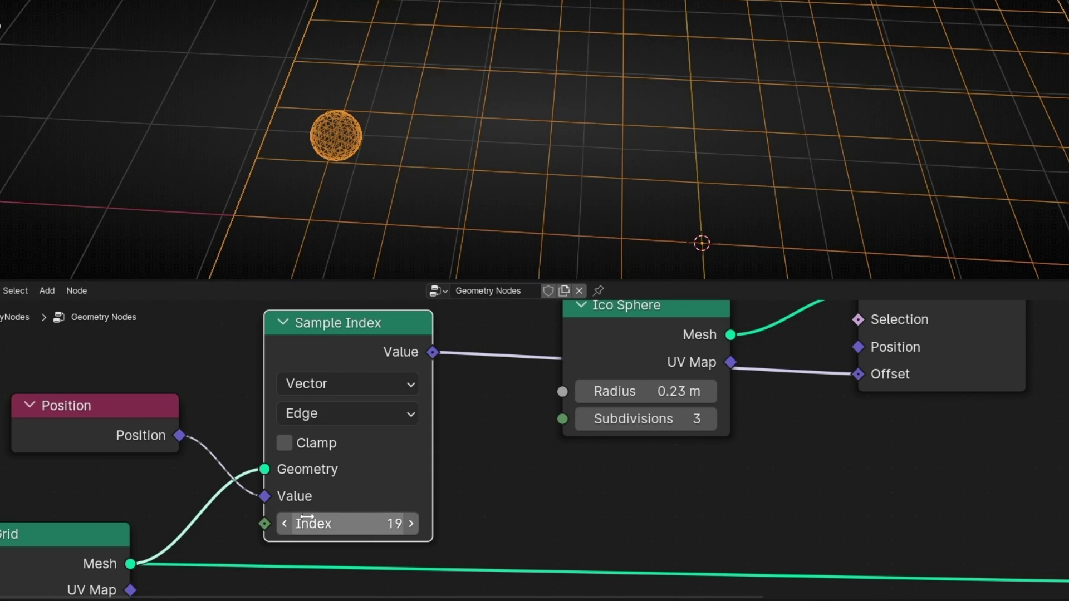
click(281, 523)
click(282, 523)
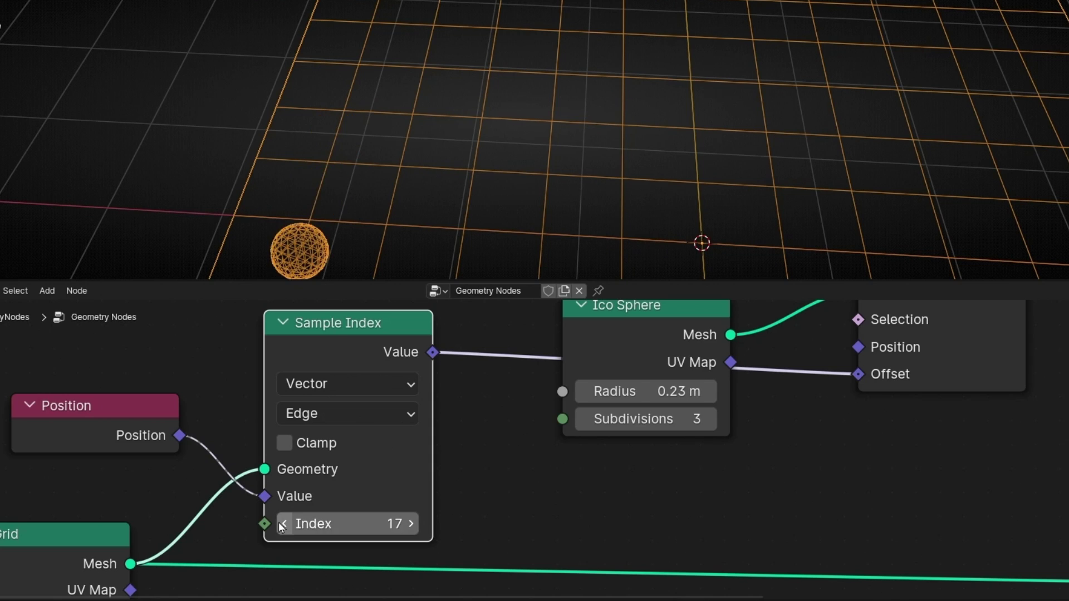
click(412, 524)
drag(374, 146, 377, 135)
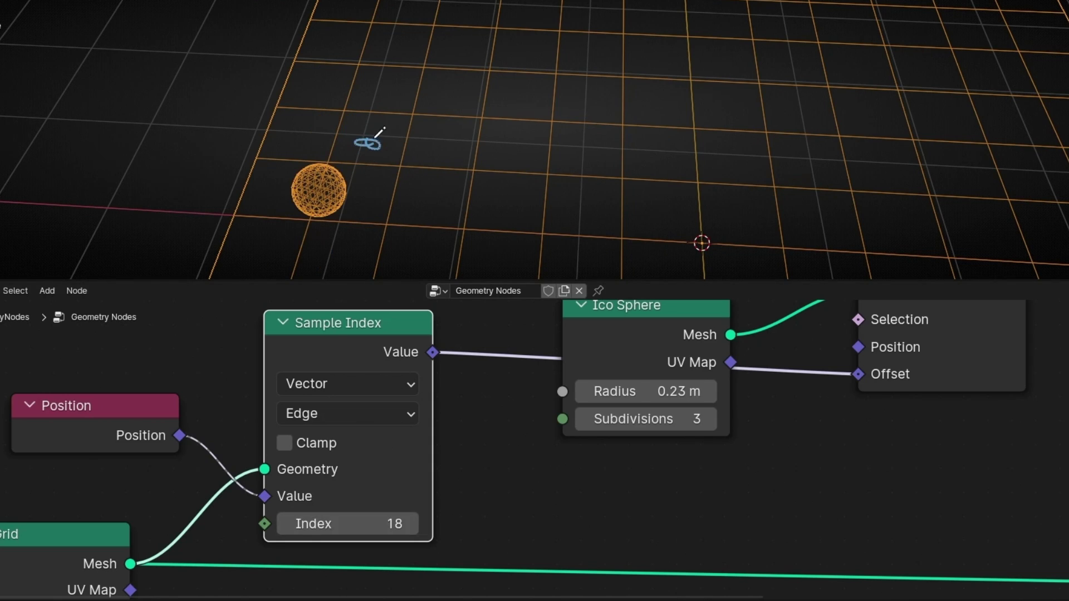
Change the domain to Face and raise the Index to 21, placing the sphere on that face.
click(390, 419)
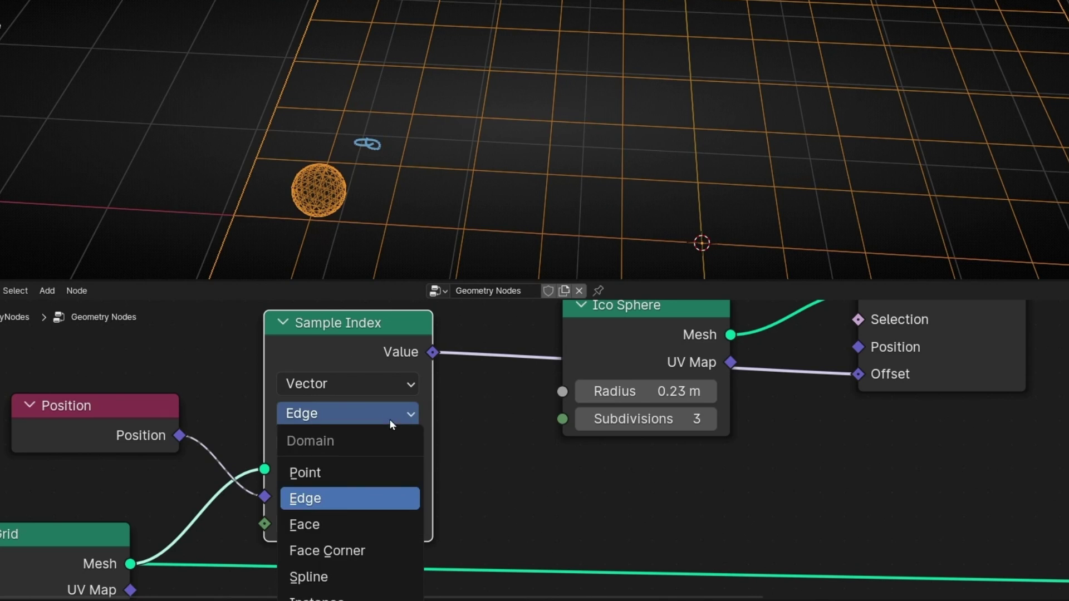
click(334, 521)
right_drag(368, 144, 366, 127)
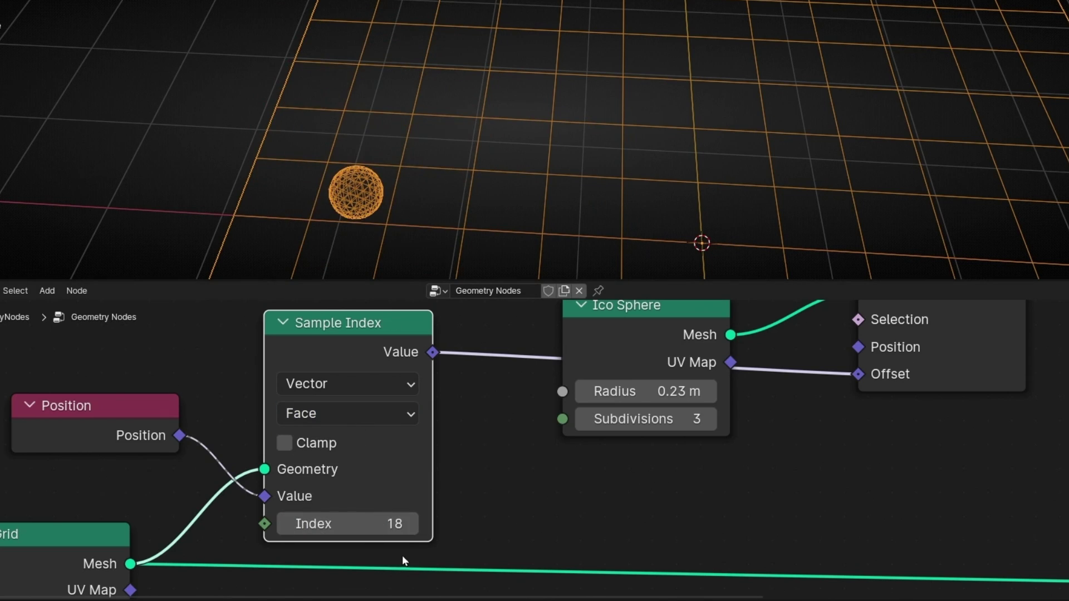
click(411, 523)
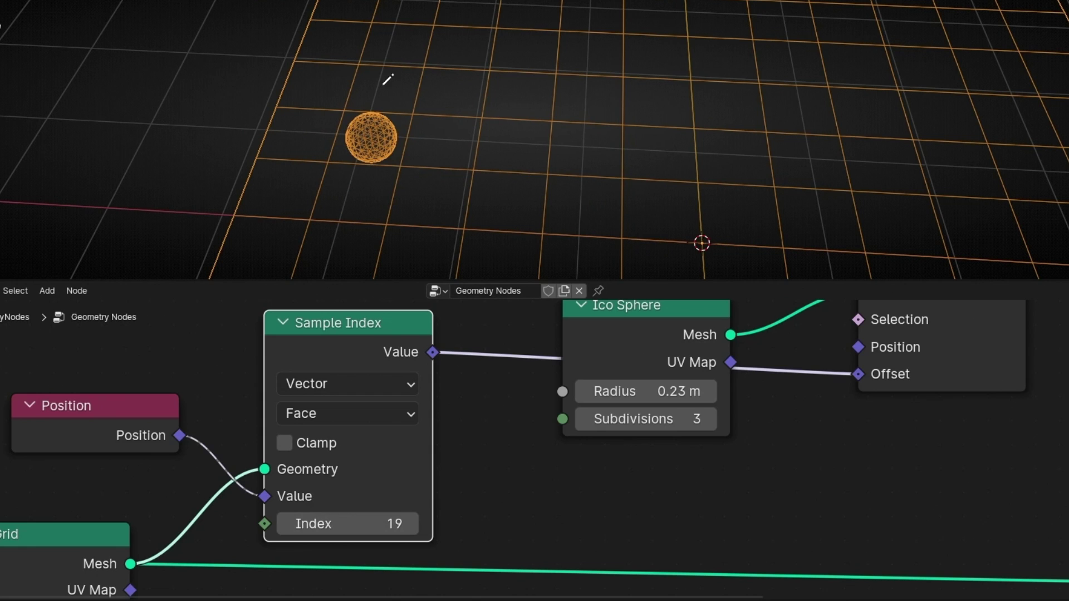
click(412, 526)
click(413, 525)
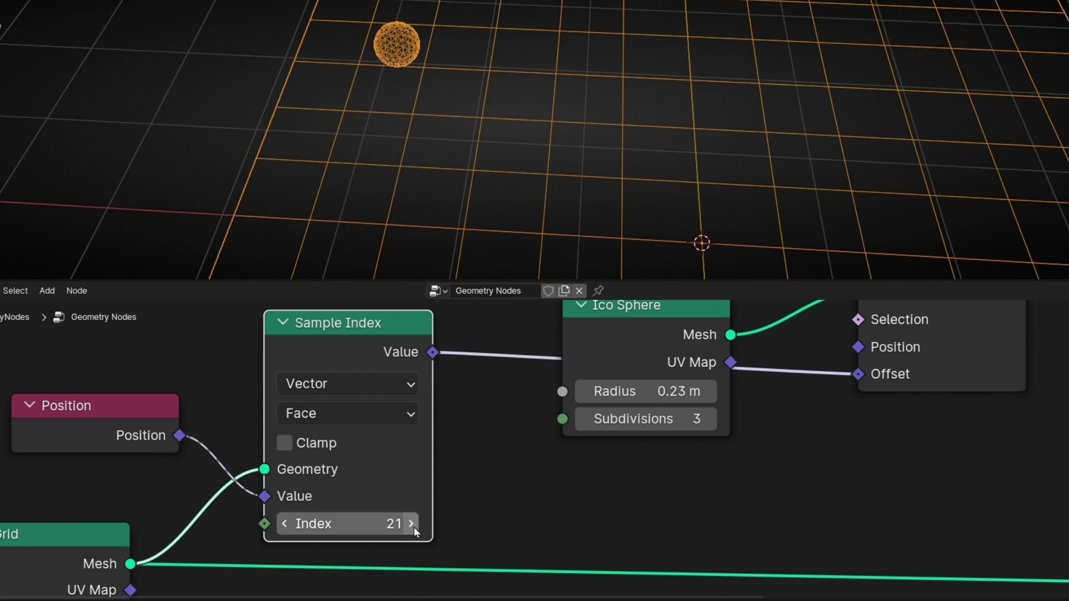
middle_drag(438, 240, 438, 166)
scroll(451, 184, down, 4)
middle_drag(466, 203, 434, 142)
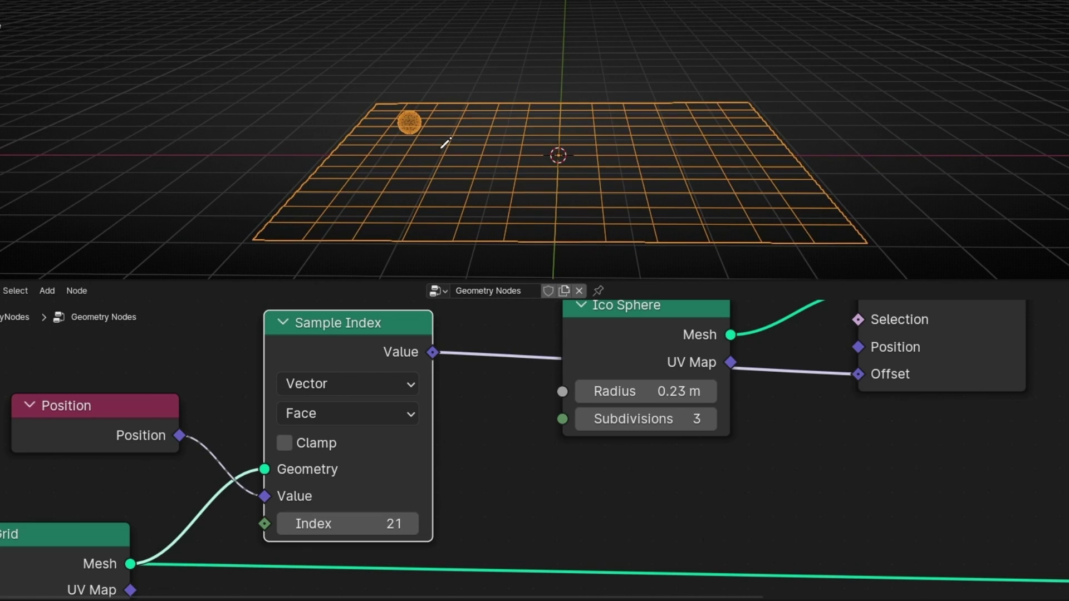
Draw explanatory annotation marks around the sphere in the viewport, then erase them.
mouse_move(133, 74)
mouse_down()
mouse_move(319, 84)
mouse_move(340, 110)
mouse_up()
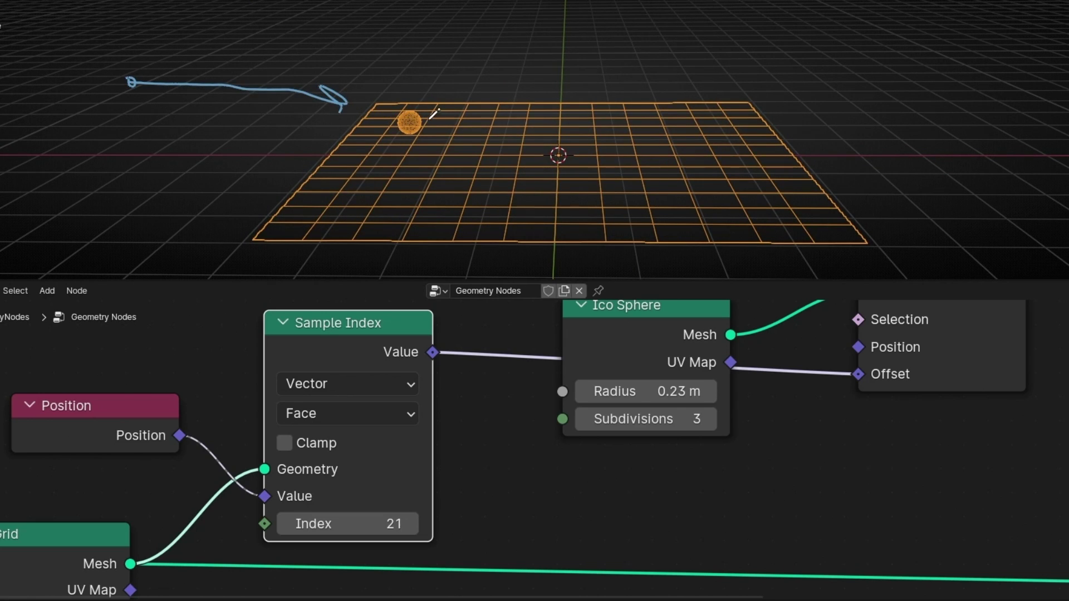
mouse_move(433, 115)
mouse_down()
mouse_move(440, 133)
mouse_move(419, 111)
mouse_move(362, 114)
mouse_up()
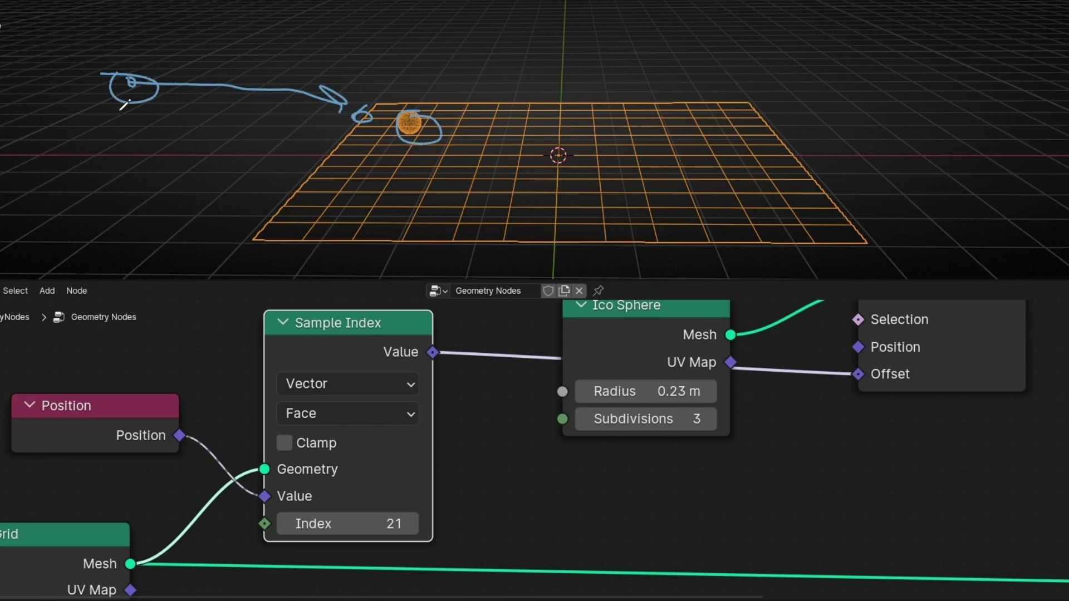
middle_drag(206, 406, 403, 353)
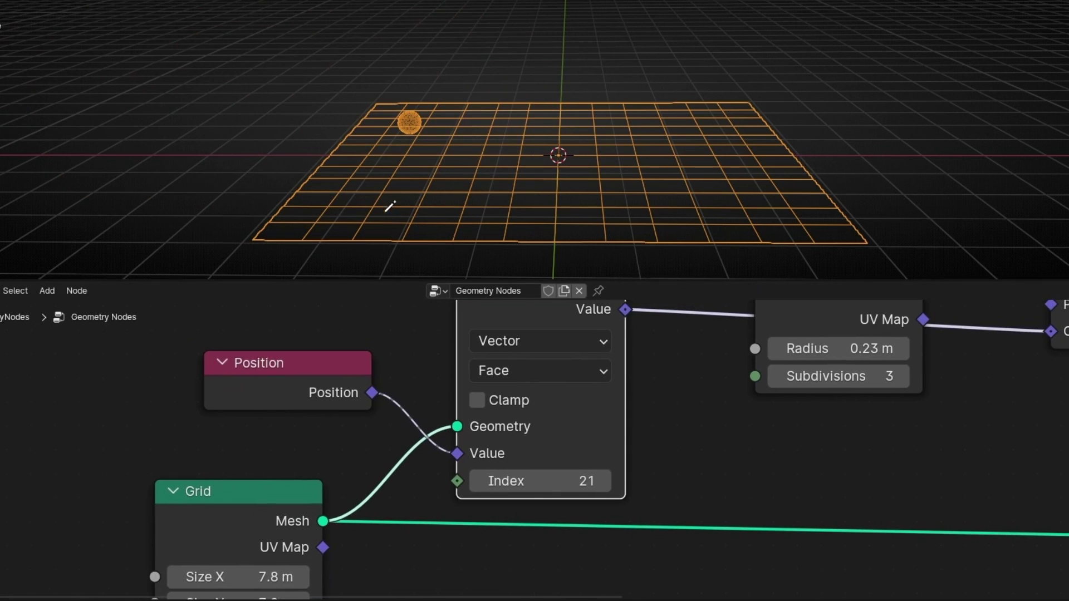
Zoom out the node editor and move the Position node up-left and the Grid node down-left.
scroll(390, 227, up, 2)
scroll(390, 227, down, 1)
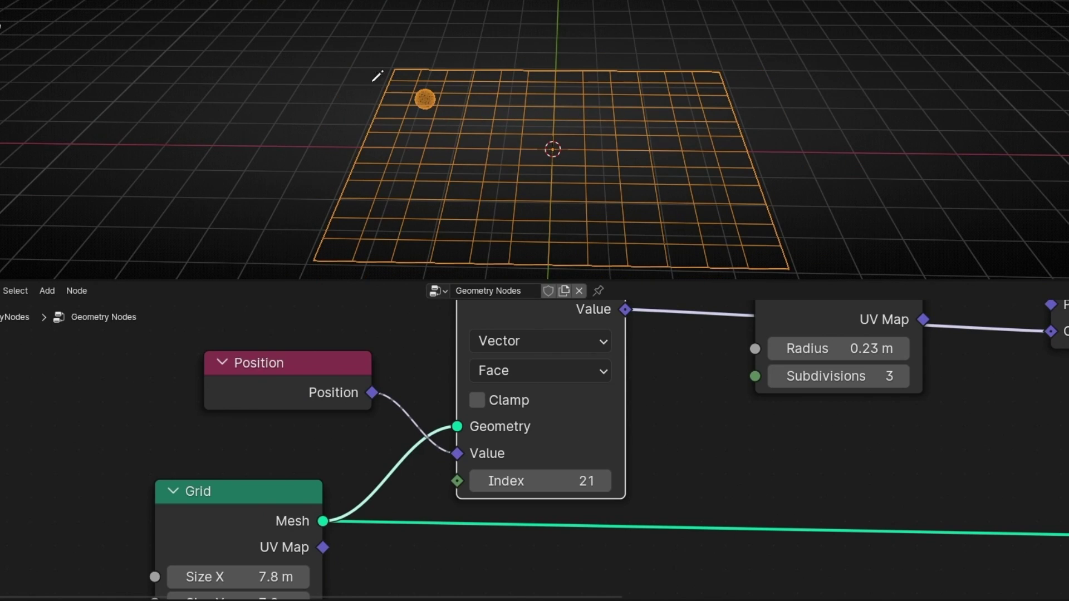
scroll(261, 467, down, 5)
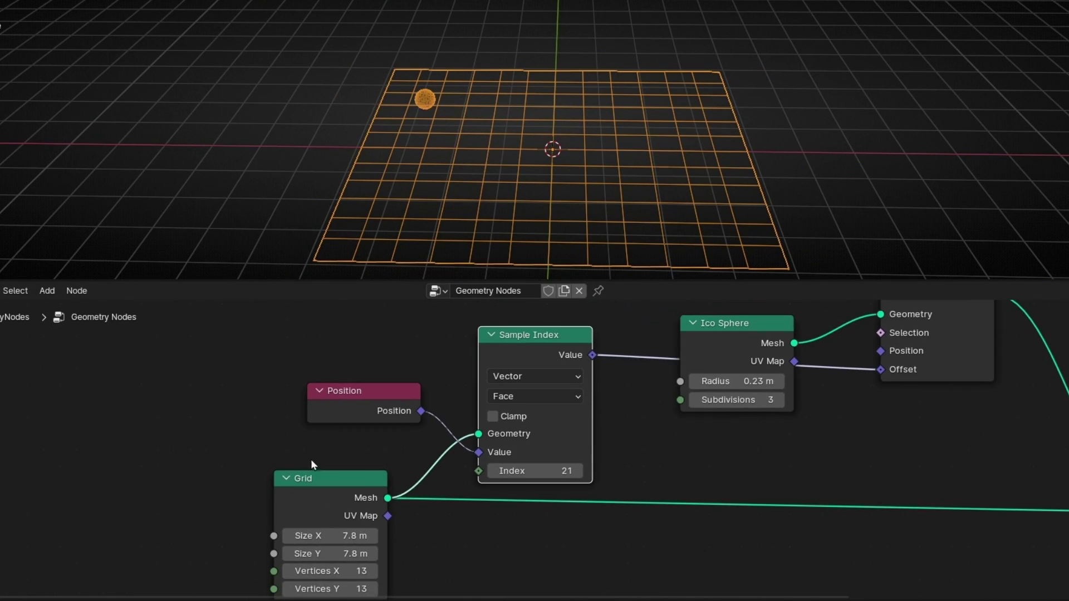
middle_drag(310, 458, 314, 492)
drag(364, 433, 316, 363)
drag(311, 511, 300, 537)
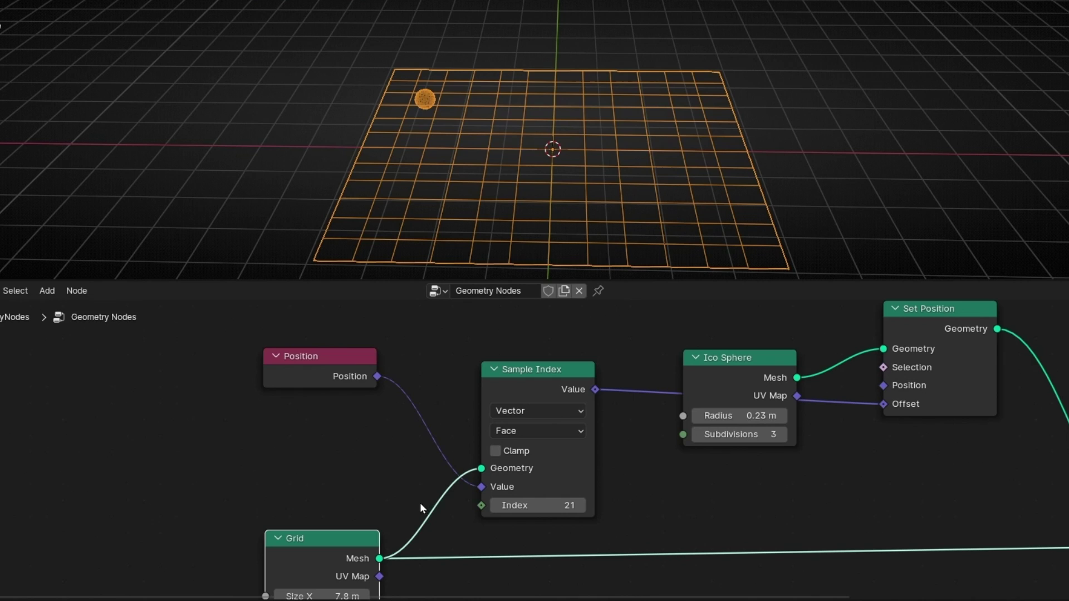
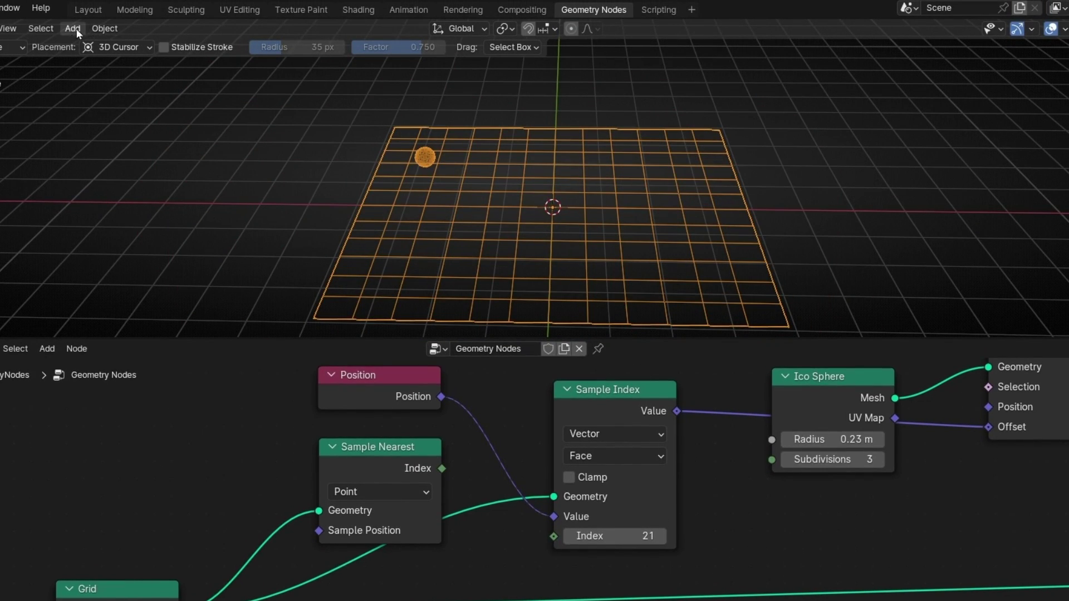
Open the viewport's Add menu to reach the Empty object types.
click(76, 28)
Add a Sphere empty, move it to the left, and scale it down.
mouse_move(108, 196)
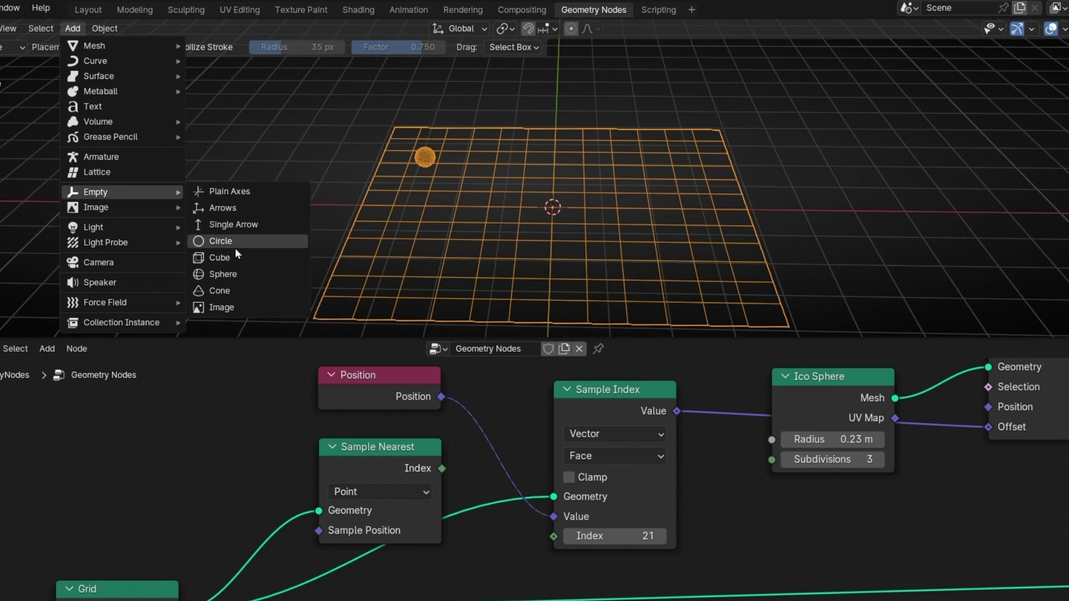
click(235, 273)
key(g)
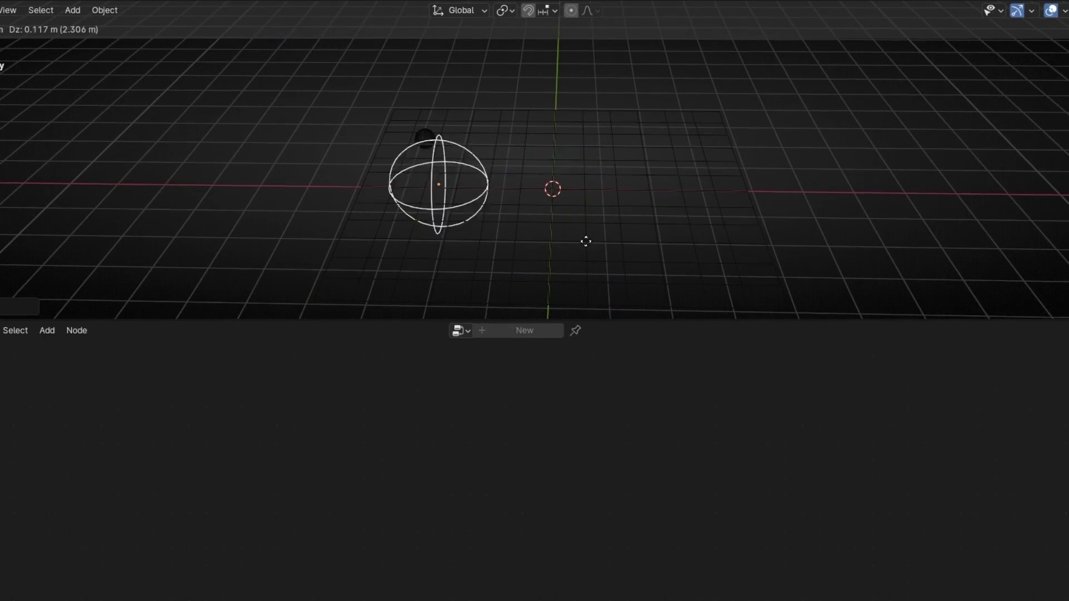
click(397, 216)
key(s)
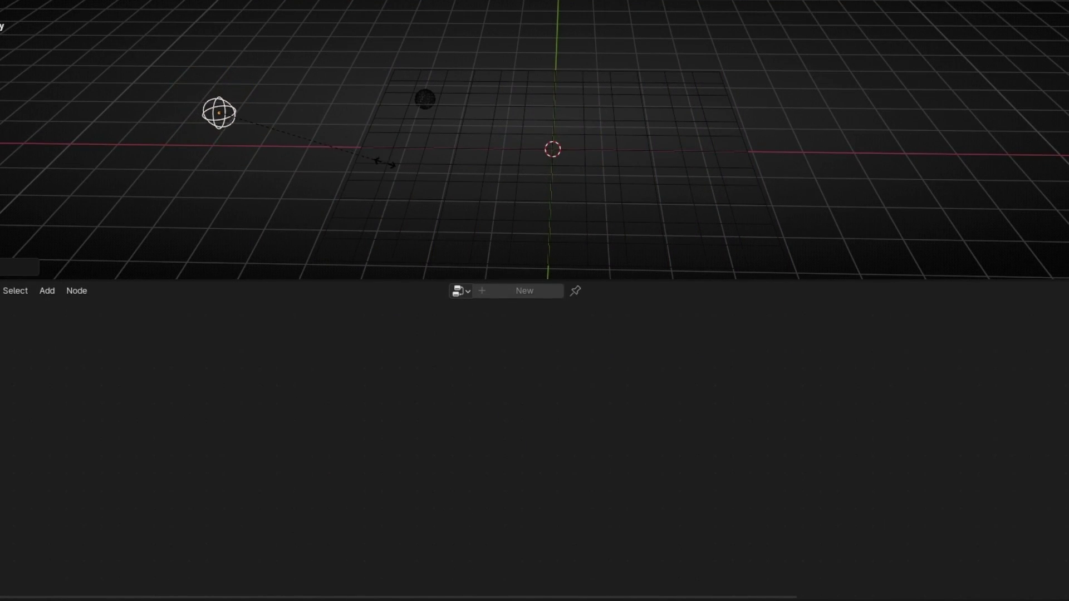
click(385, 163)
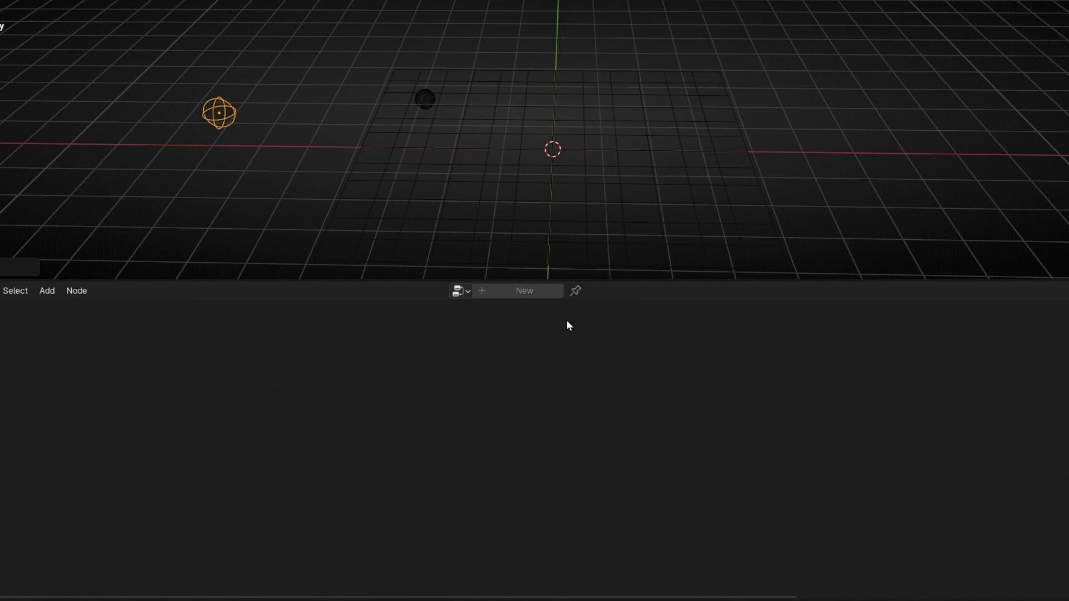
Keep the grid's node tree shown and add an Object Info node left of Sample Nearest.
click(593, 235)
click(598, 290)
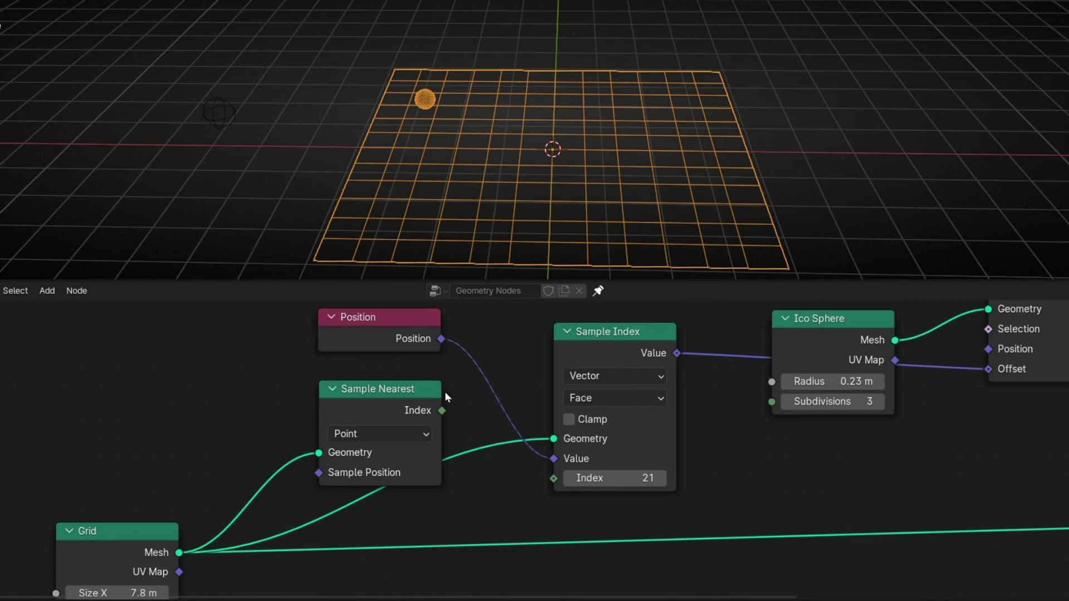
click(215, 118)
key(shift+a)
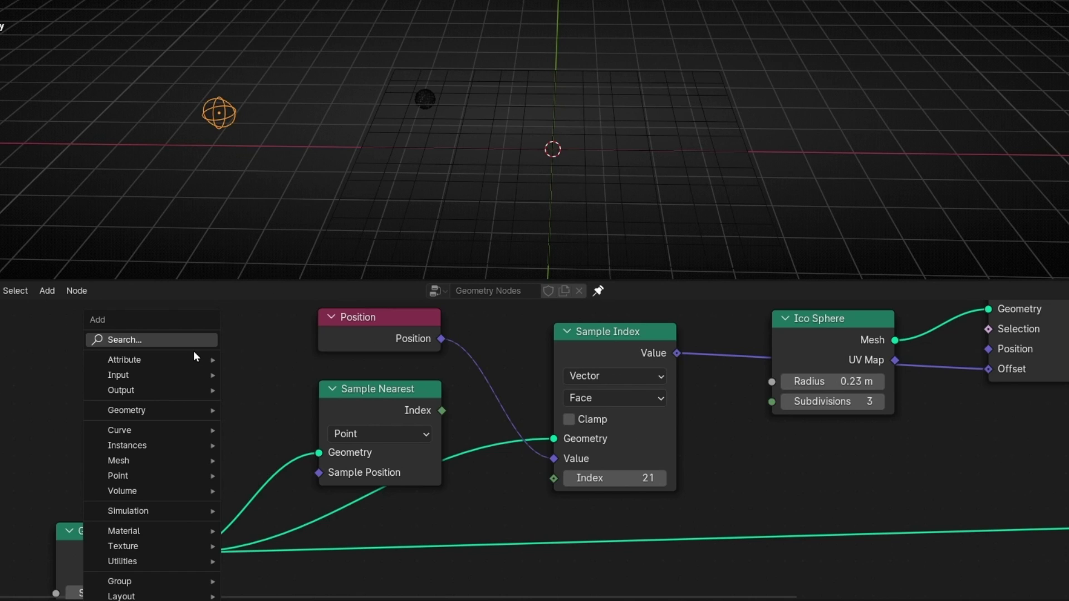
text(obje)
key(Return)
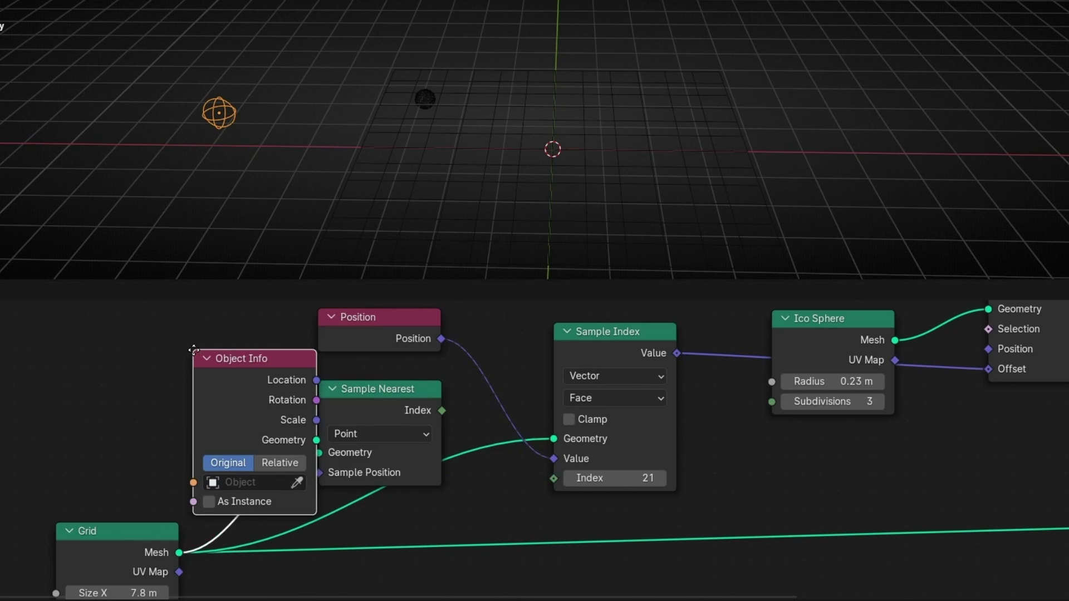
click(49, 310)
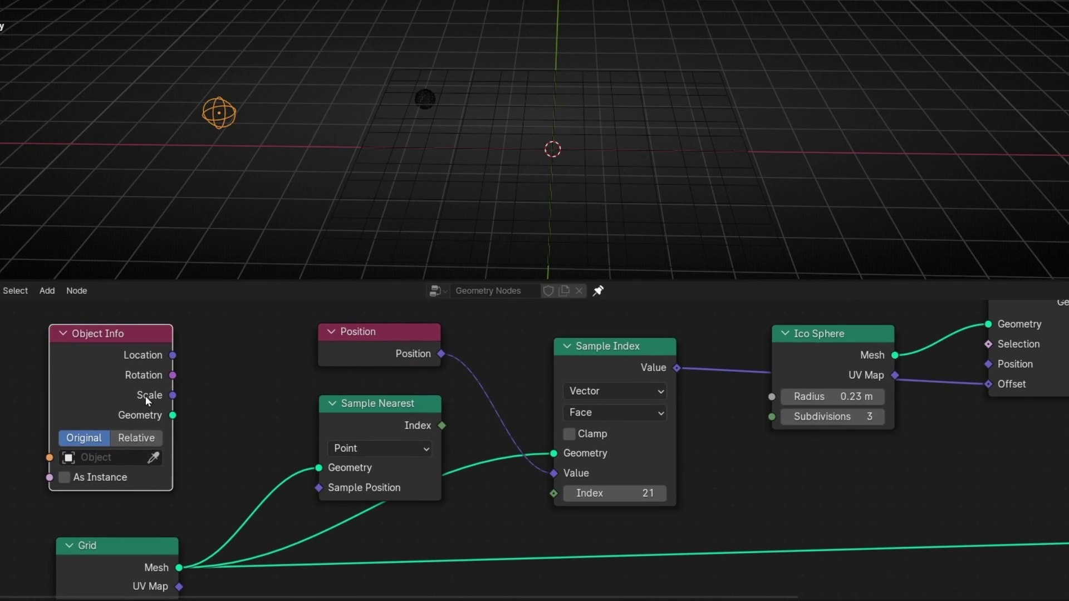
Set Object Info to the Empty and link its Location to Sample Position.
click(217, 130)
drag(173, 355, 317, 489)
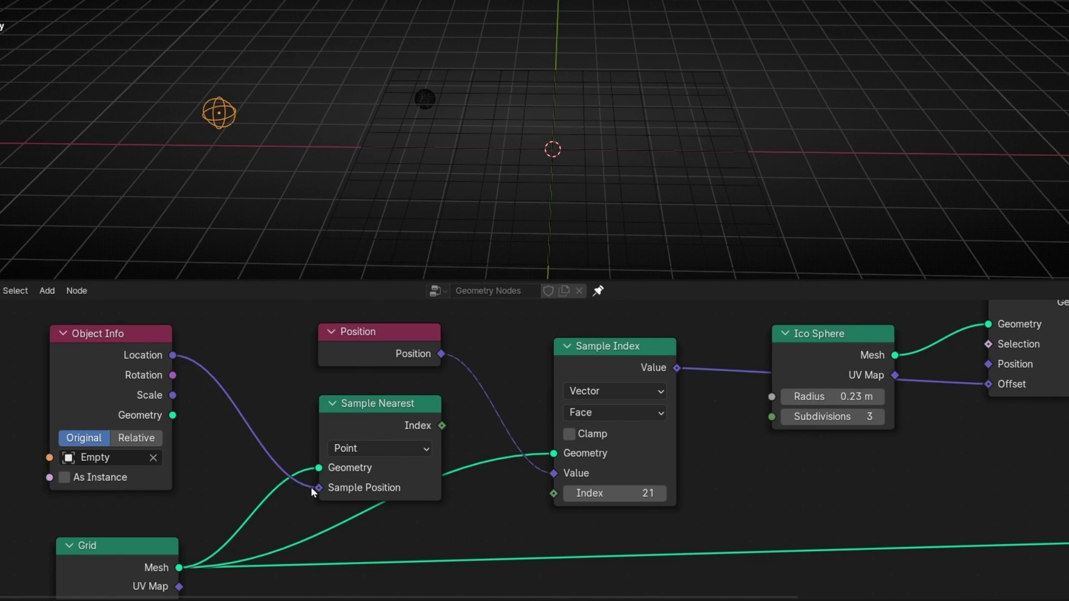
mouse_move(358, 408)
mouse_down()
mouse_move(348, 411)
mouse_move(356, 405)
mouse_up()
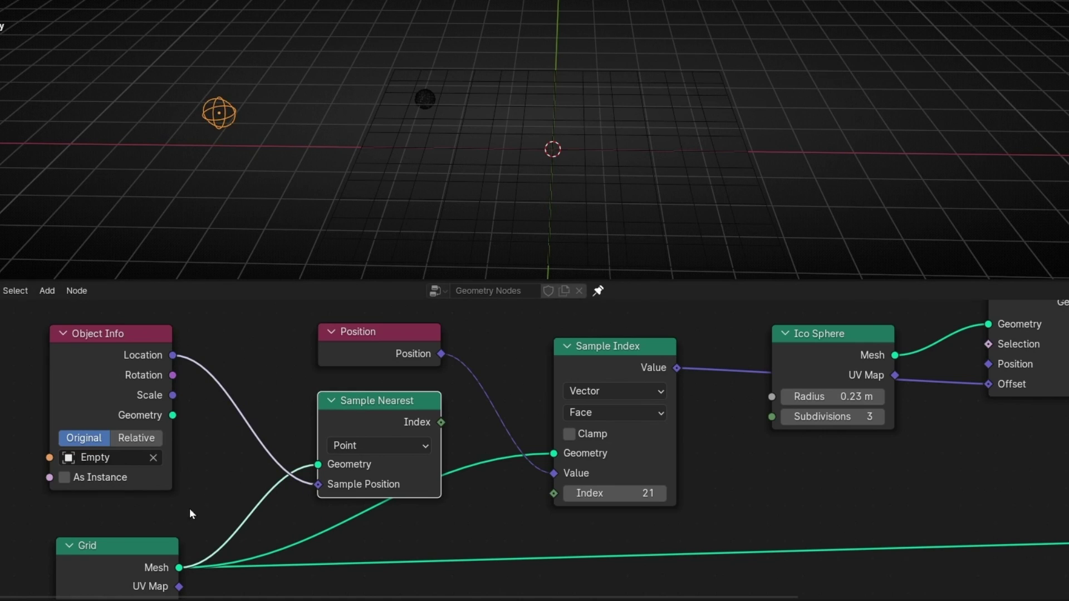
drag(325, 451, 294, 457)
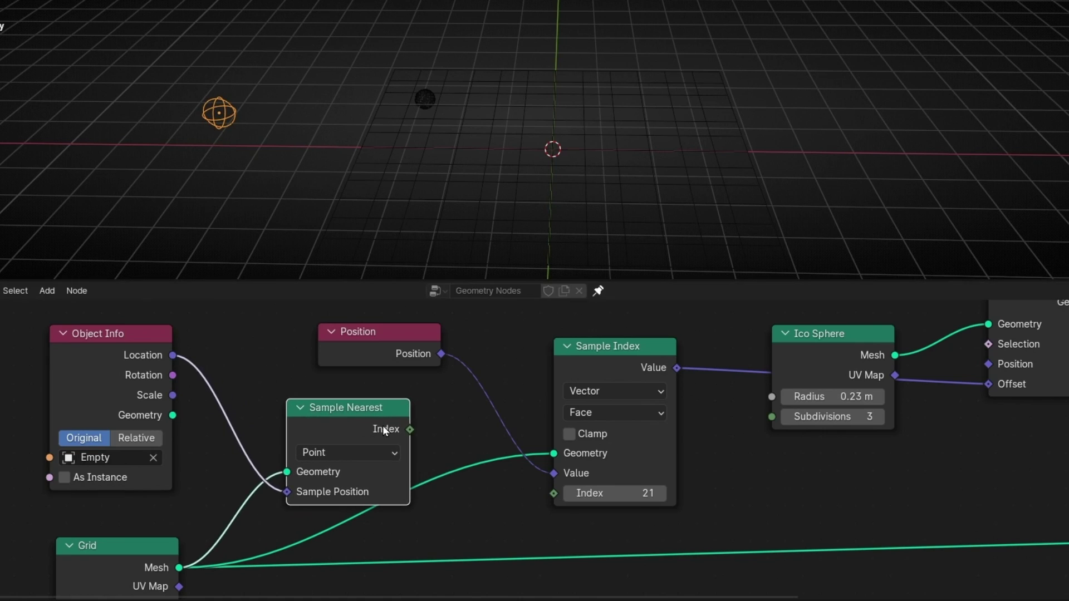
Step the Sample Index index up and down, settling on 19.
click(397, 149)
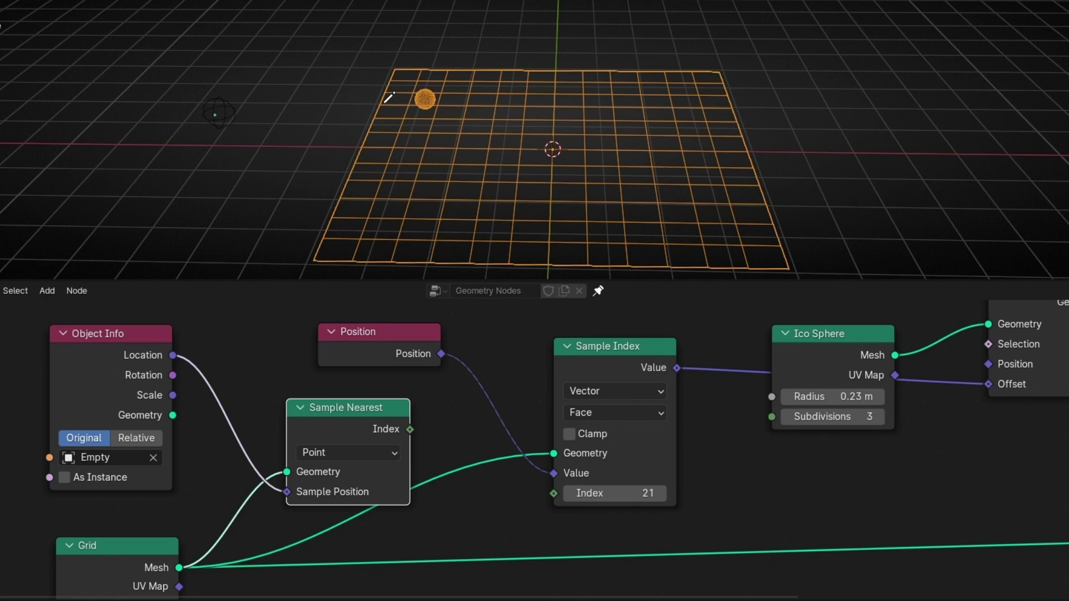
mouse_move(381, 102)
mouse_down()
mouse_move(338, 119)
mouse_move(394, 132)
mouse_move(379, 91)
mouse_up()
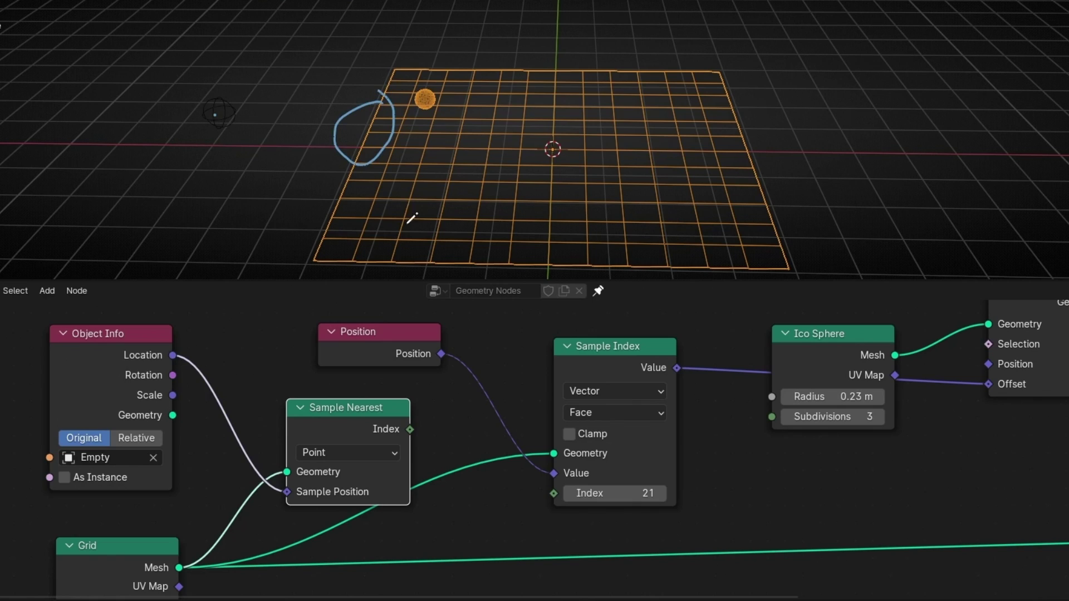
click(664, 495)
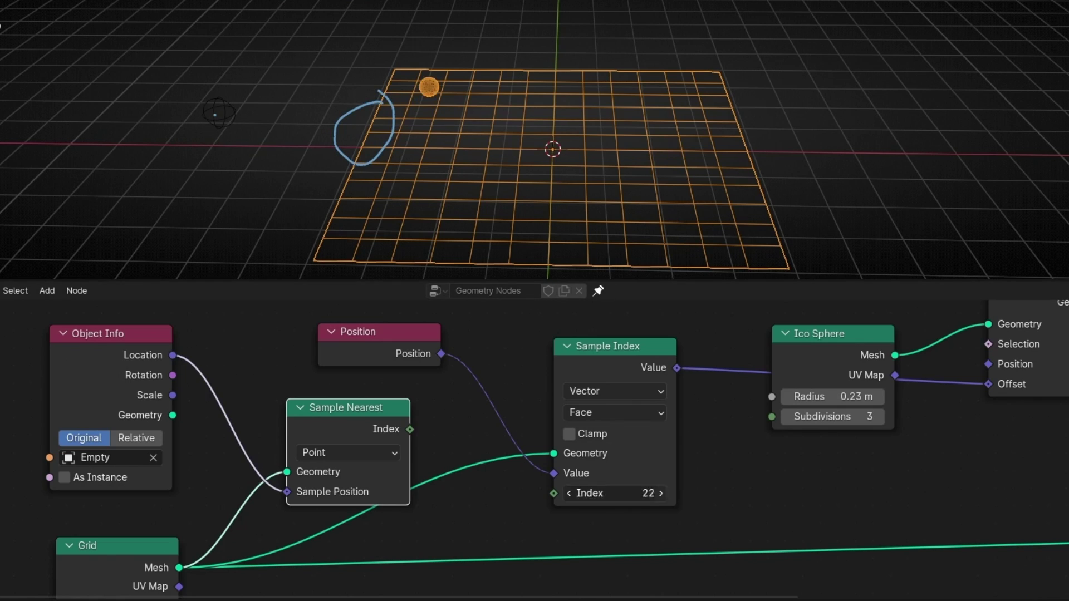
click(664, 495)
click(664, 495)
click(572, 494)
click(572, 494)
click(572, 494)
click(572, 495)
click(572, 495)
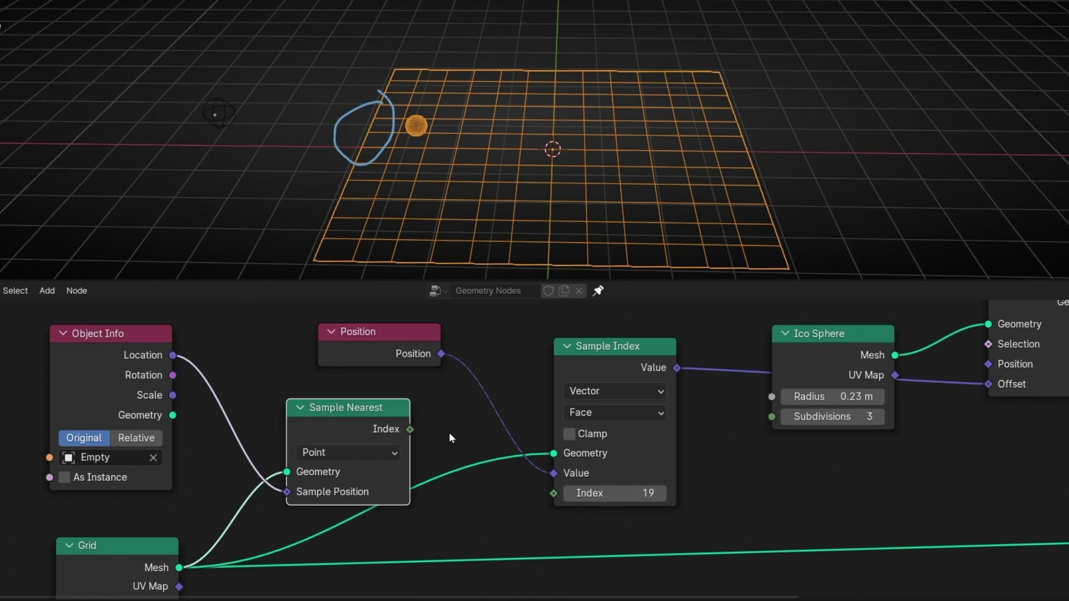
Link Sample Nearest's Index to Sample Index's Index and set Sample Nearest's domain to Face.
drag(410, 429, 538, 504)
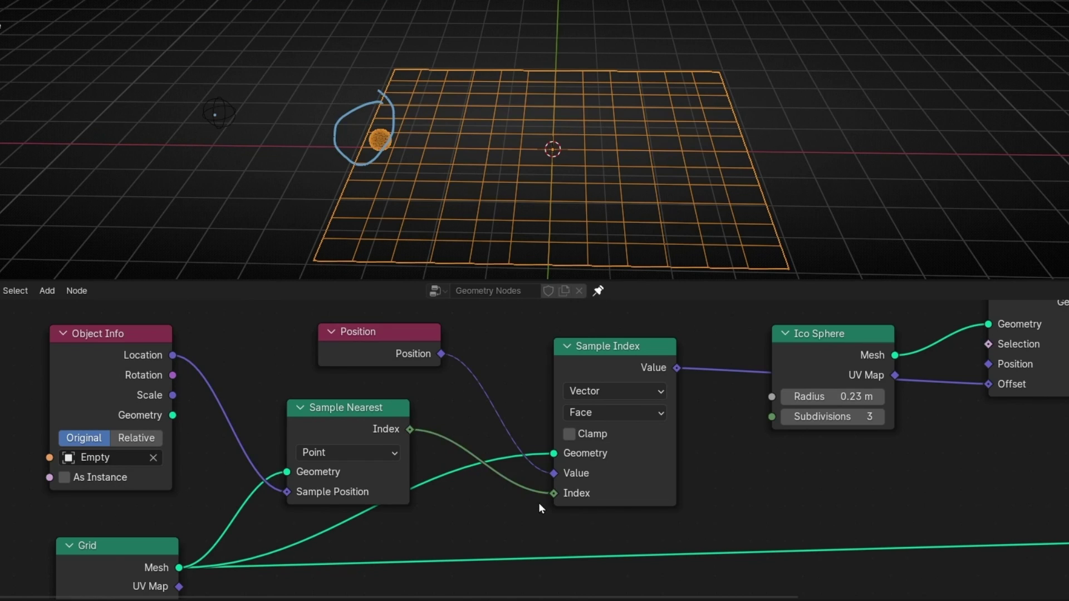
ctrl+drag(350, 77, 378, 154)
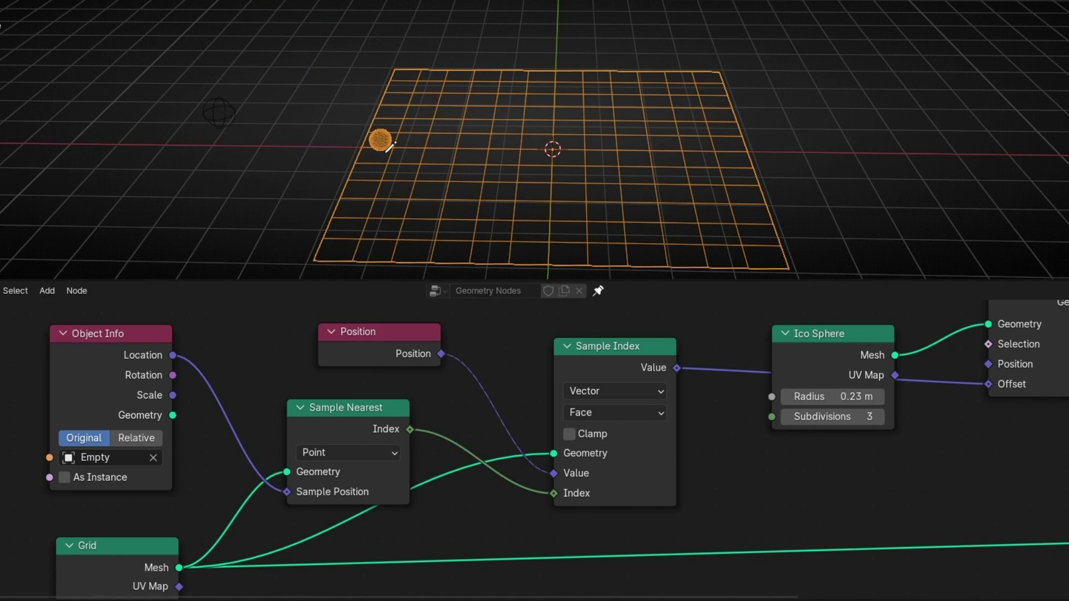
mouse_move(383, 152)
middle_down()
mouse_move(458, 152)
mouse_move(381, 154)
mouse_move(384, 168)
middle_up()
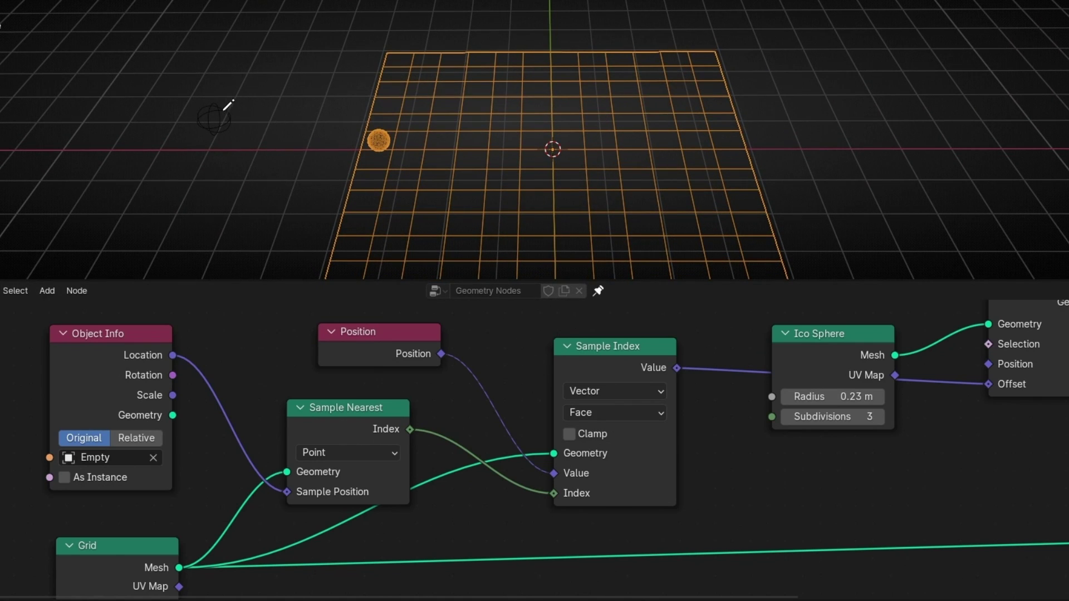
click(369, 453)
click(330, 533)
Move the Empty toward the grid, dropping it just left of the grid.
click(210, 118)
key(g)
click(273, 110)
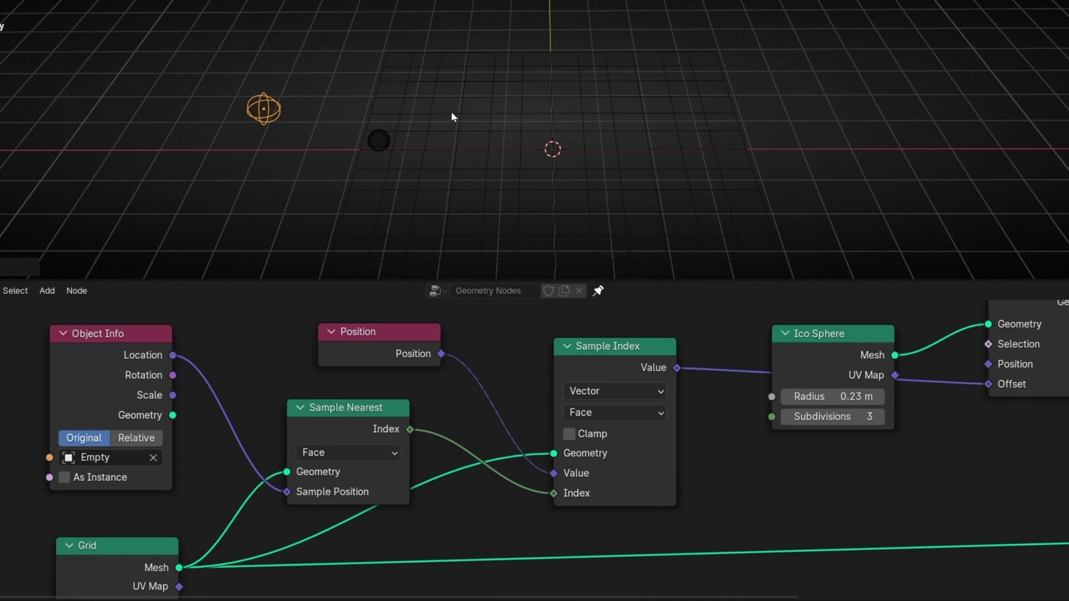
key(g)
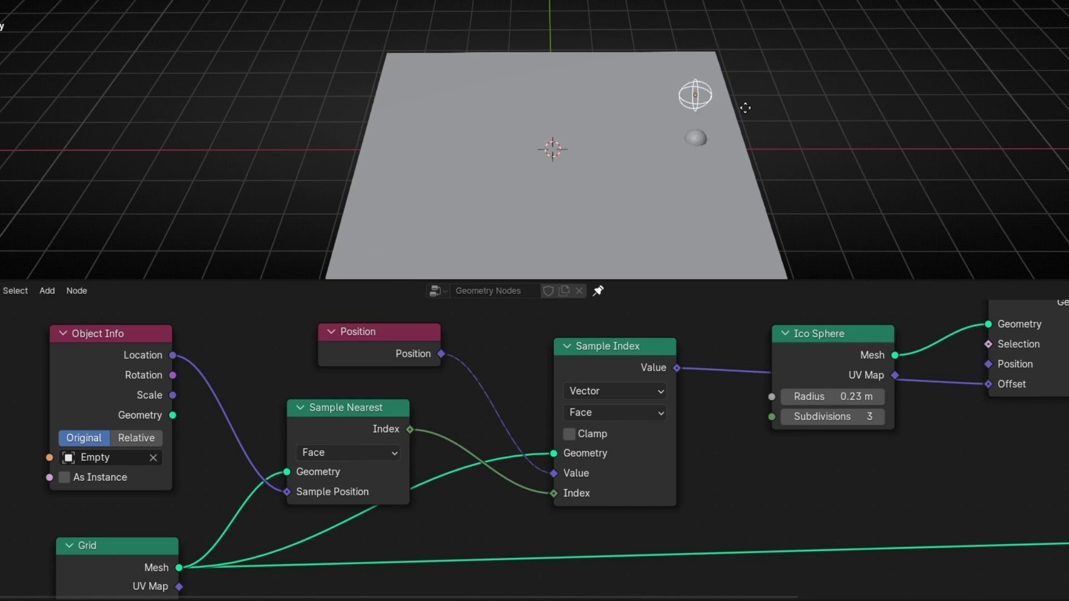
click(303, 106)
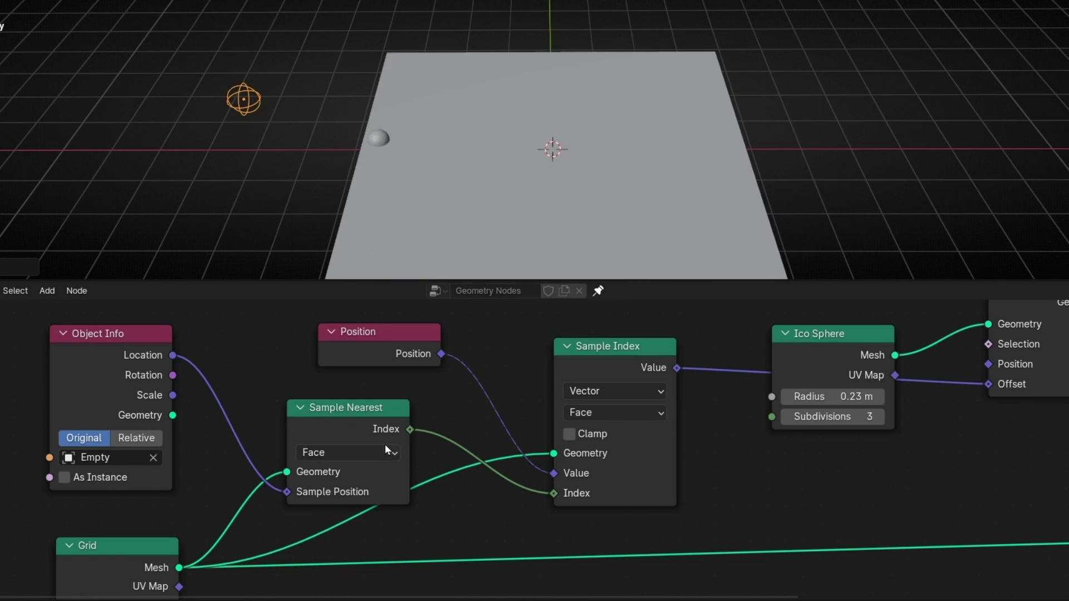
Nudge Sample Nearest right and switch the viewport to wireframe.
drag(397, 419, 430, 419)
scroll(290, 163, up, 2)
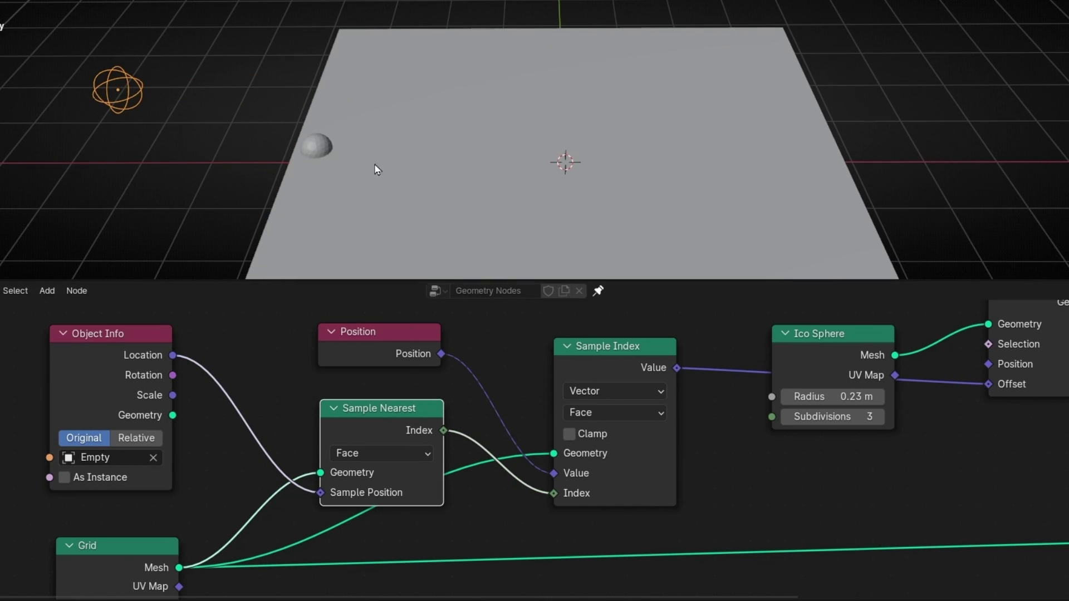
key(shift+z)
scroll(299, 191, up, 2)
shift+middle_drag(328, 178, 463, 179)
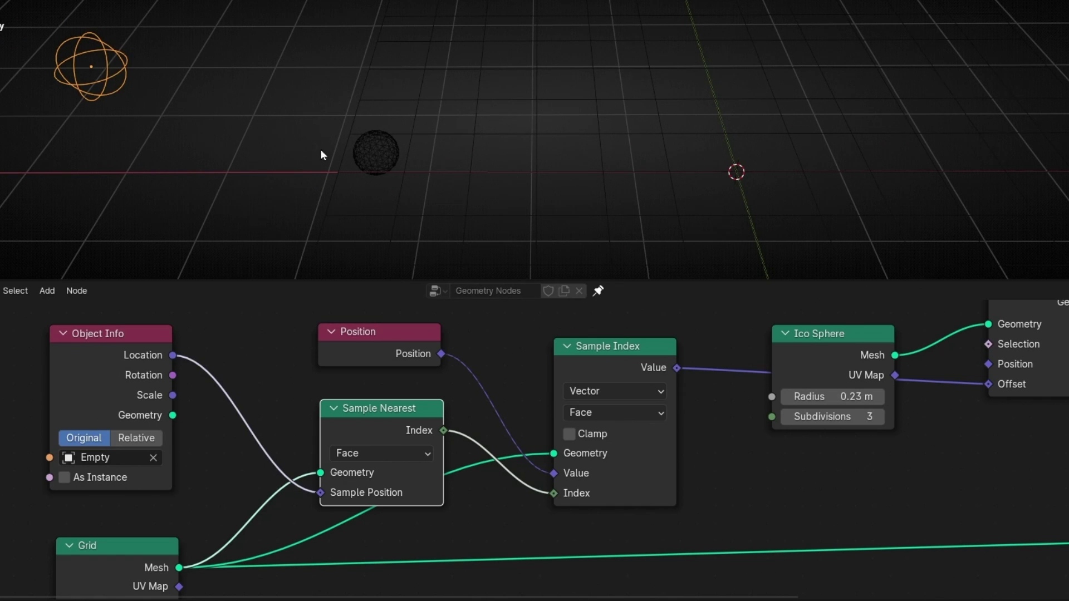
Move the Empty directly above the ico sphere, then open Sample Index's domain choices.
key(a)
click(78, 80)
key(g)
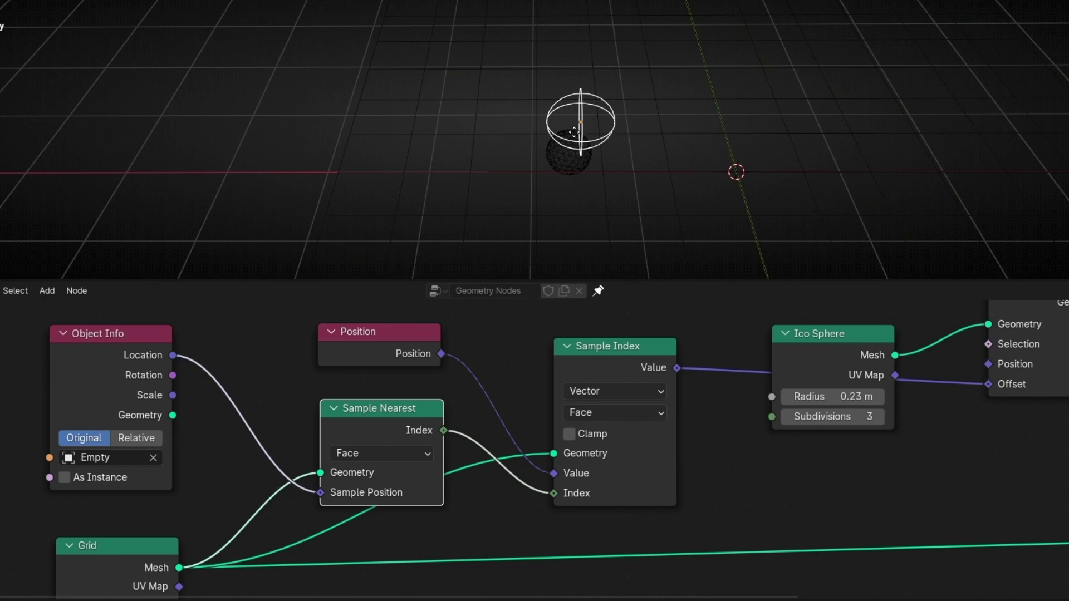
click(574, 132)
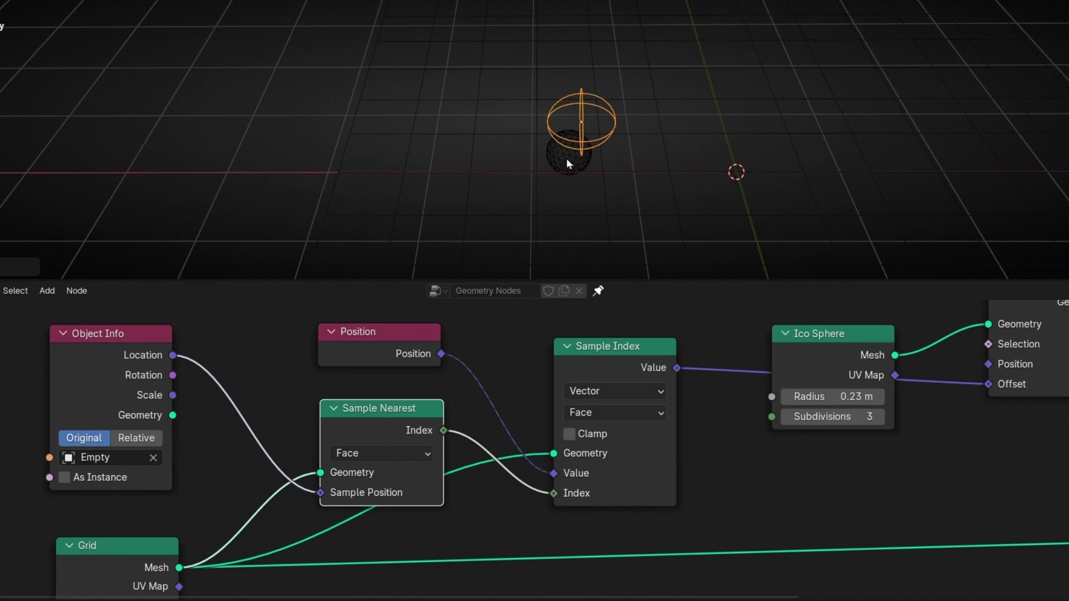
click(604, 415)
Set Sample Index and Sample Nearest to the Point domain, then drag the Empty left to test.
click(590, 455)
click(378, 453)
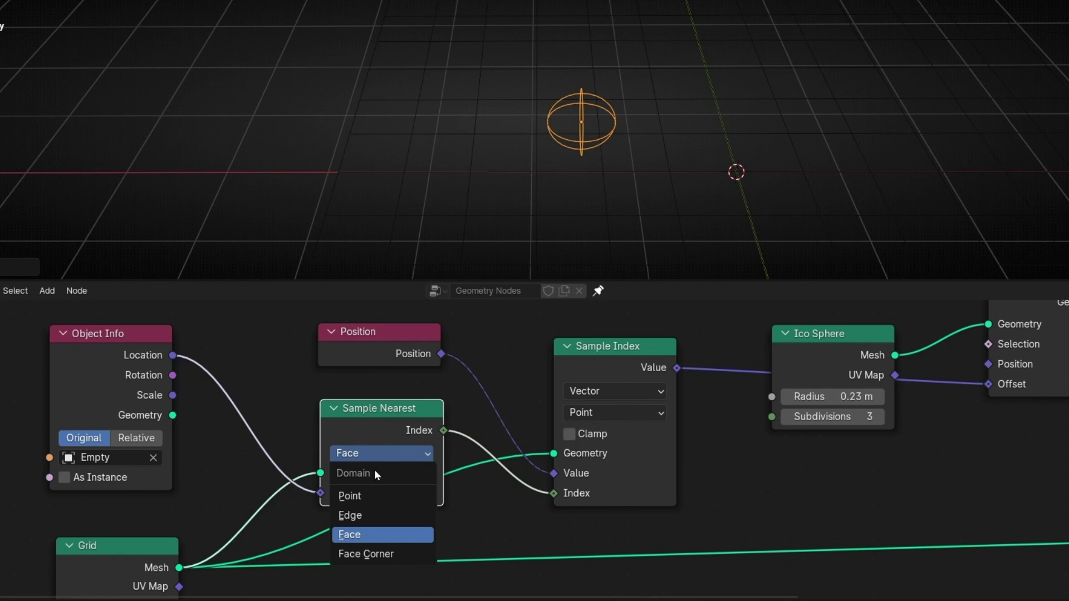
click(359, 500)
click(608, 190)
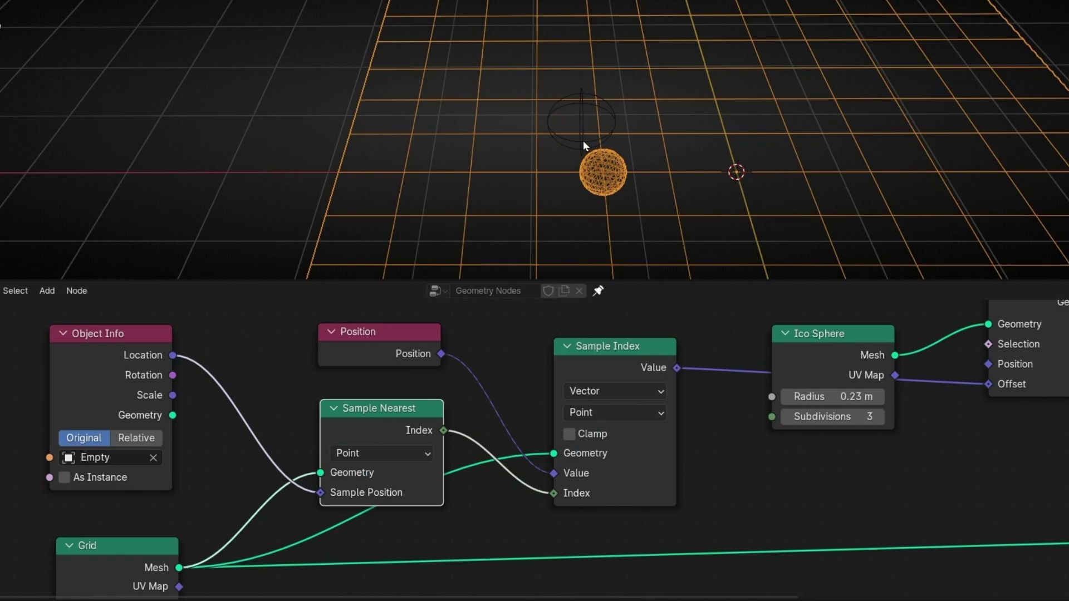
drag(583, 146, 485, 155)
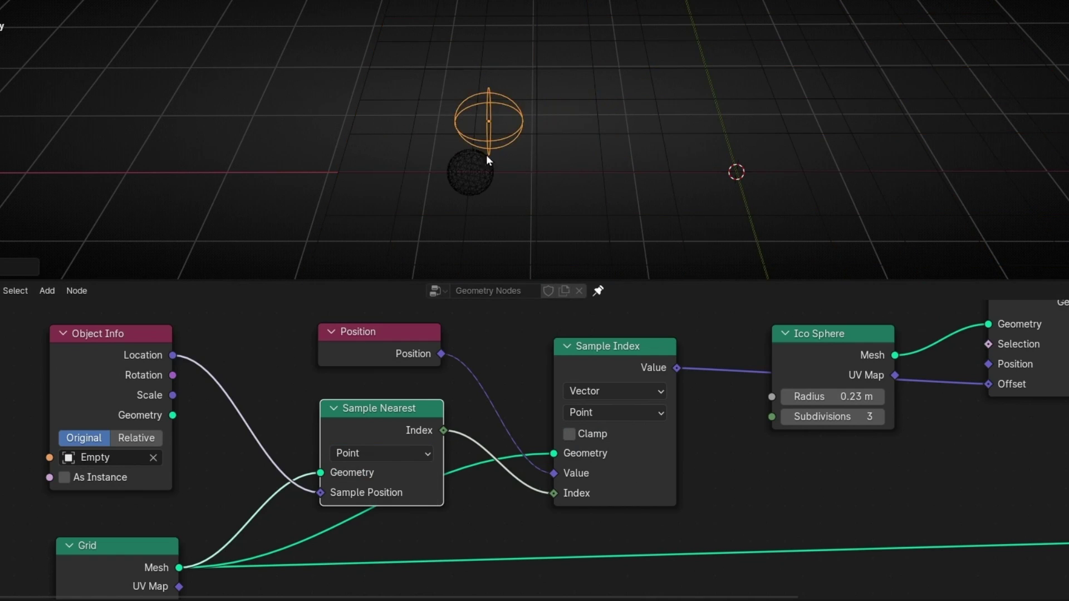
scroll(486, 155, up, 5)
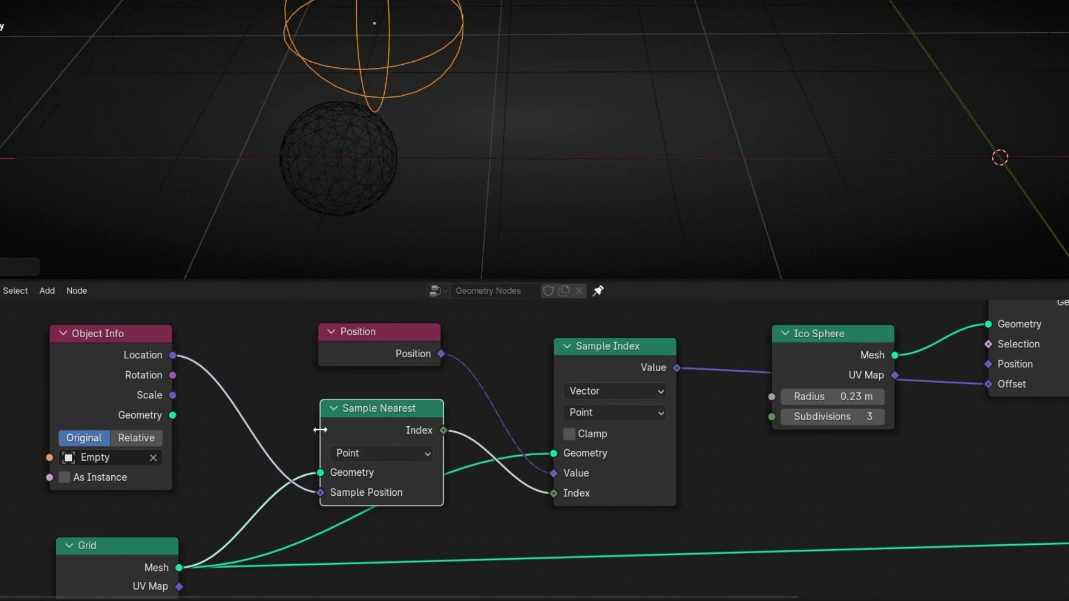
click(577, 419)
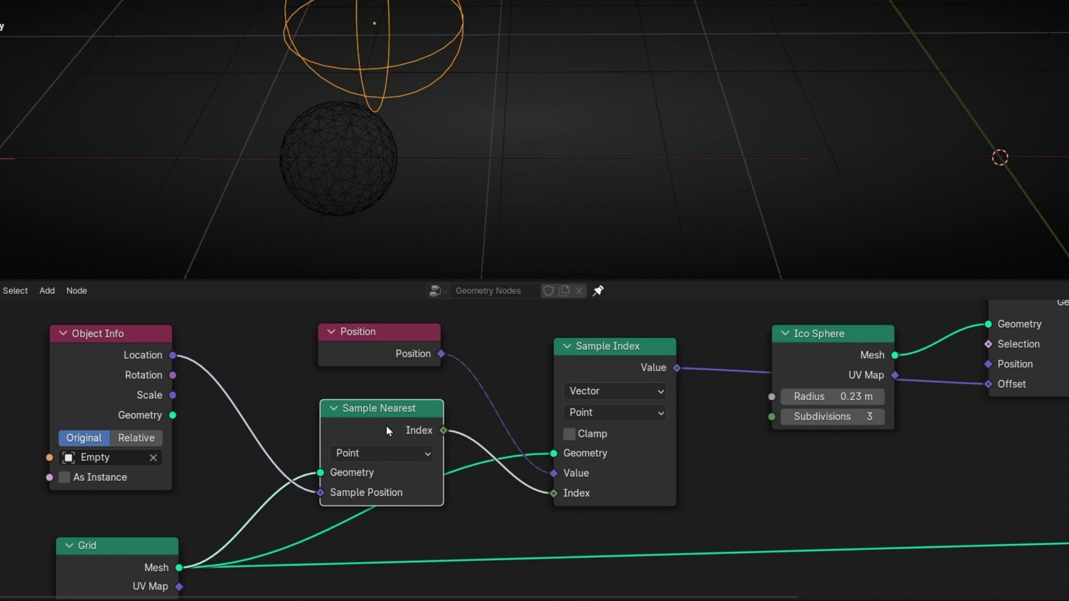
Delete the Sample Nearest and Sample Index nodes with Ctrl+X.
key(ctrl+x)
click(610, 359)
key(ctrl+x)
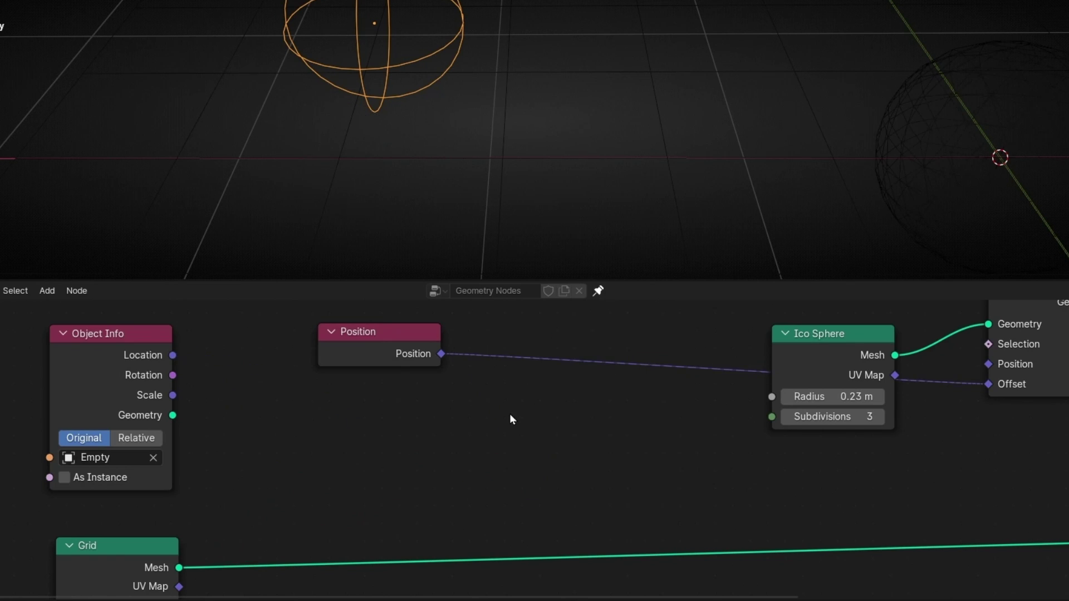
Search 'sample neares' and place a Sample Nearest Surface node in the tree.
key(shift+a)
text(samp)
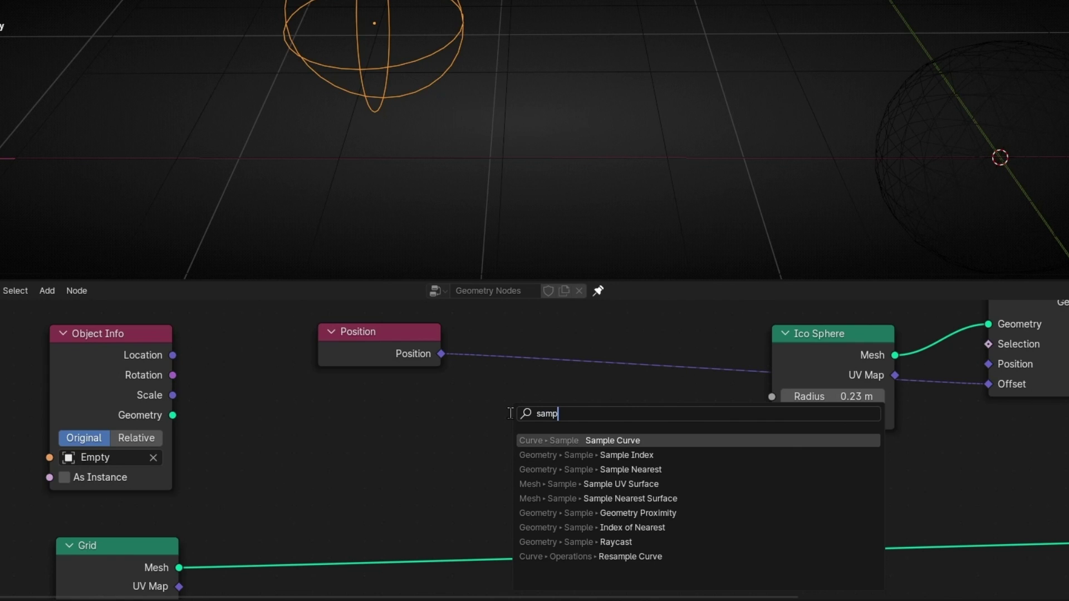
text(le neares)
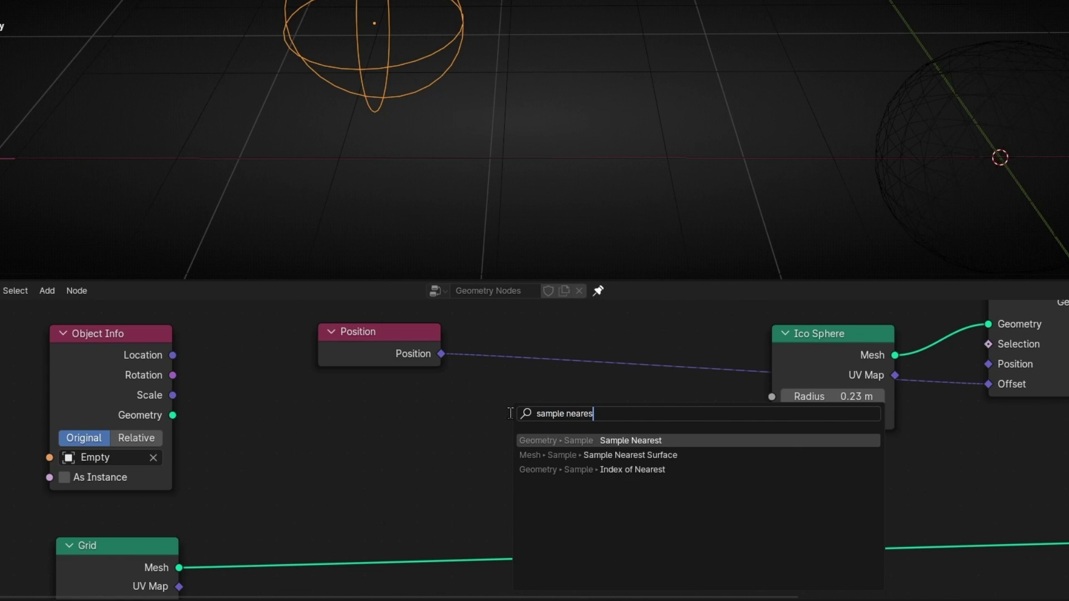
key(Down)
key(Return)
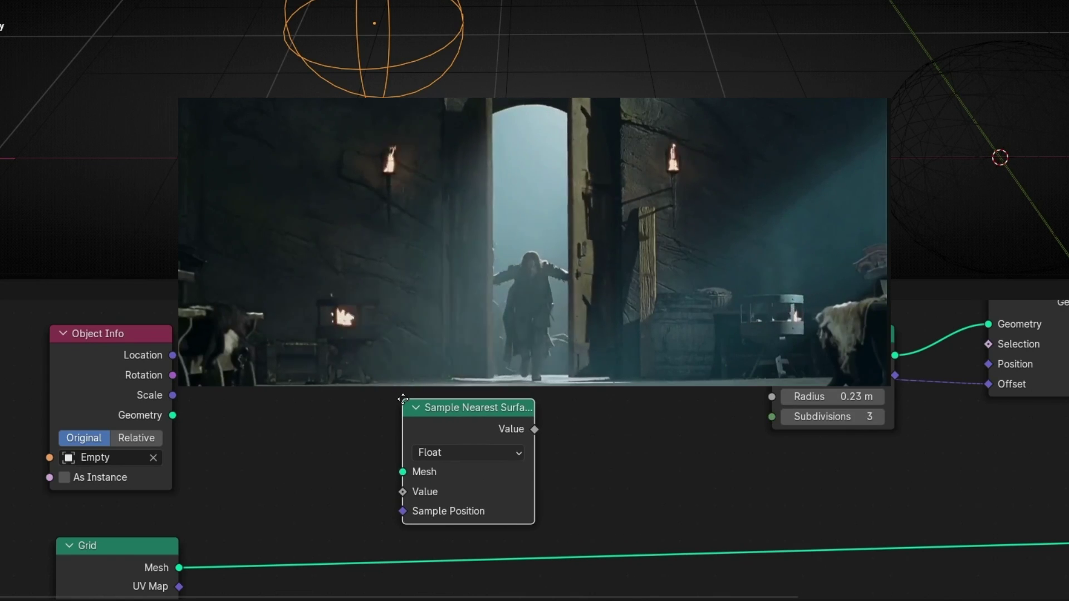
click(402, 399)
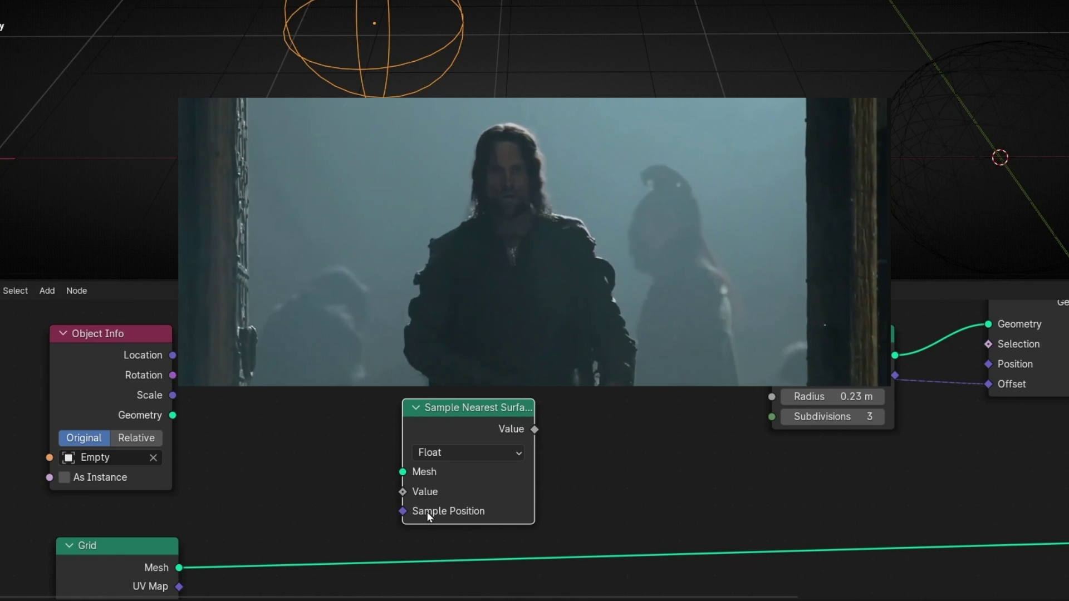
scroll(434, 83, down, 3)
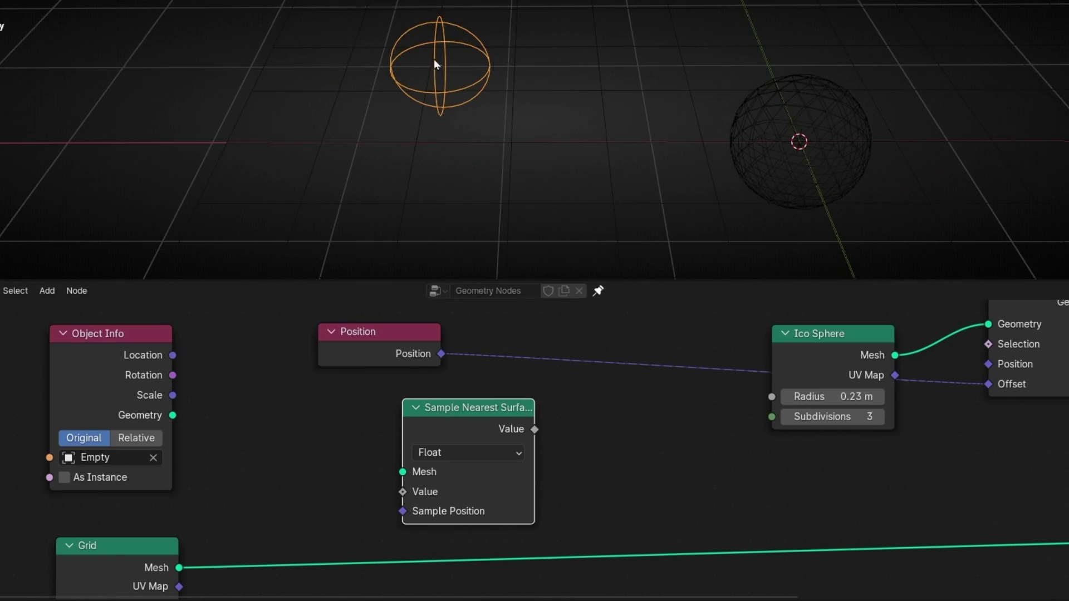
Feed the Empty's Location into Sample Position and set the sampler's data type to Vector.
key(g)
click(78, 71)
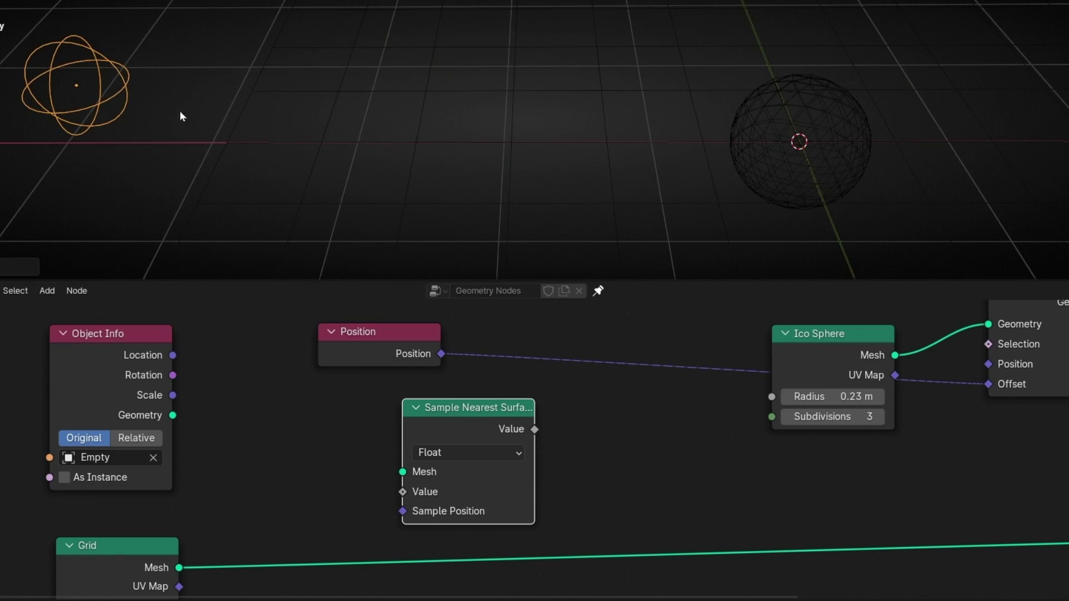
drag(172, 355, 403, 511)
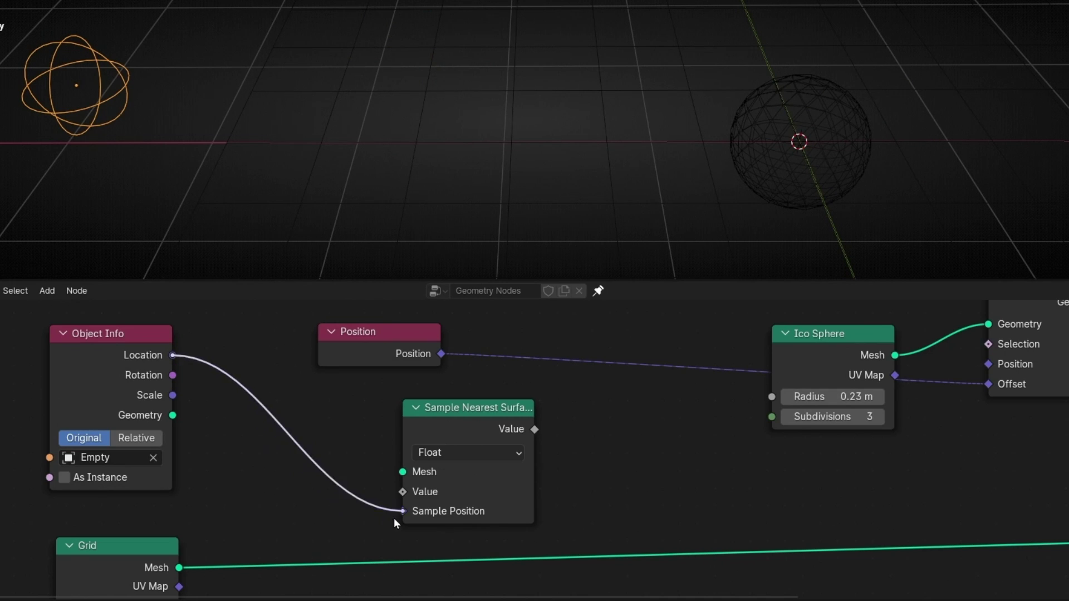
click(508, 457)
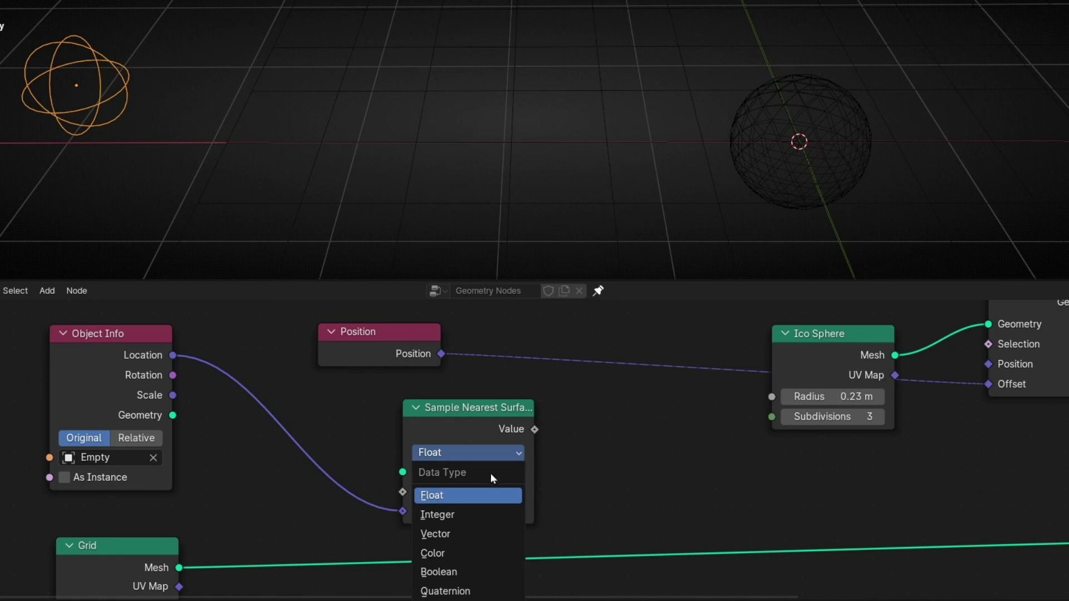
click(464, 532)
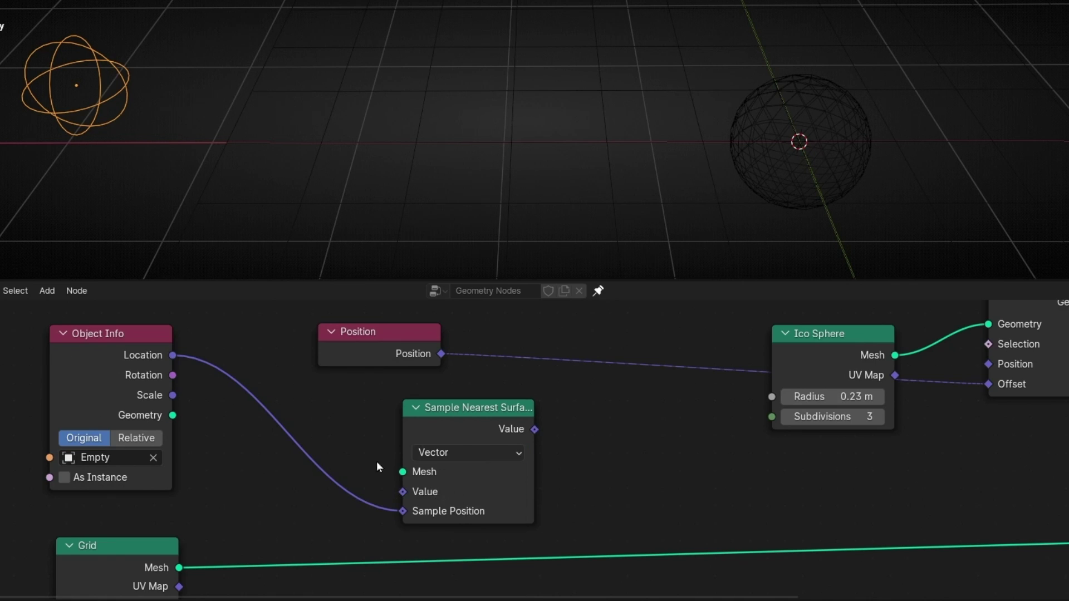
drag(439, 426, 393, 421)
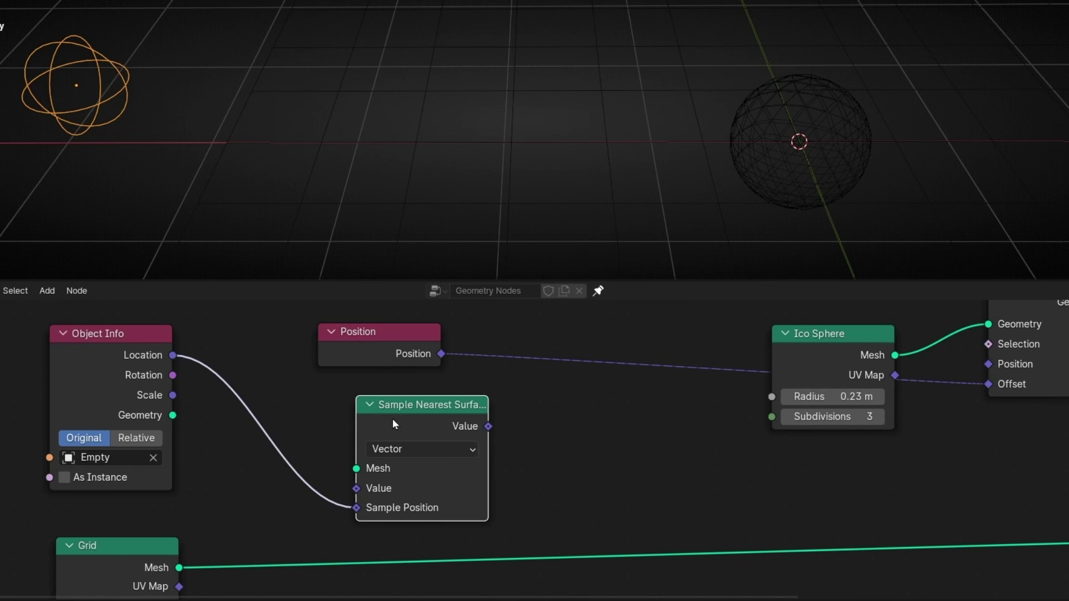
Connect the Grid's Mesh output to Sample Nearest Surface's Mesh input.
drag(178, 567, 356, 468)
click(389, 417)
scroll(465, 167, down, 3)
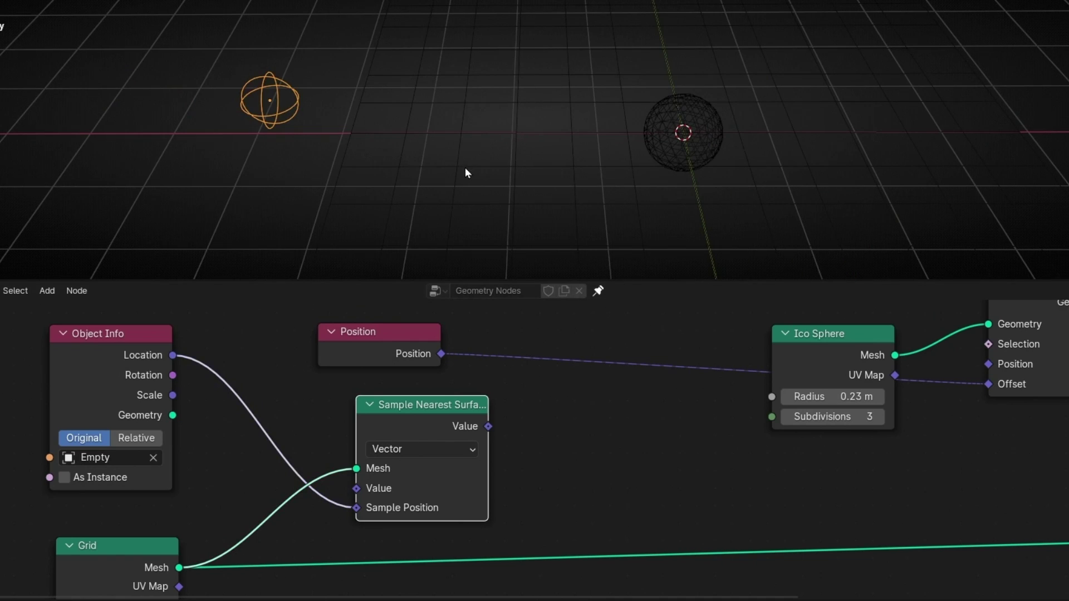
click(515, 184)
shift+middle_drag(626, 239, 422, 182)
scroll(420, 173, down, 3)
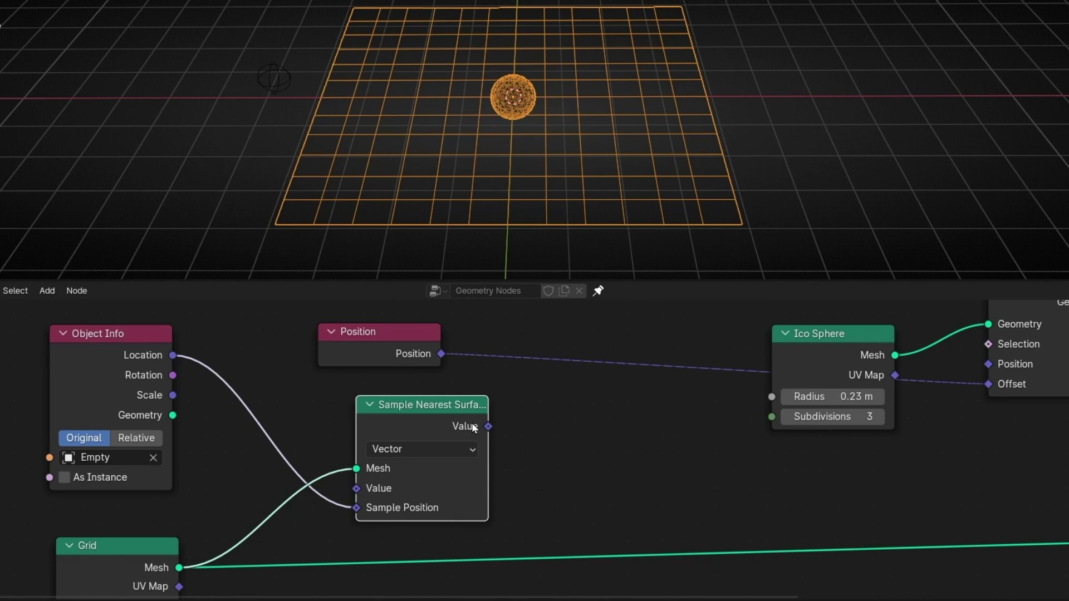
mouse_move(474, 427)
click(274, 81)
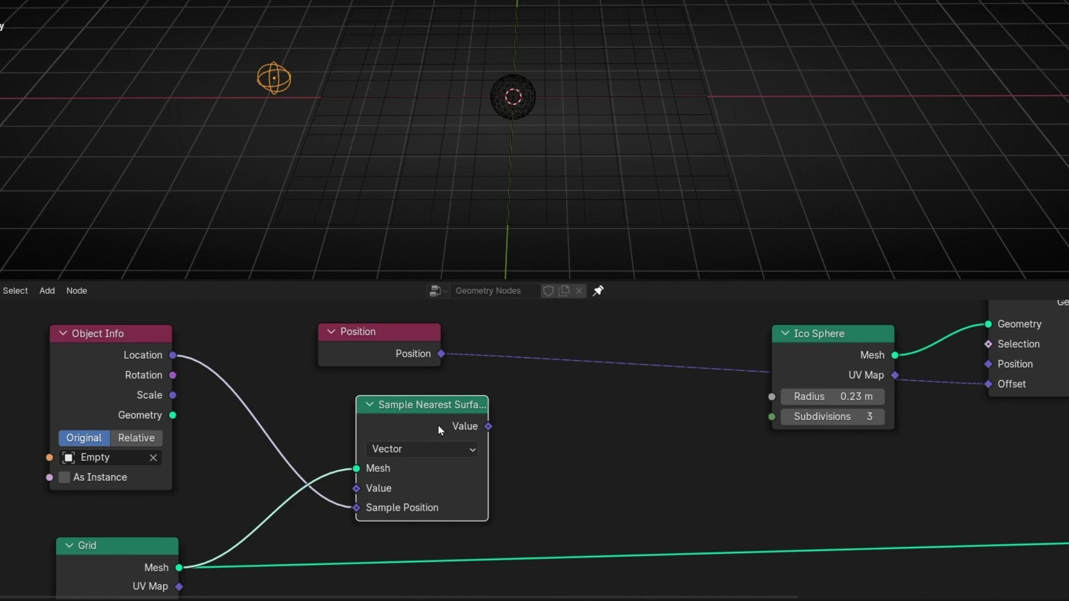
Move the Position link from Set Position's Offset to the sampler's Value input.
drag(391, 354, 315, 356)
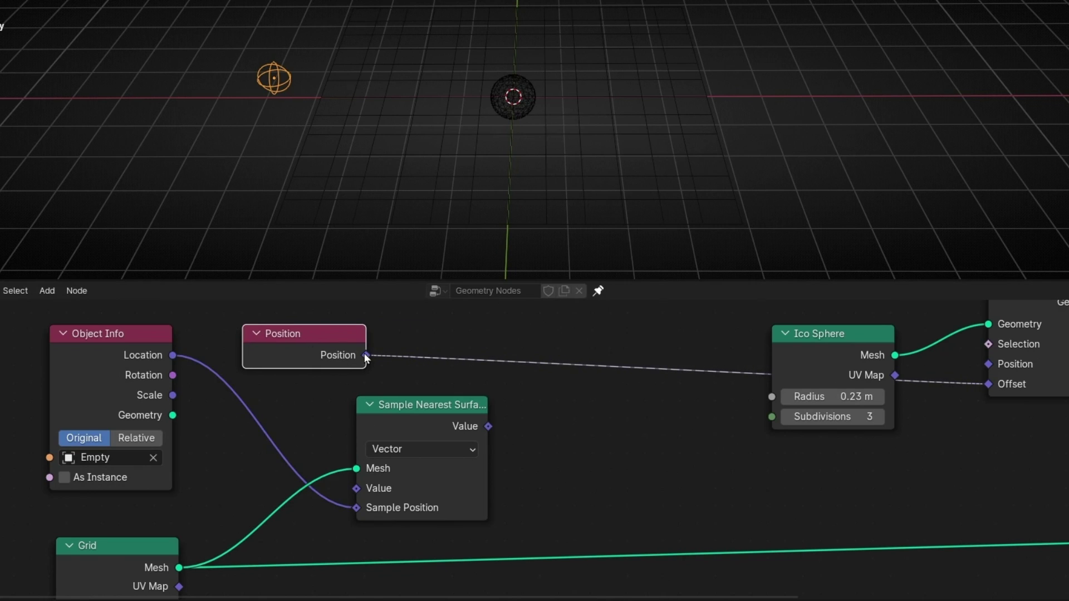
ctrl+right_drag(435, 346, 374, 385)
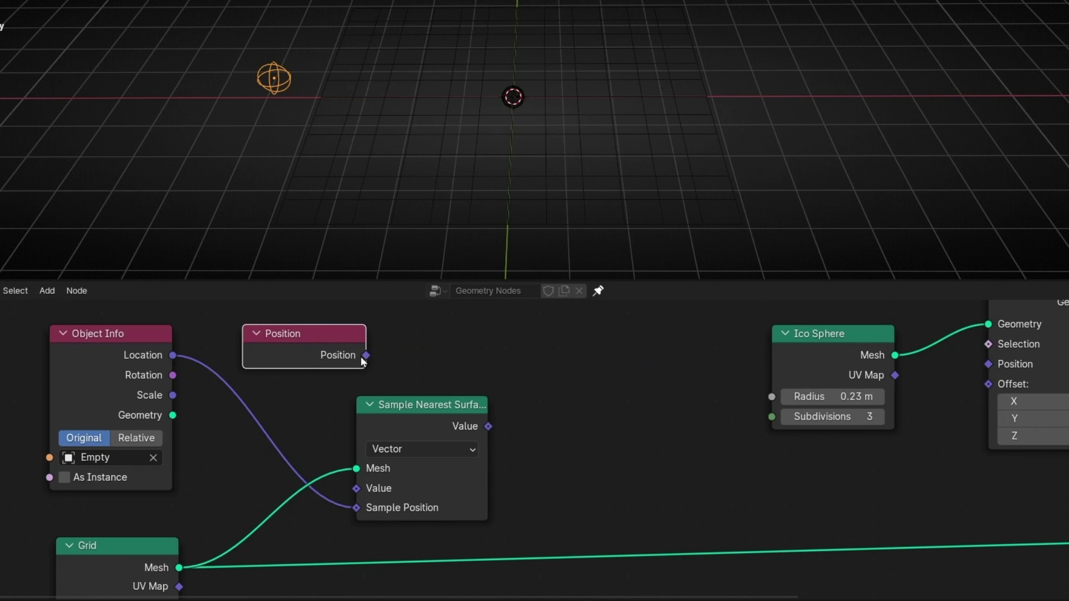
drag(364, 357, 357, 488)
drag(382, 407, 483, 400)
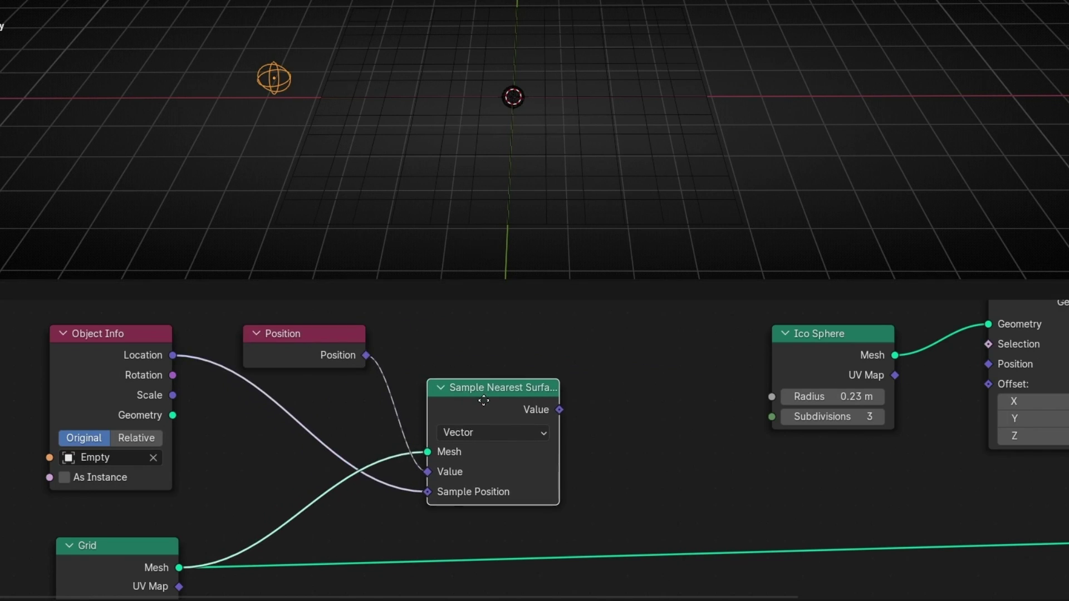
drag(325, 345, 351, 356)
Connect the sampled Value to Set Position's Offset and center the view on the ico sphere.
click(383, 71)
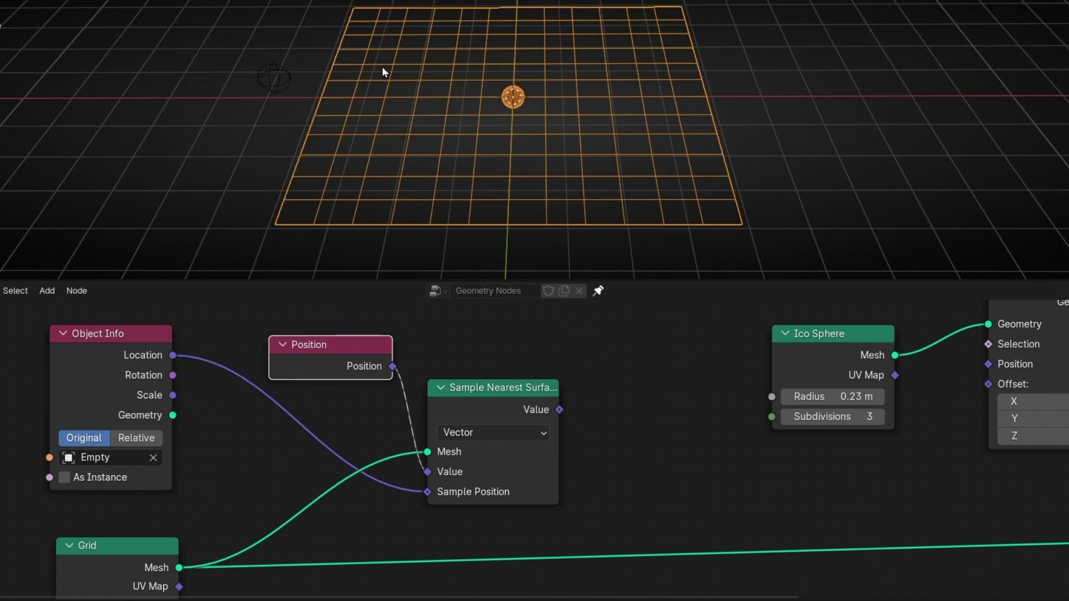
middle_drag(577, 367, 451, 408)
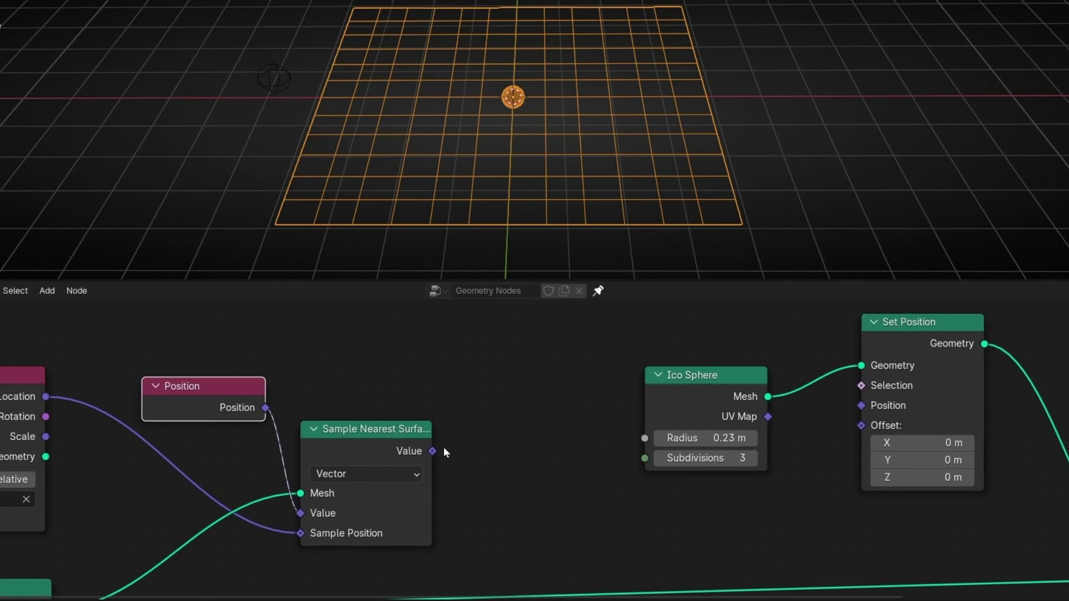
drag(434, 449, 861, 425)
scroll(236, 109, up, 4)
shift+middle_drag(236, 109, 498, 156)
middle_drag(391, 121, 394, 154)
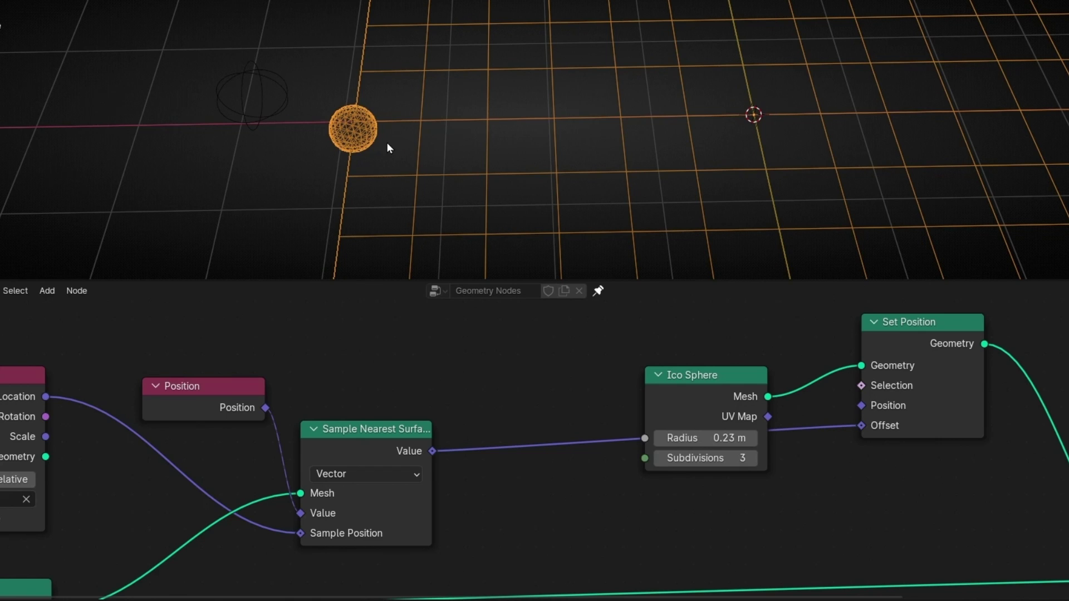
Drag the Empty across the grid past its left edge in solid shading, the ico sphere following.
click(262, 91)
drag(259, 98, 376, 117)
scroll(373, 149, up, 2)
middle_drag(372, 150, 394, 117)
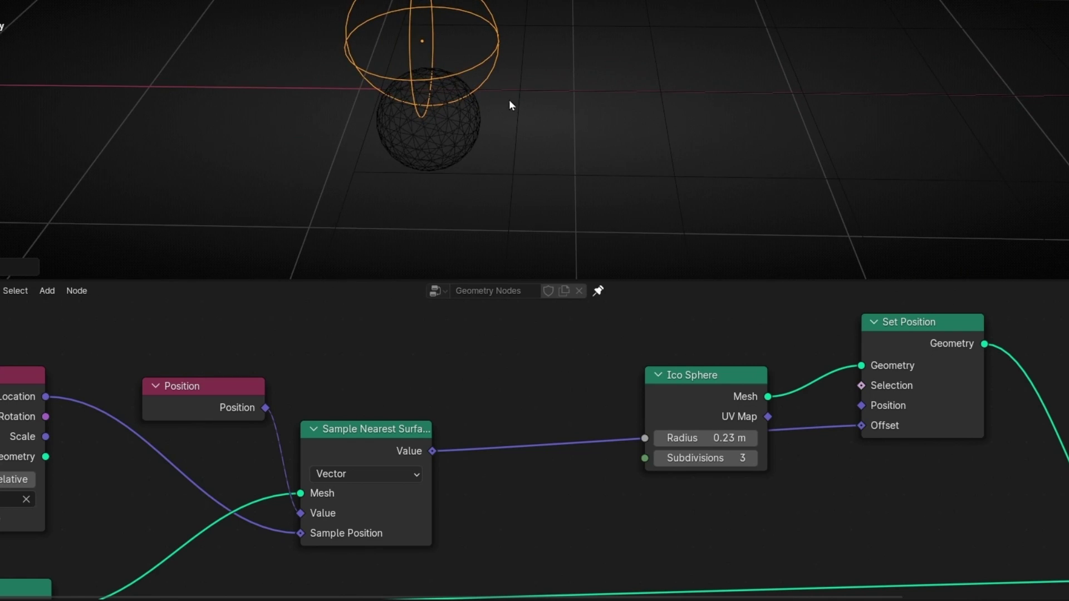
drag(436, 55, 456, 72)
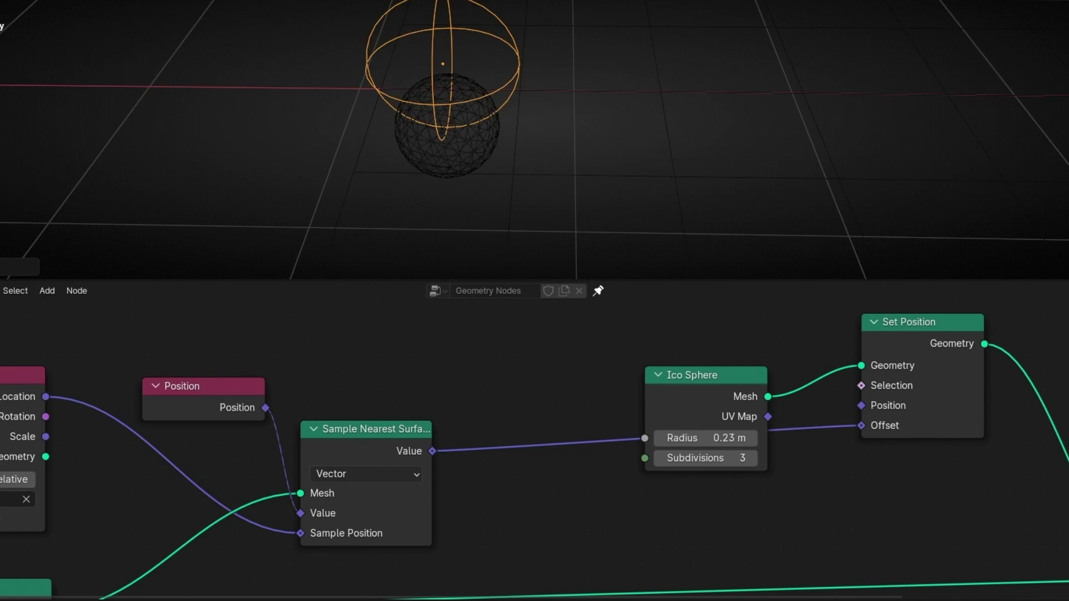
key(shift+z)
drag(456, 94, 545, 115)
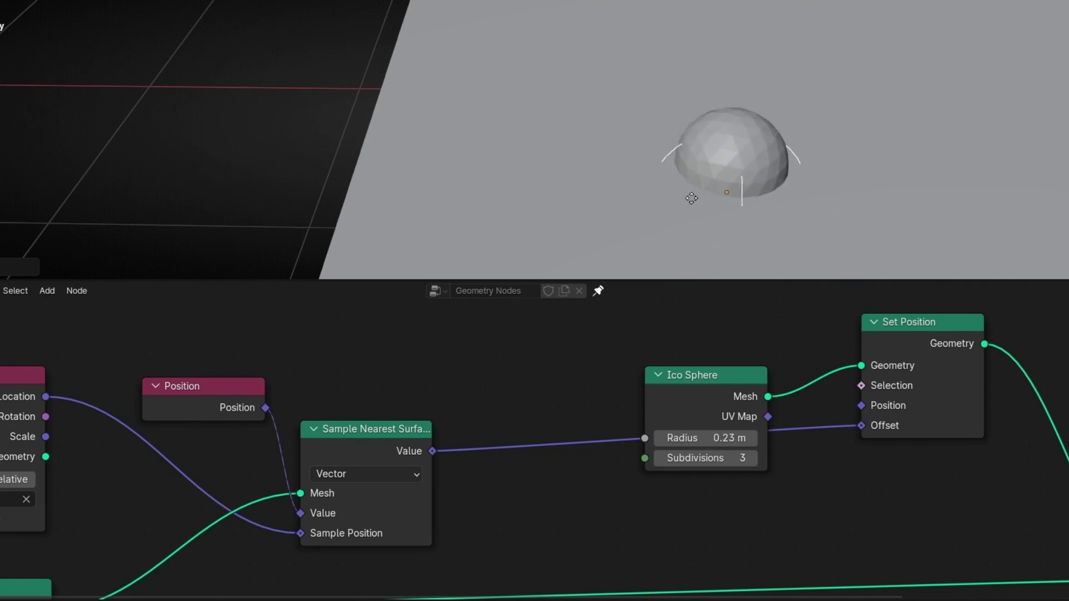
click(504, 112)
scroll(524, 128, down, 7)
shift+middle_drag(581, 136, 370, 119)
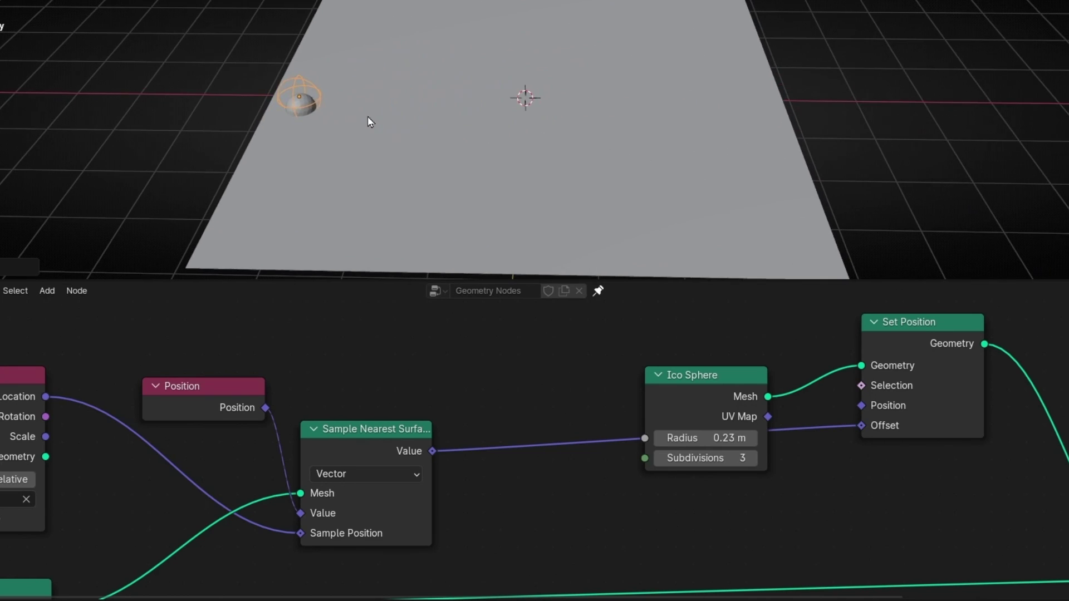
key(g)
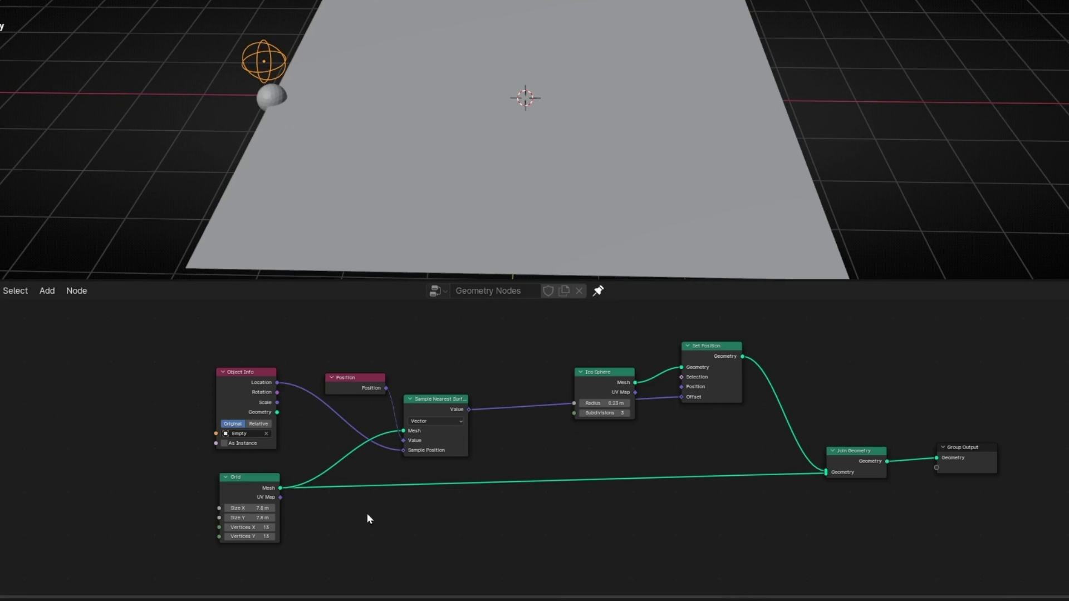
Replace the Grid node with a UV Sphere wired into the sampler's Mesh and Join Geometry.
click(247, 494)
key(x)
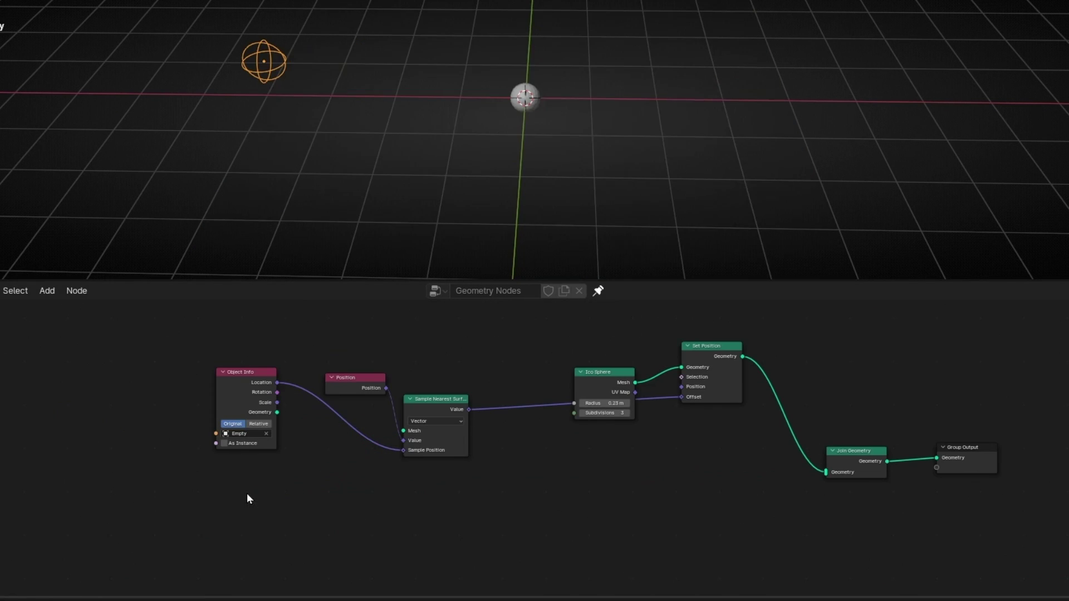
key(shift+a)
text(uv sph)
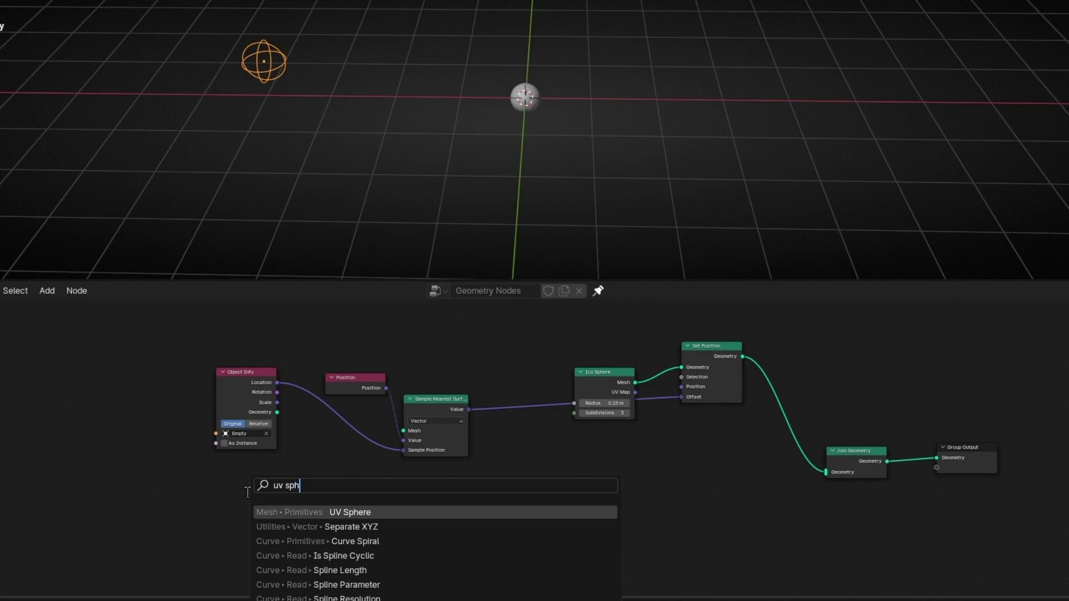
key(Return)
click(247, 492)
alt+right_drag(274, 499, 428, 431)
alt+right_drag(444, 503, 819, 474)
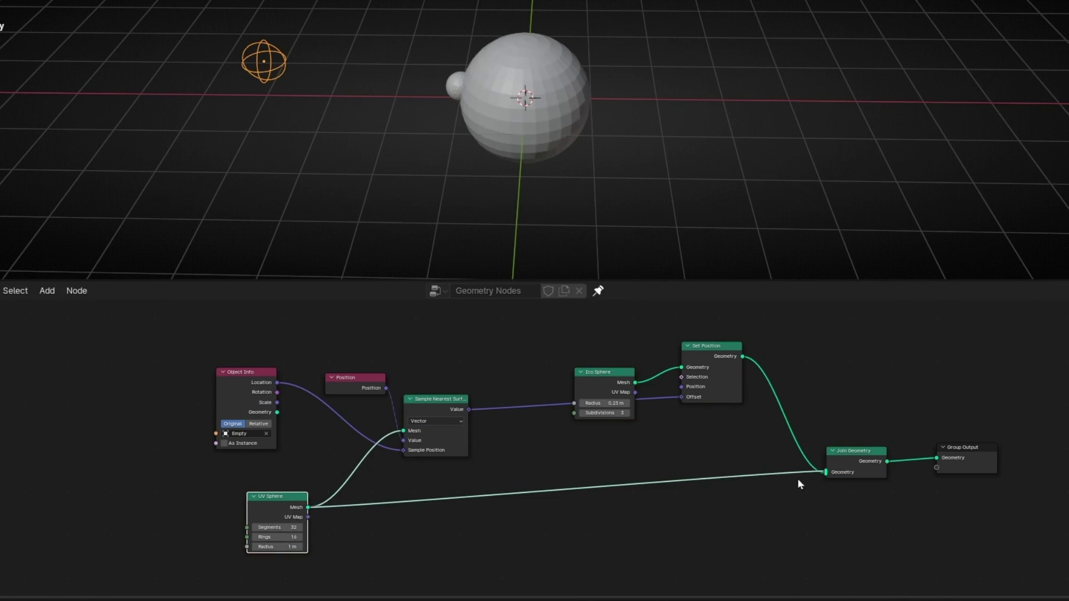
Move the Empty onto the big UV sphere.
scroll(442, 122, up, 3)
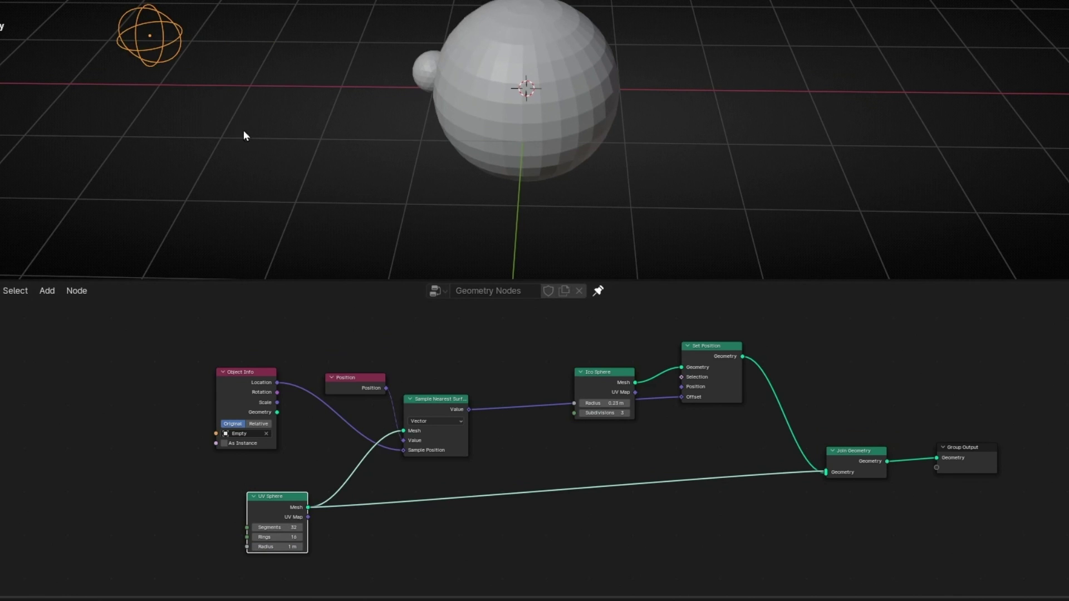
middle_drag(262, 84, 578, 209)
click(201, 62)
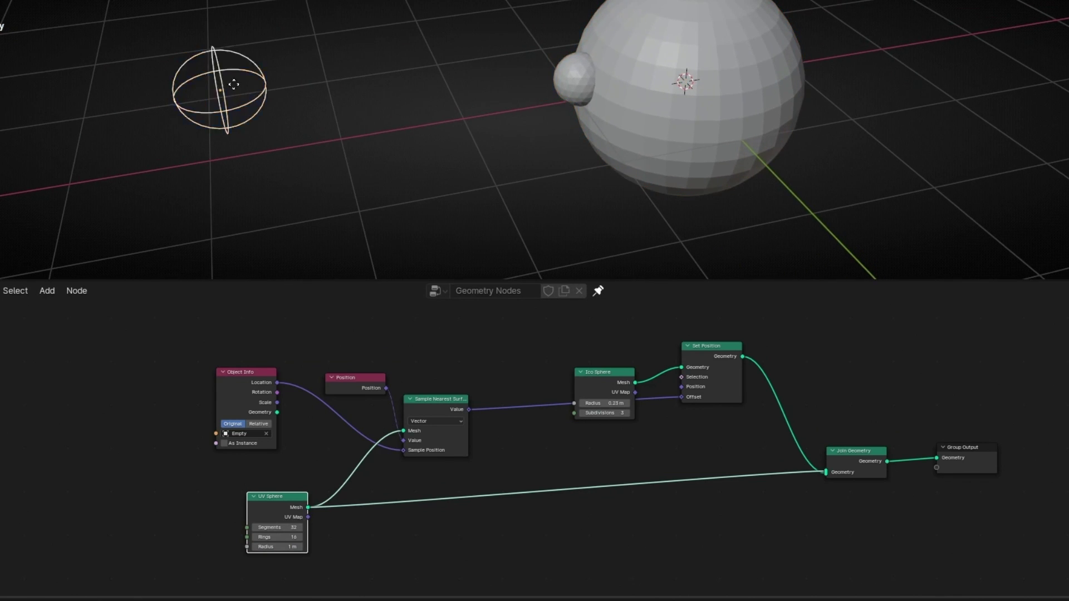
key(g)
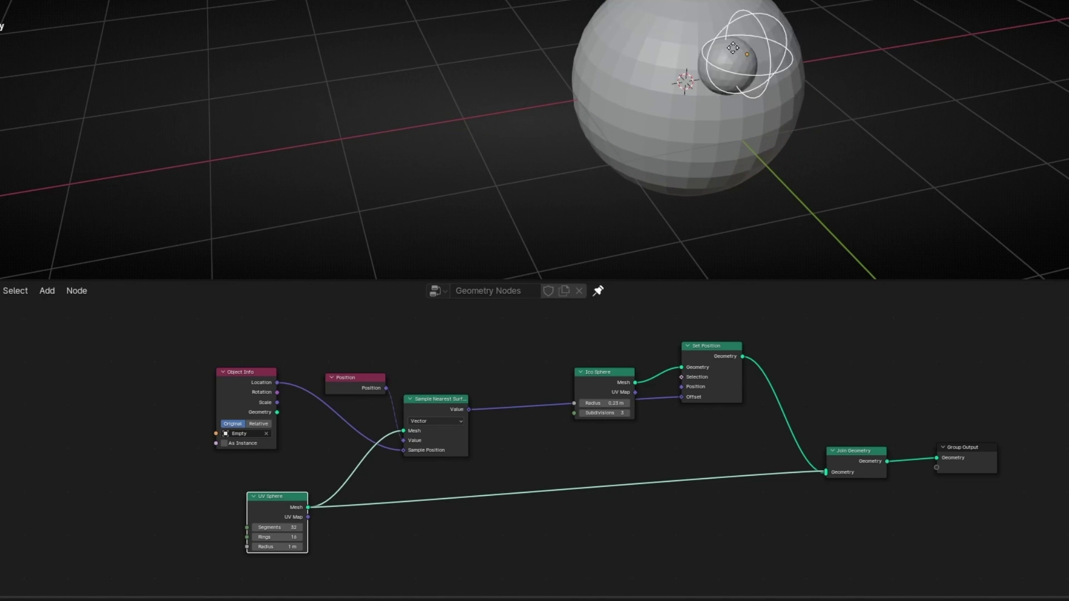
click(416, 106)
Shrink the ico sphere's radius to 0.14 m and enlarge the UV sphere's radius.
scroll(630, 92, up, 4)
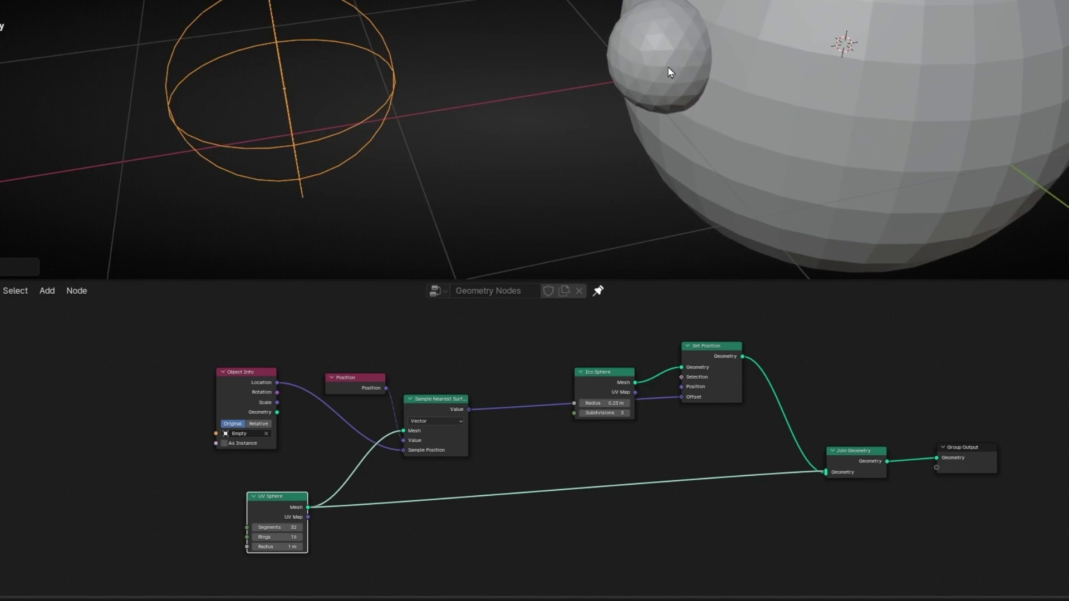
shift+middle_drag(667, 65, 580, 98)
scroll(580, 98, up, 2)
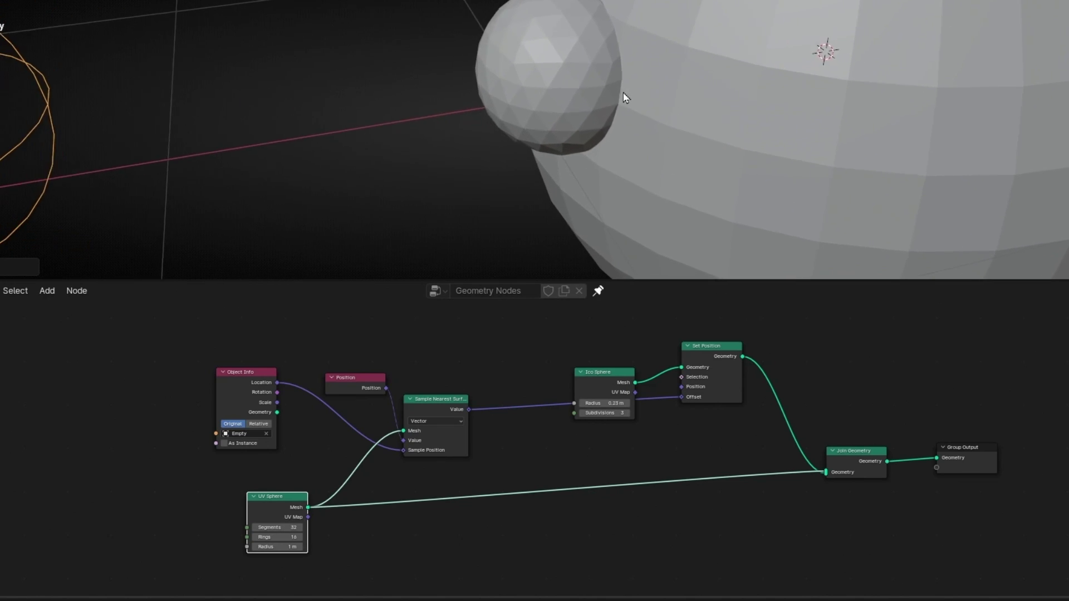
scroll(706, 436, up, 4)
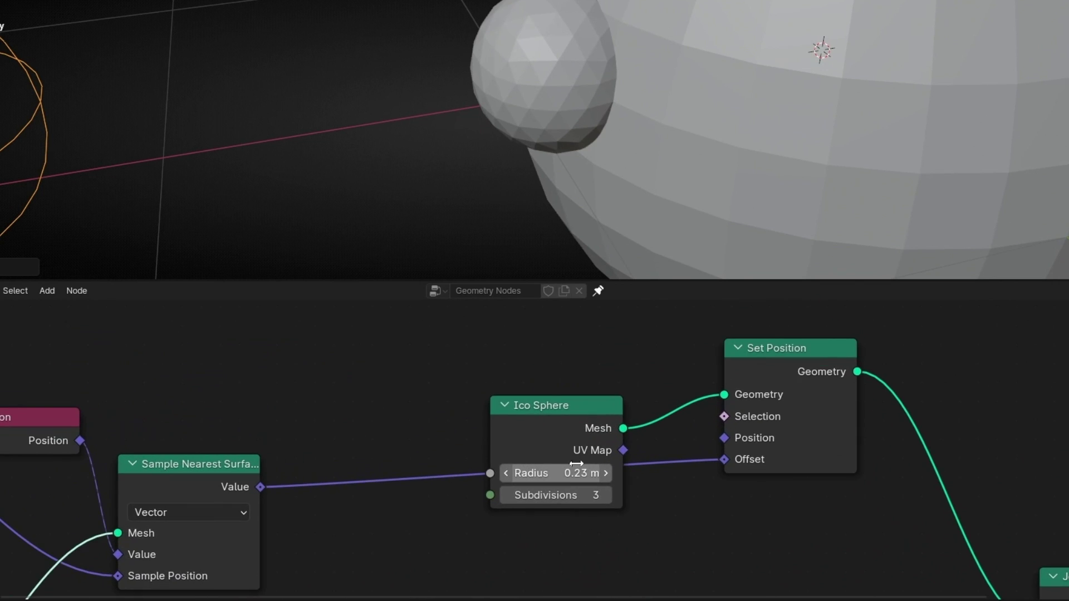
drag(550, 473, 518, 474)
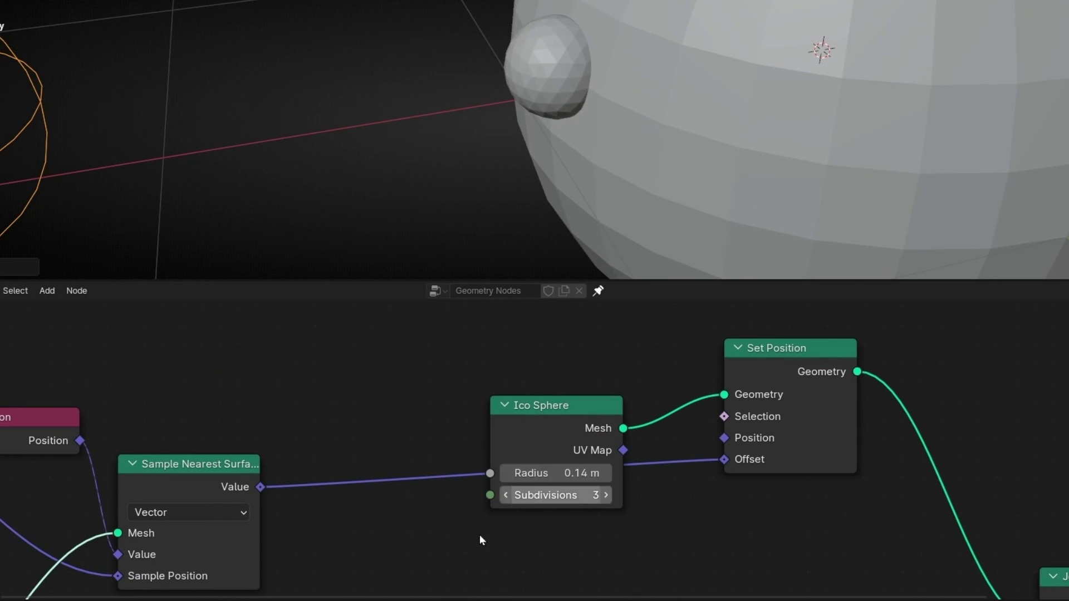
middle_drag(420, 529, 680, 326)
drag(105, 552, 161, 552)
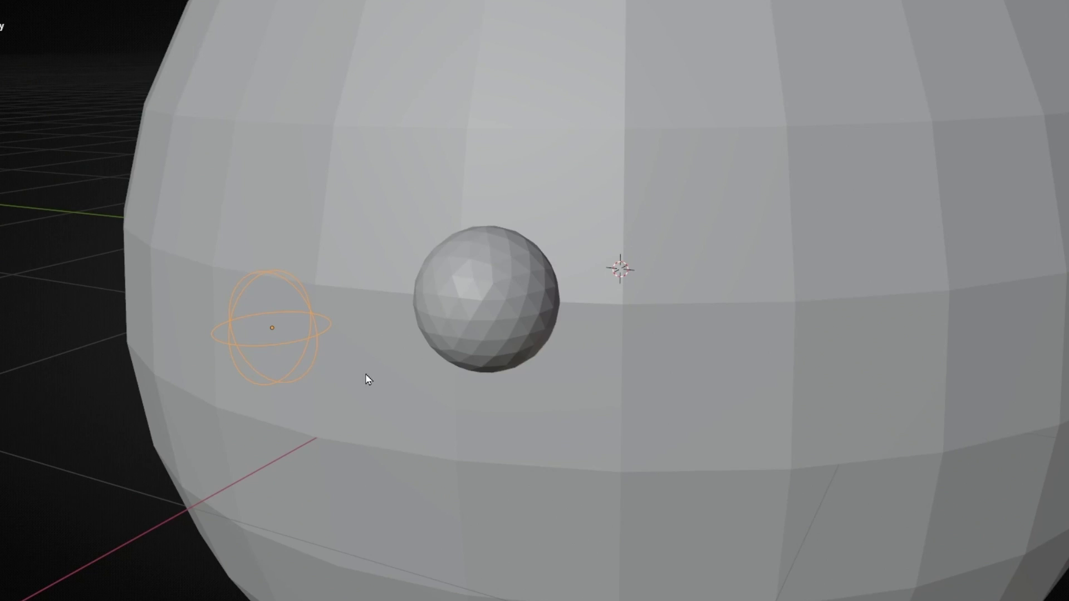
Move the Empty higher up, then further left on the big sphere.
key(g)
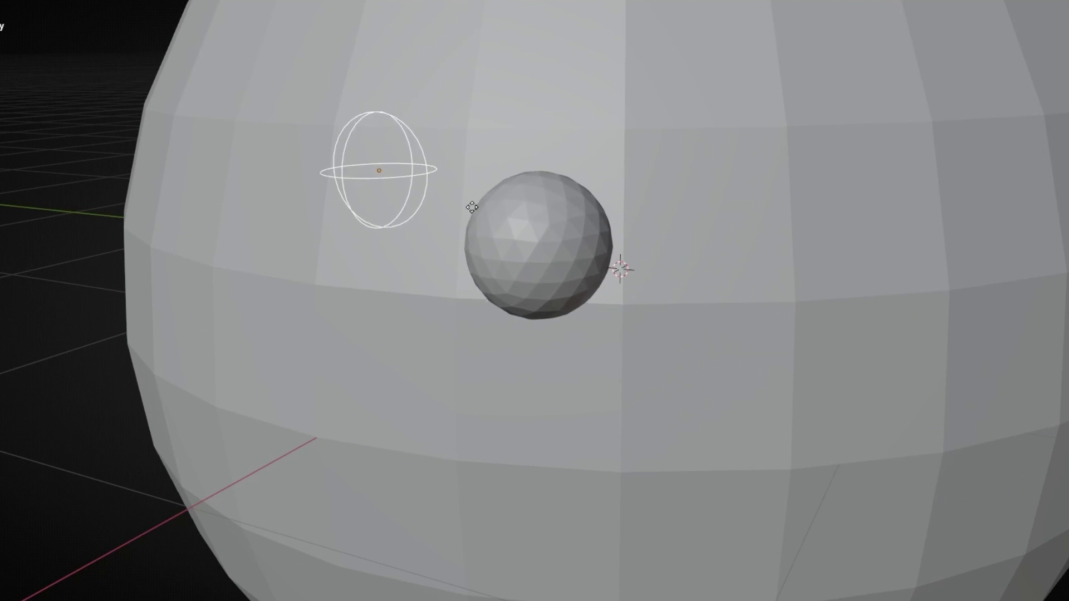
click(481, 161)
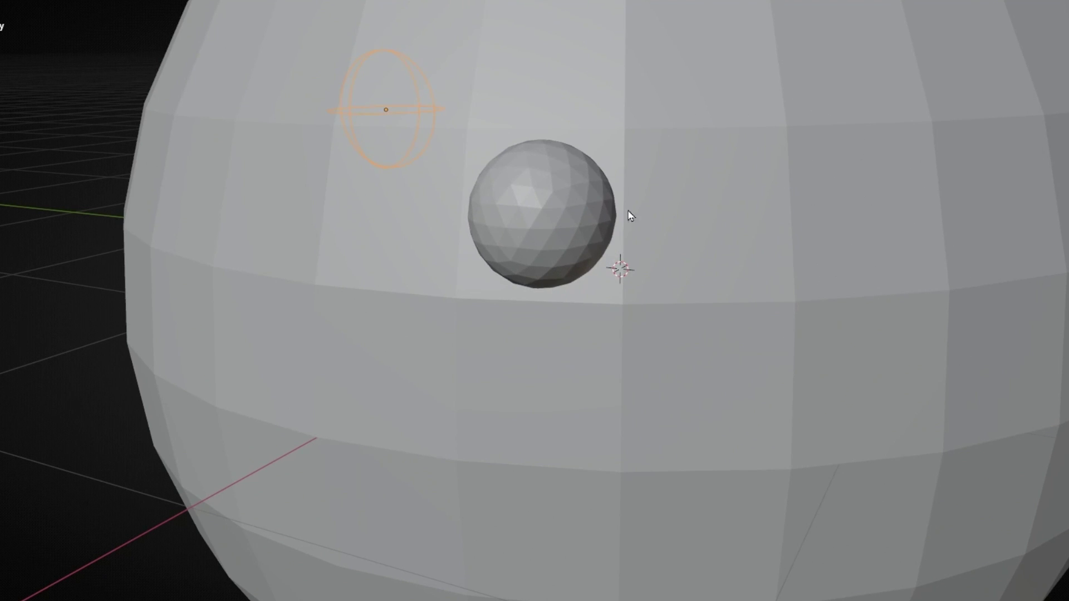
key(g)
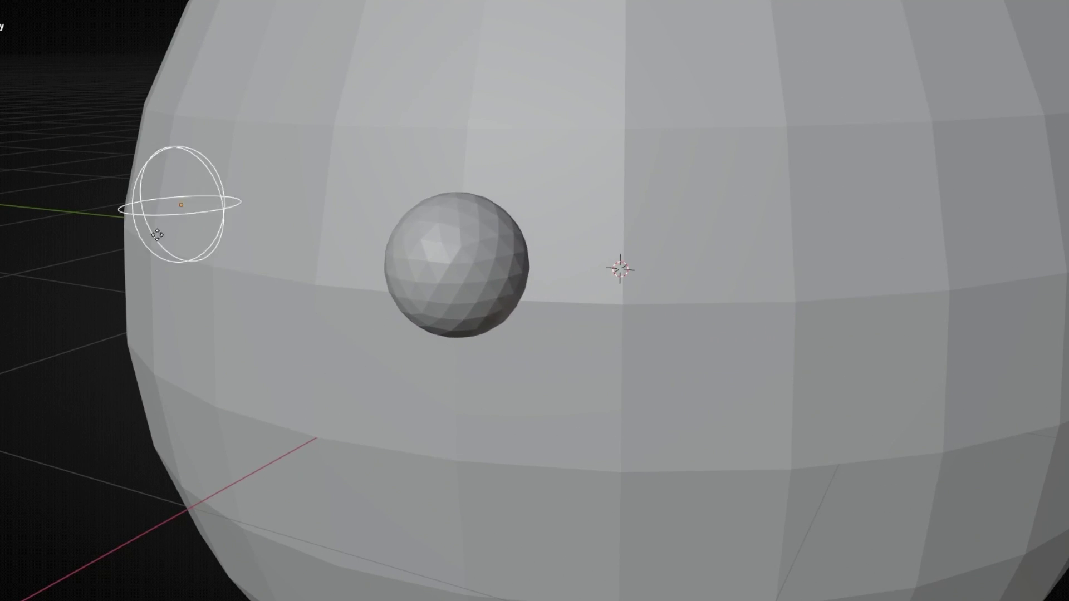
click(591, 288)
middle_drag(591, 288, 686, 338)
Raise the UV sphere to 72 rings and 96 segments, then maximise the viewport.
key(ctrl+space)
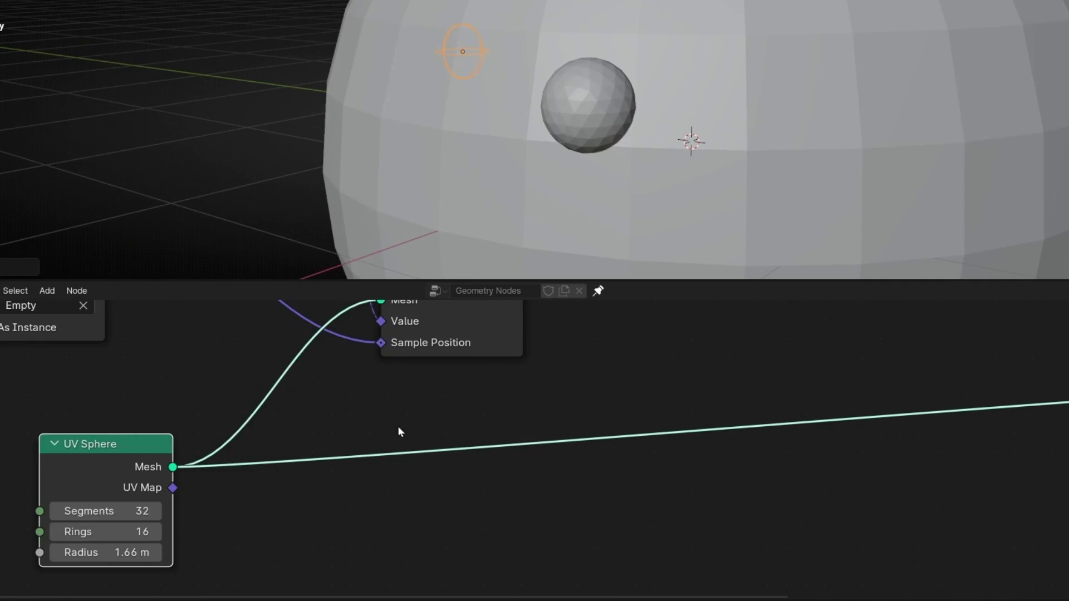
drag(116, 532, 195, 532)
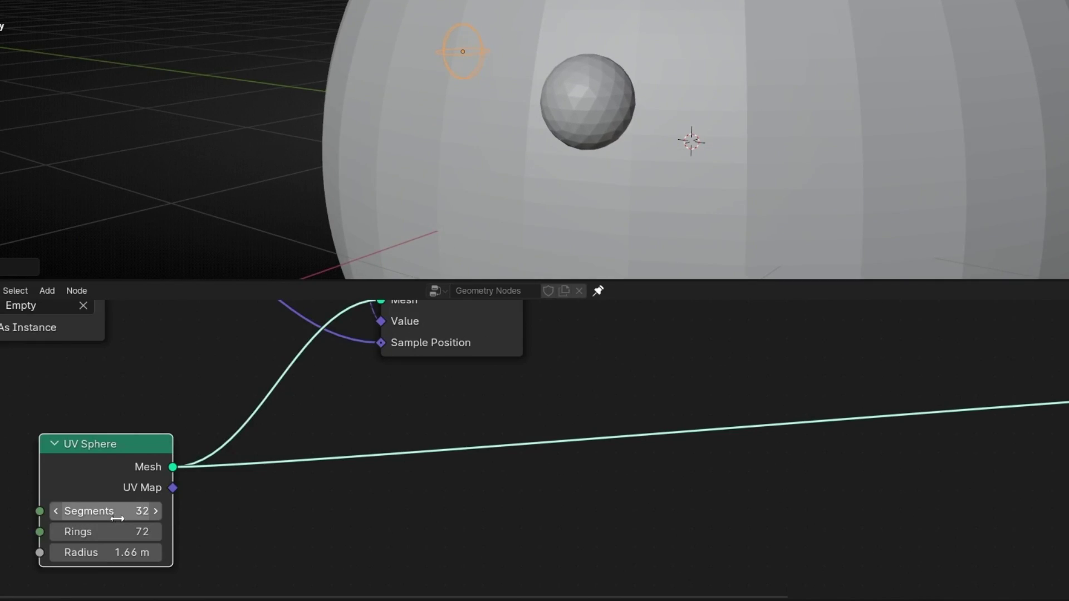
drag(117, 513, 131, 531)
key(ctrl+space)
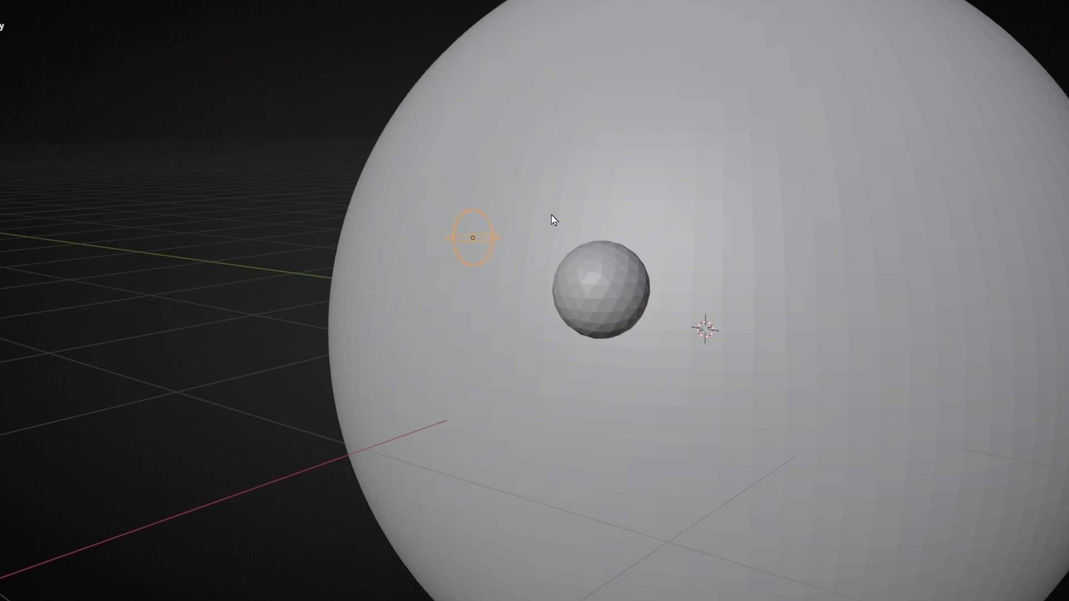
Move the Empty left around the big sphere so the small sphere slides along.
key(g)
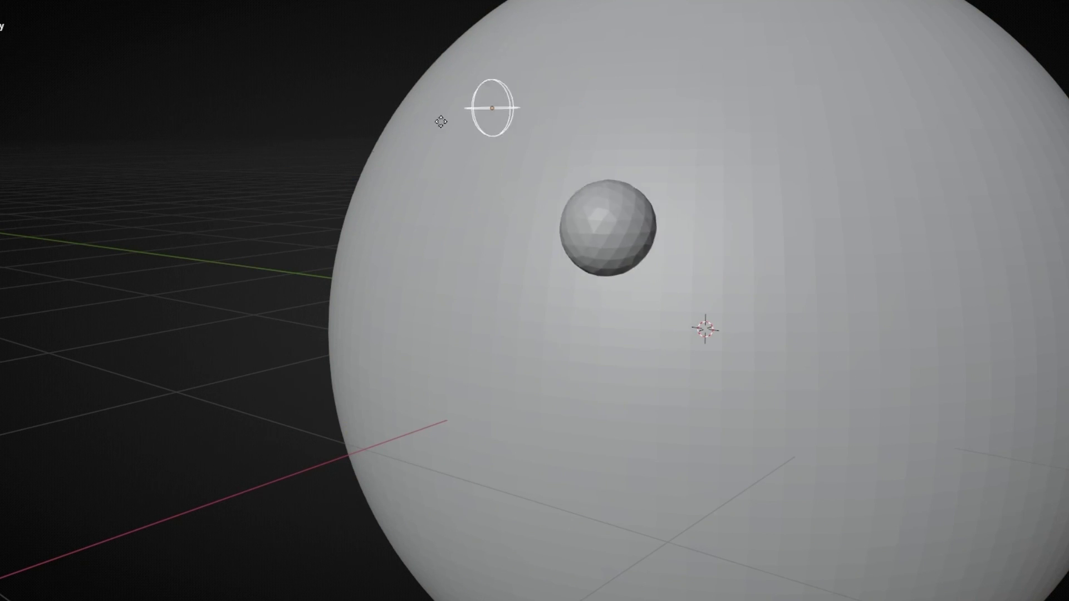
click(263, 189)
middle_drag(463, 300, 419, 314)
scroll(717, 301, down, 5)
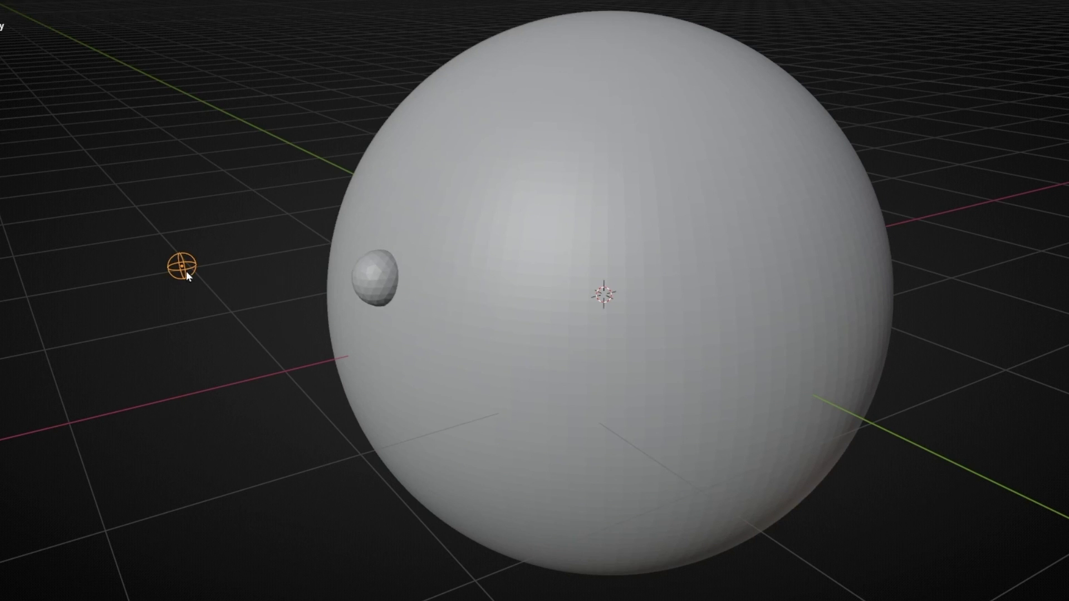
key(g)
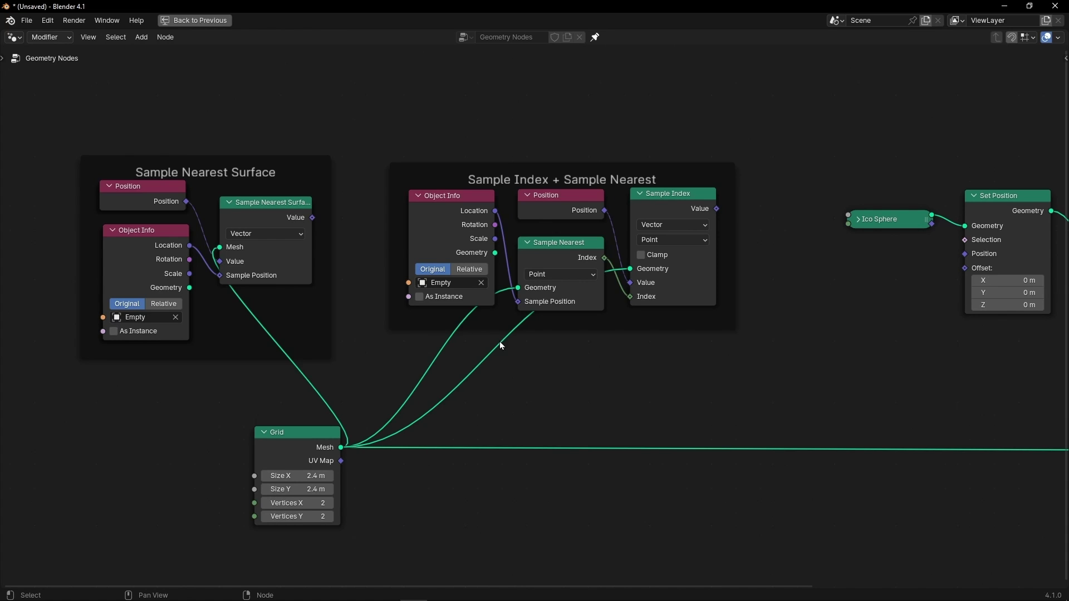
With the grid plane in wireframe, link Sample Index's Value to Set Position's Offset to snap the sphere to a grid corner.
key(ctrl+space)
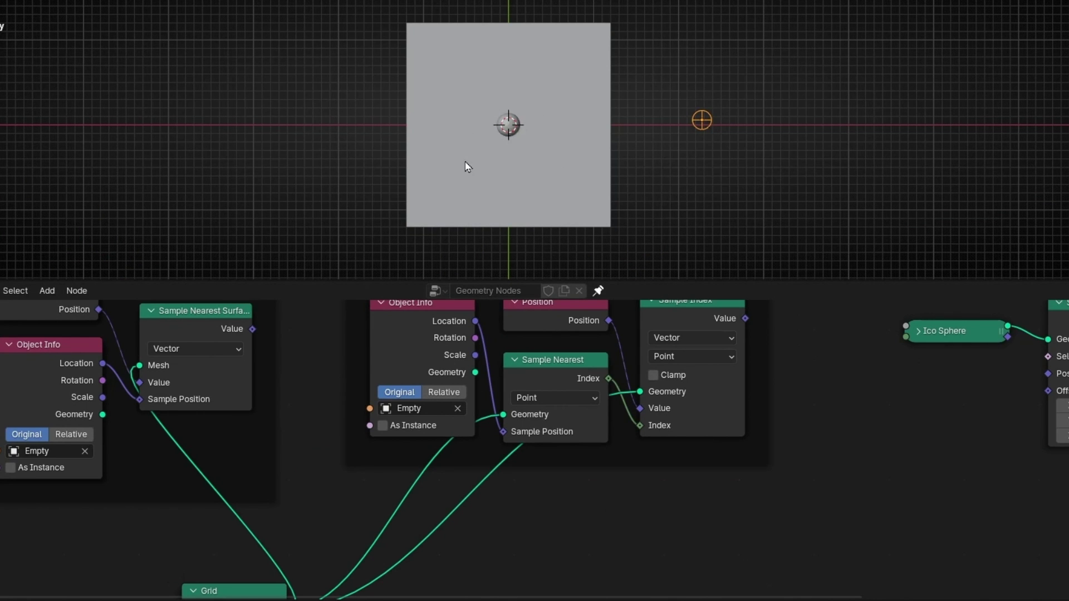
click(465, 163)
click(1058, 1)
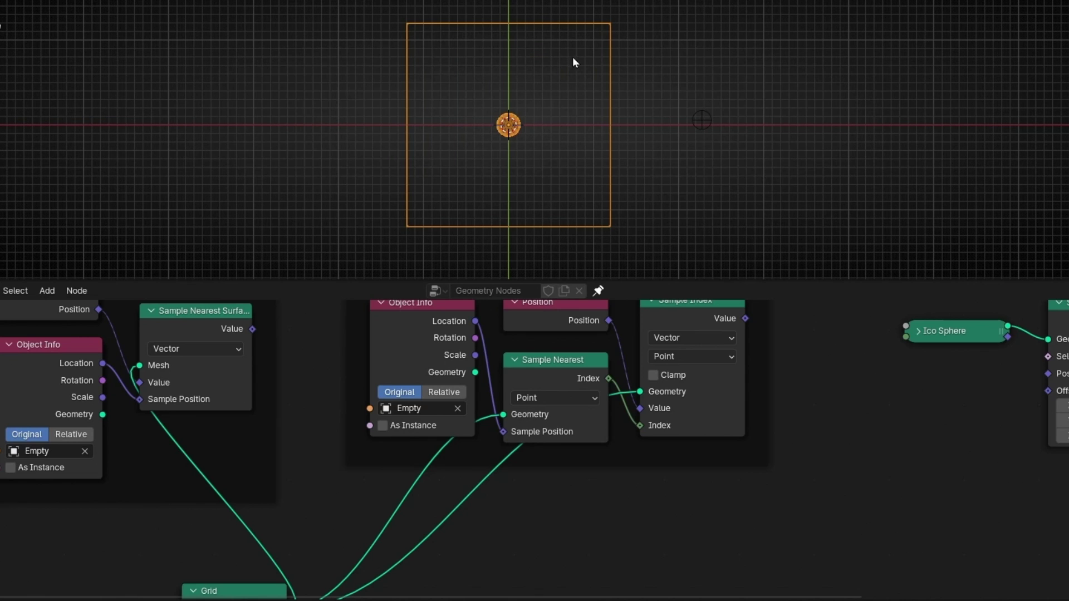
middle_drag(528, 531, 531, 354)
drag(515, 336, 806, 409)
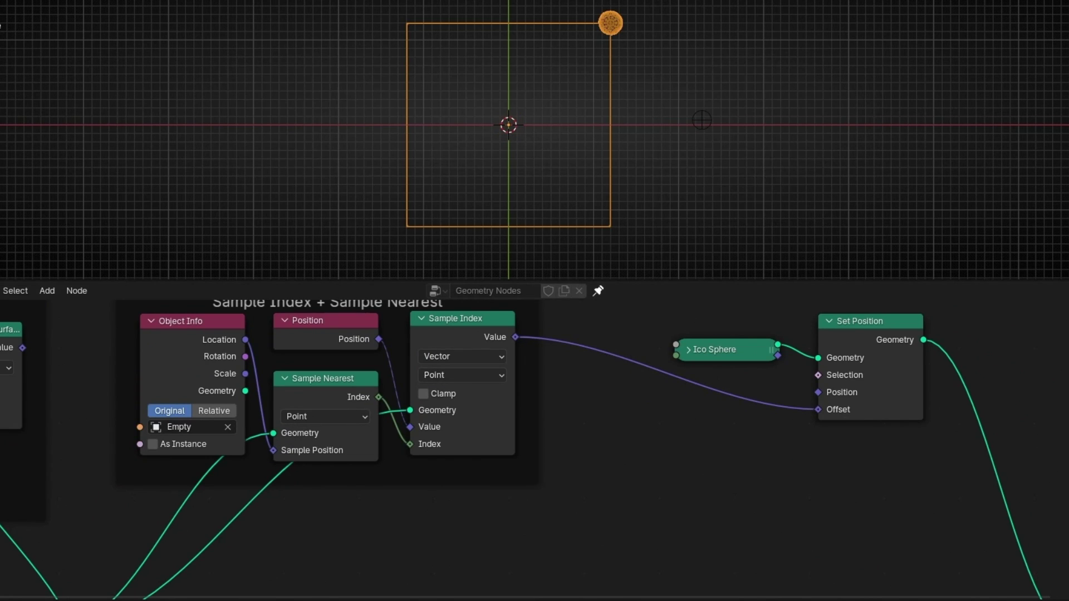
In solid shading, drag the Empty above, below and around the plane to test the corner snapping.
key(shift+z)
click(709, 120)
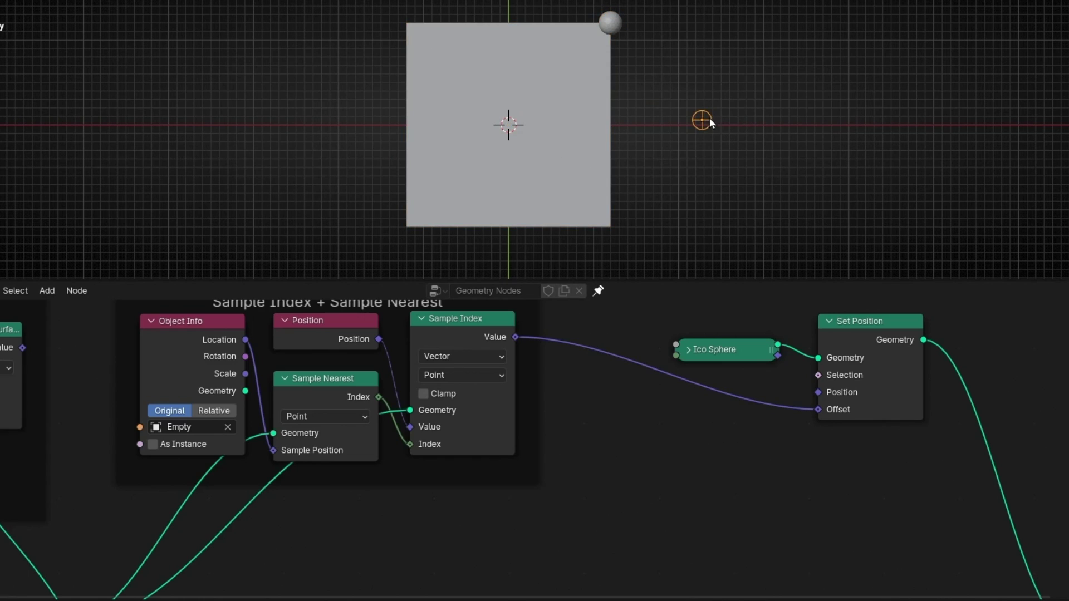
drag(709, 119, 673, 36)
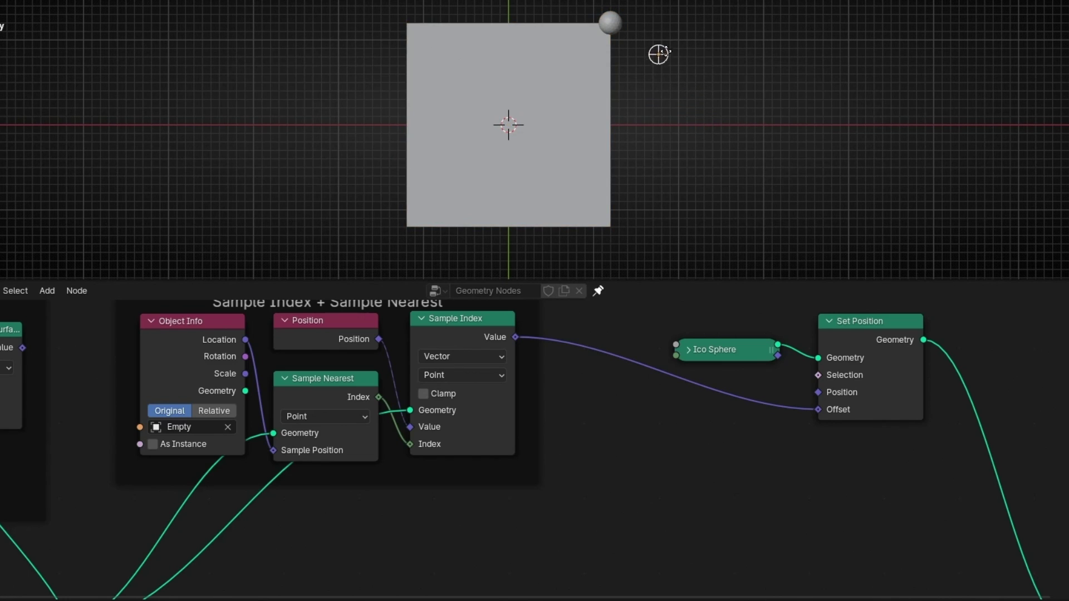
drag(666, 116, 666, 196)
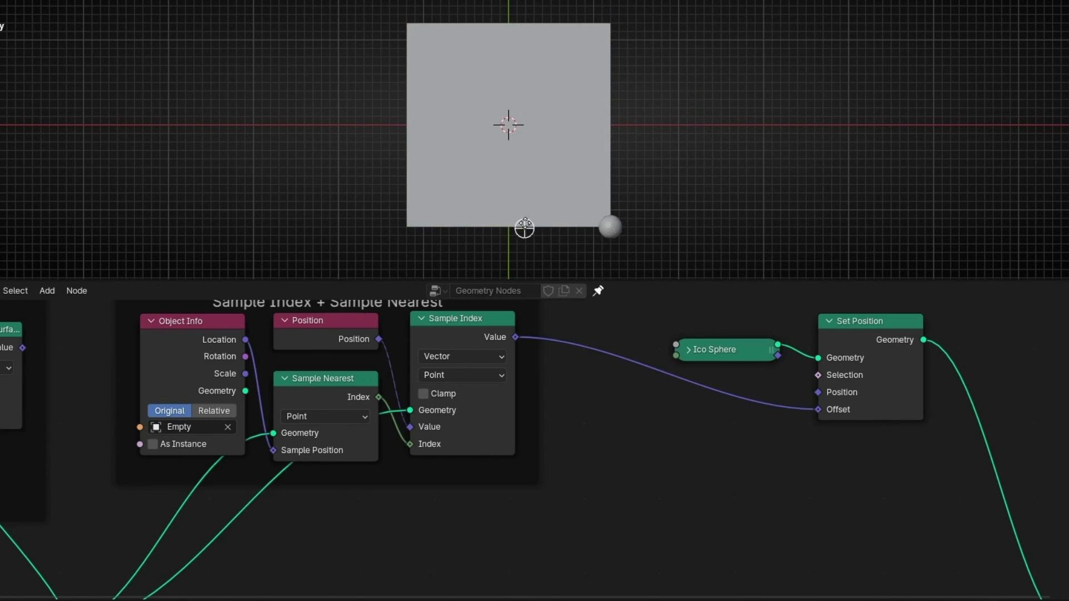
drag(524, 223, 520, 3)
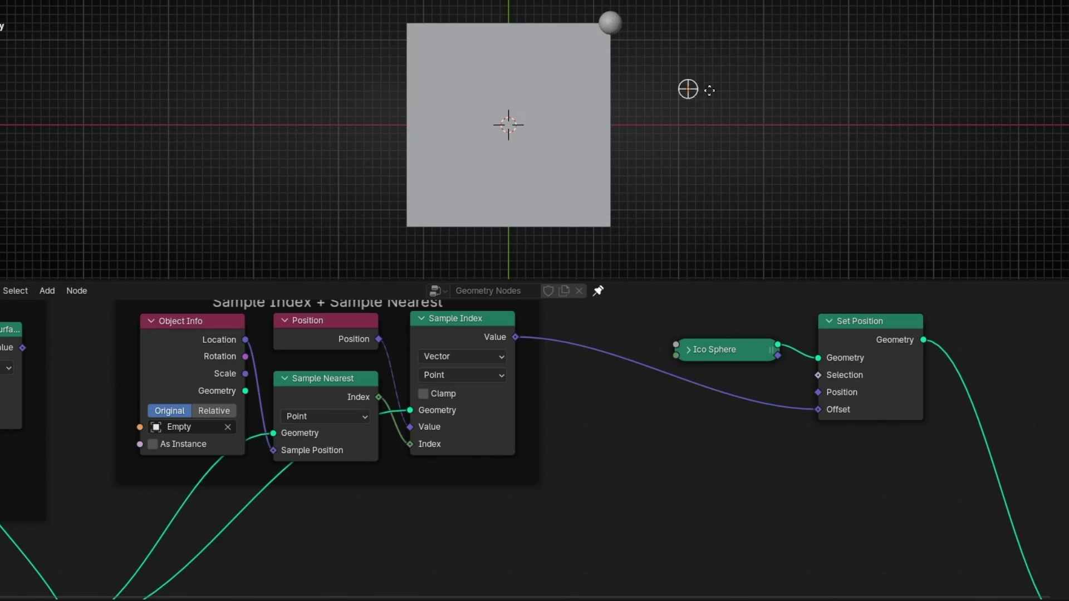
drag(709, 91, 506, 213)
drag(391, 132, 697, 133)
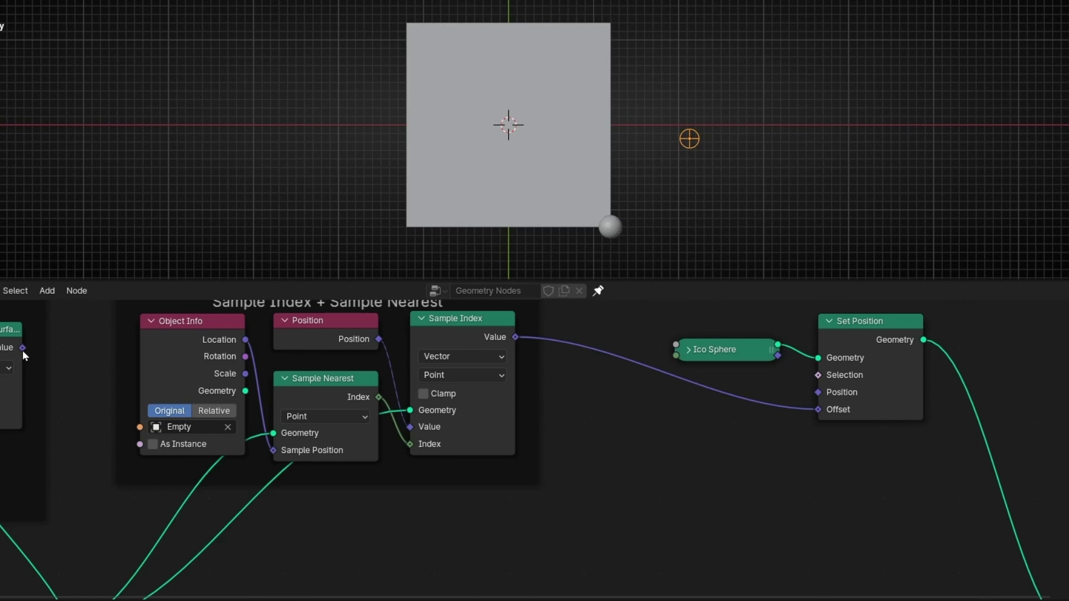
Link Sample Nearest Surface's Value to Set Position's Offset and move the Empty to watch the sphere follow the edge.
drag(23, 348, 817, 410)
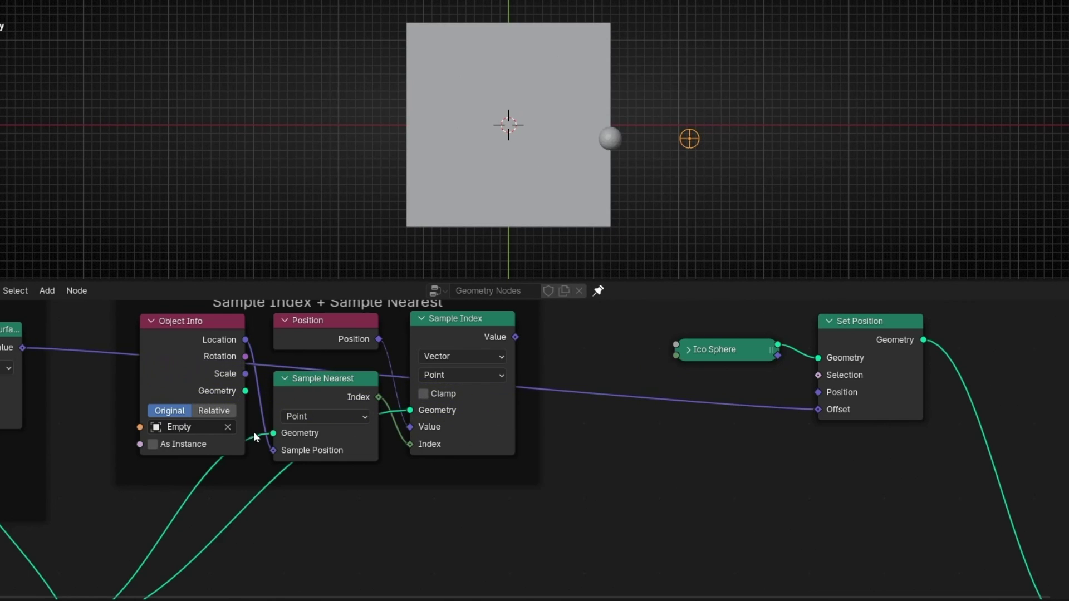
middle_drag(76, 424, 407, 494)
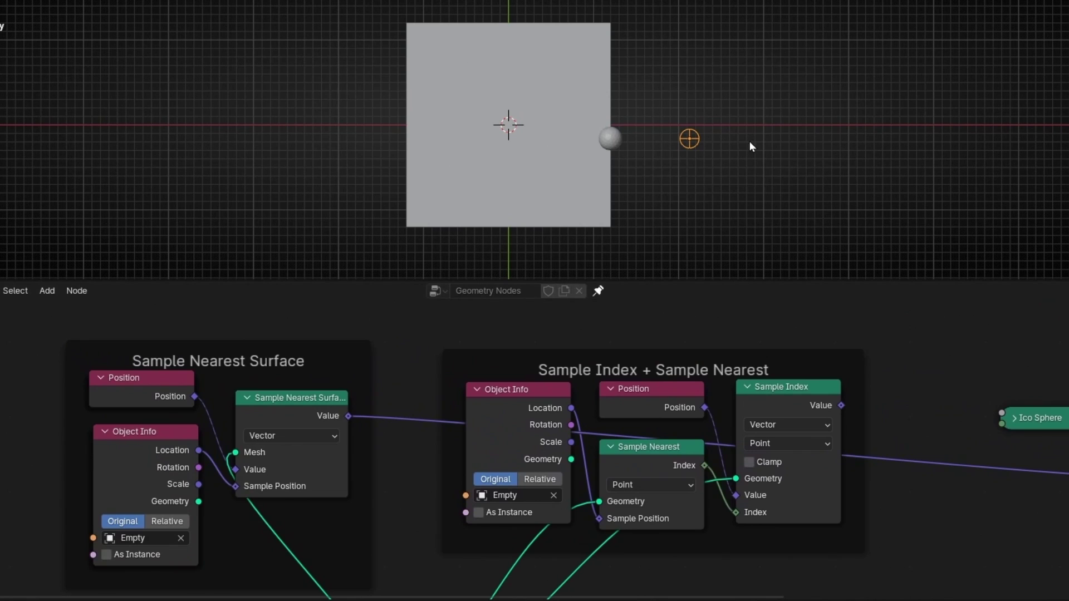
drag(695, 141, 567, 79)
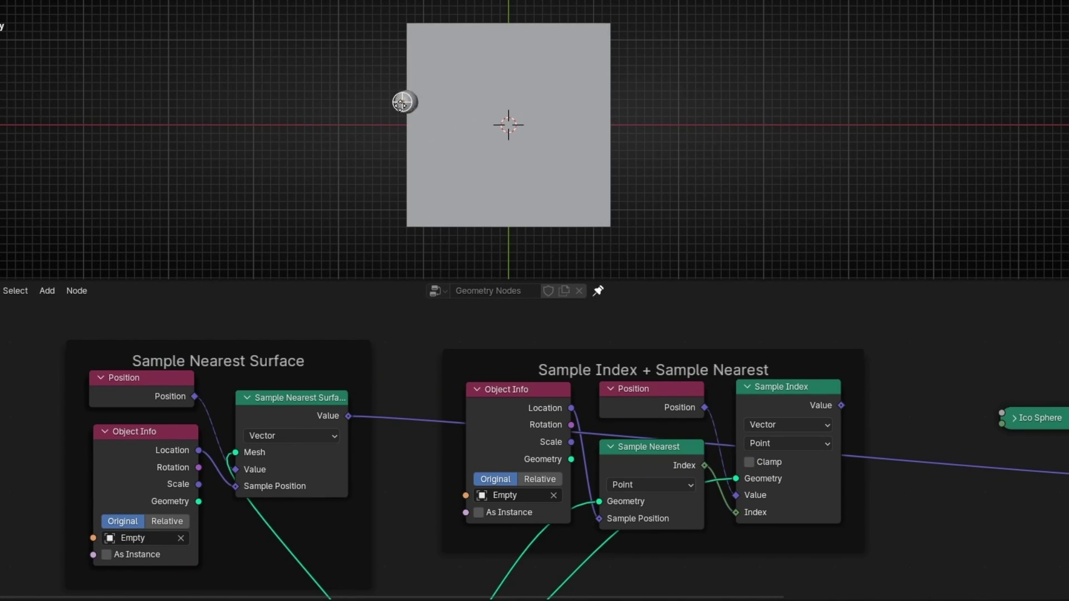
drag(401, 103, 290, 26)
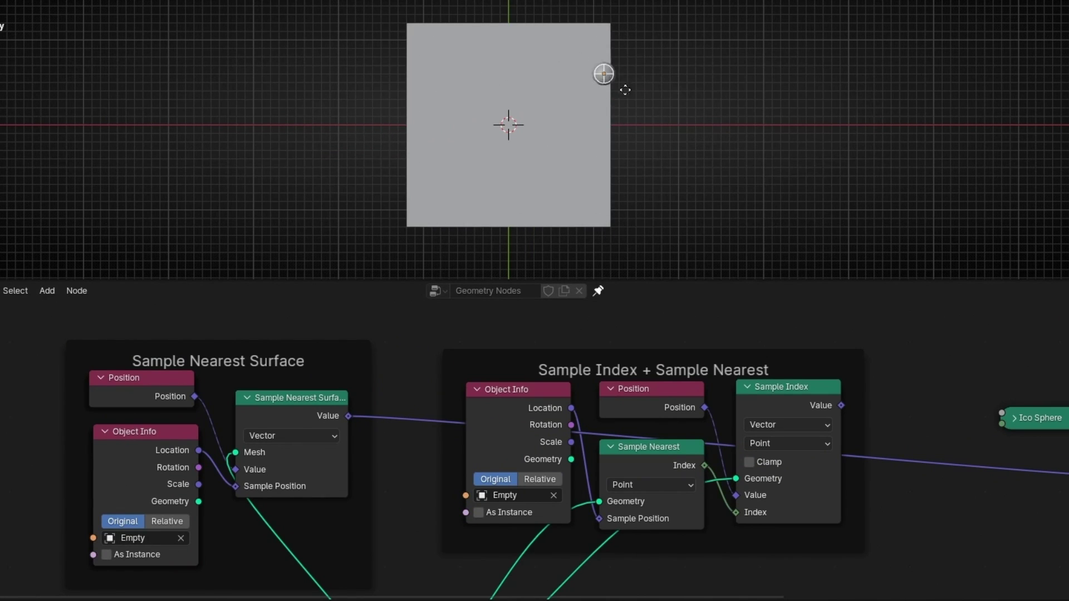
drag(583, 88, 640, 128)
drag(725, 139, 727, 136)
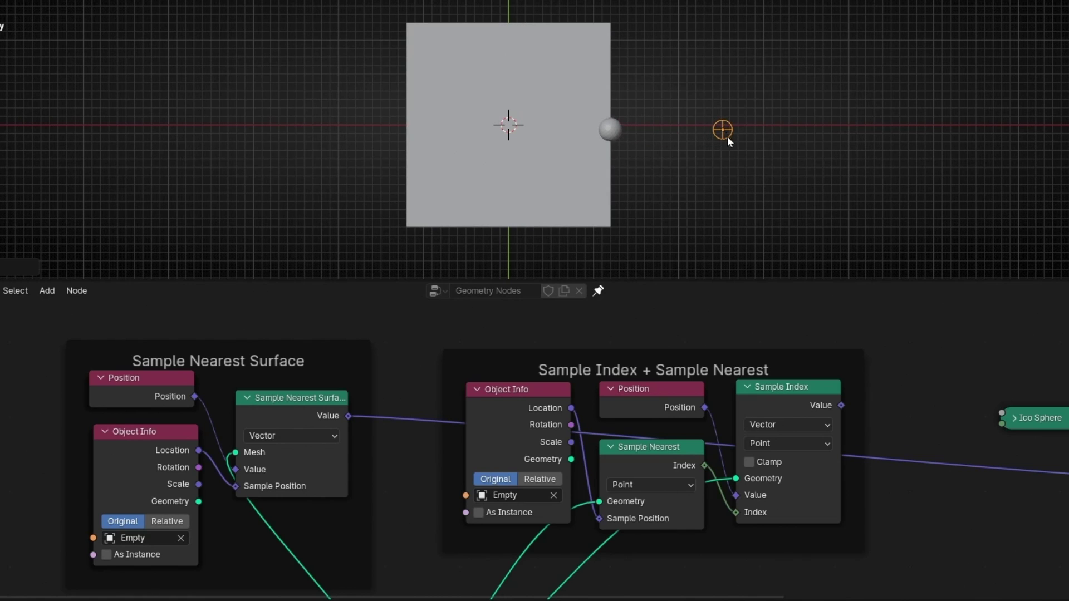
middle_drag(786, 345, 675, 307)
scroll(675, 392, up, 2)
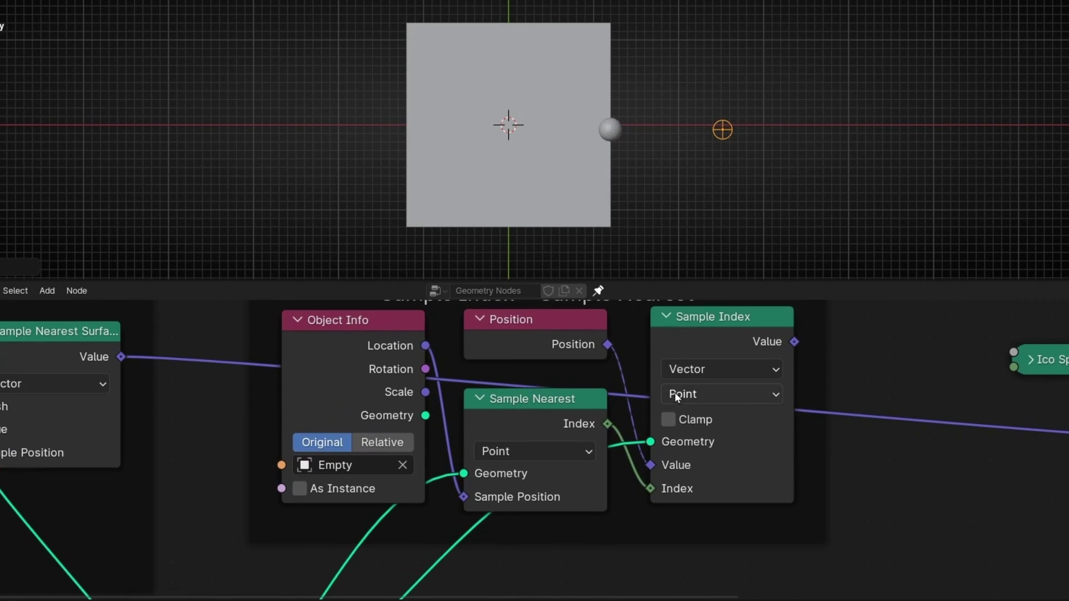
Set Sample Nearest and Sample Index domains to Face and link Sample Index's Value to Set Position's Offset.
click(567, 453)
click(500, 547)
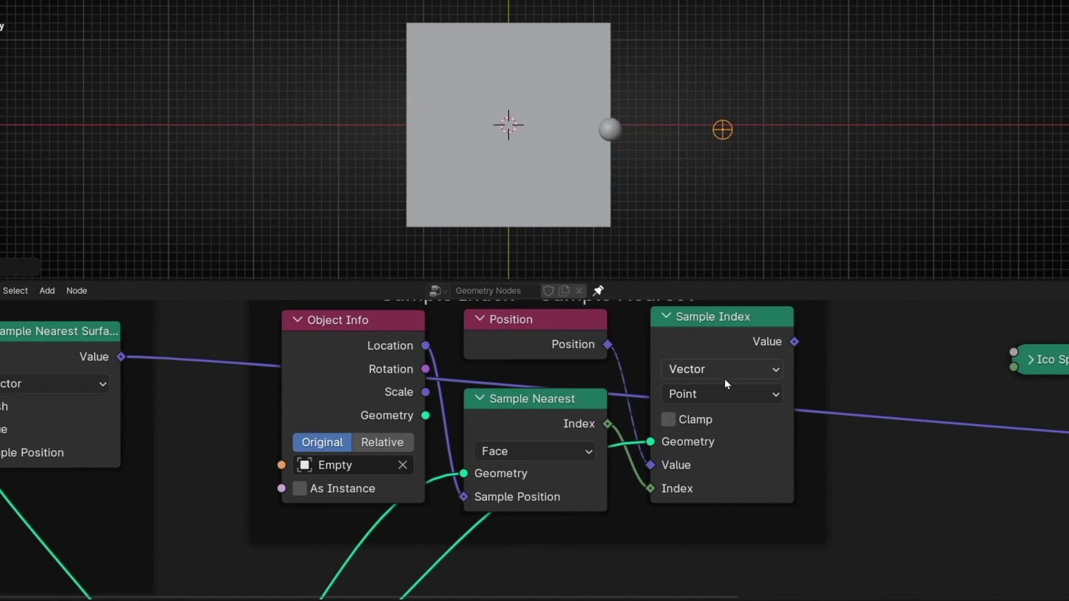
click(724, 393)
click(687, 489)
middle_drag(964, 433, 609, 452)
drag(517, 396, 840, 456)
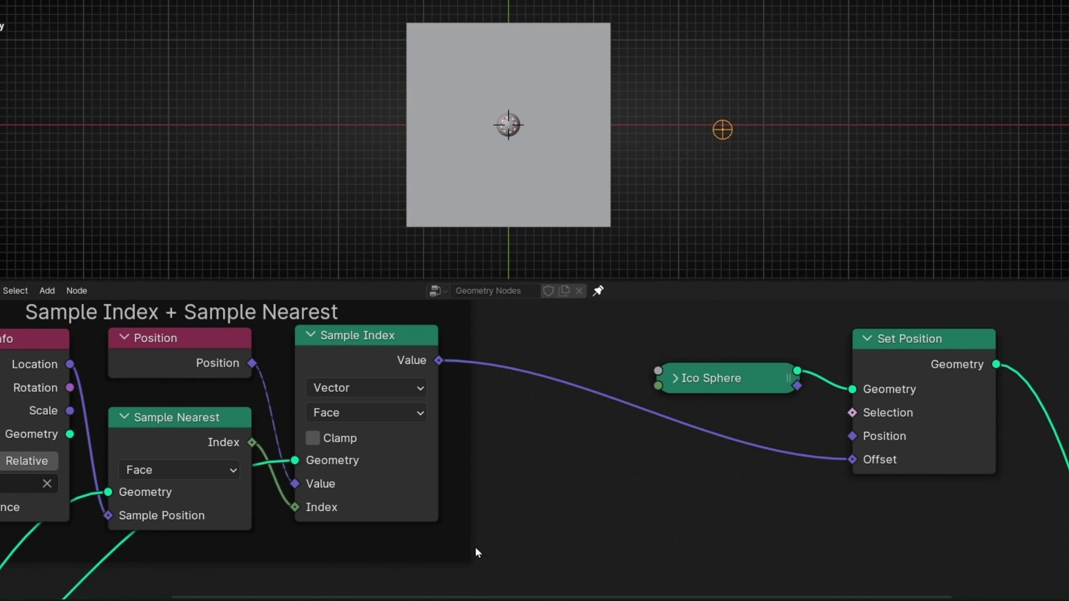
In wireframe, select only the Empty and move it to confirm the sphere stays at the face centre.
middle_drag(483, 538, 886, 505)
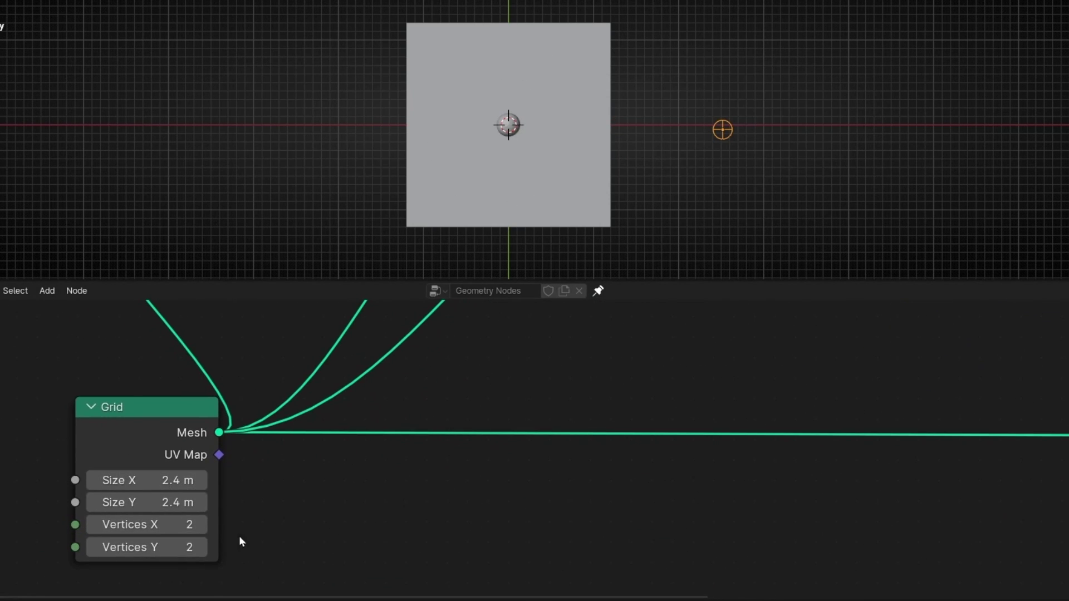
shift+scroll(634, 441, up, 10)
key(a)
key(shift+z)
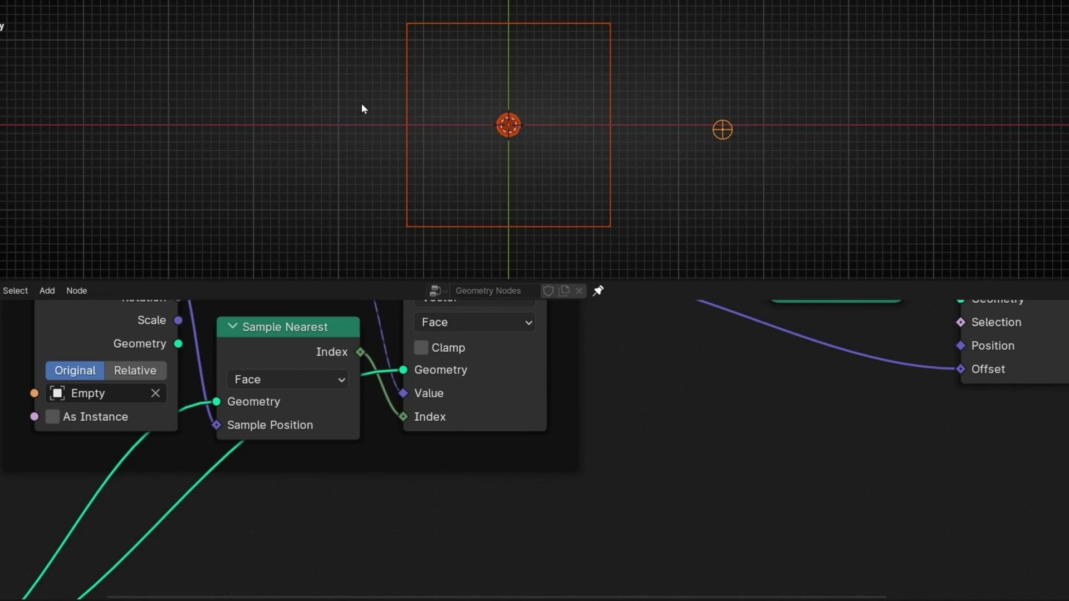
click(723, 129)
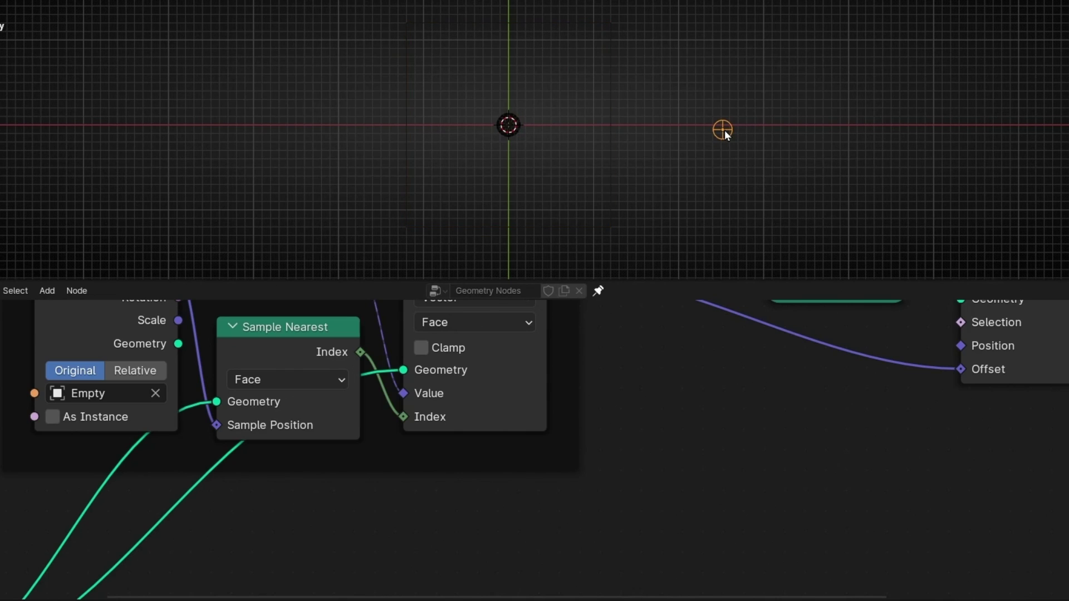
key(g)
key(shift+z)
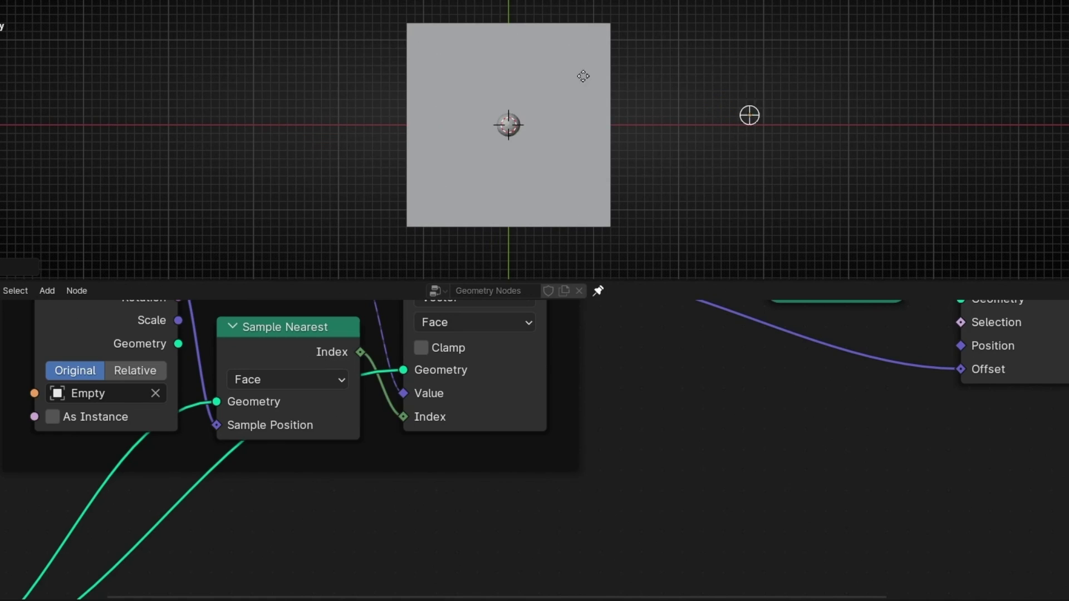
scroll(642, 415, down, 3)
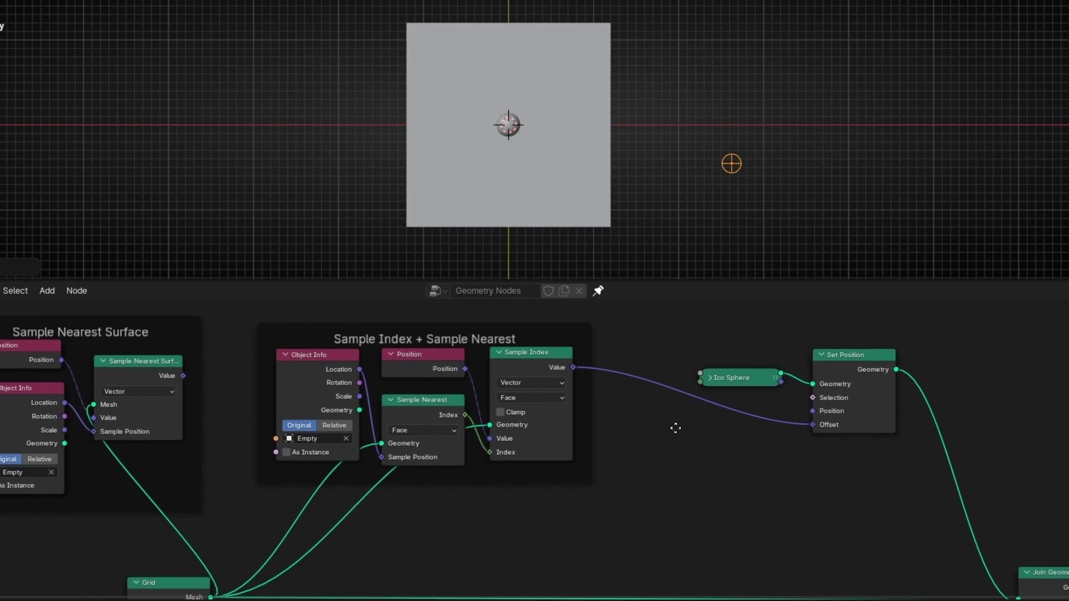
Link Sample Nearest Surface's Value to Set Position's Offset and drag the Empty far right of the plane.
drag(184, 377, 814, 425)
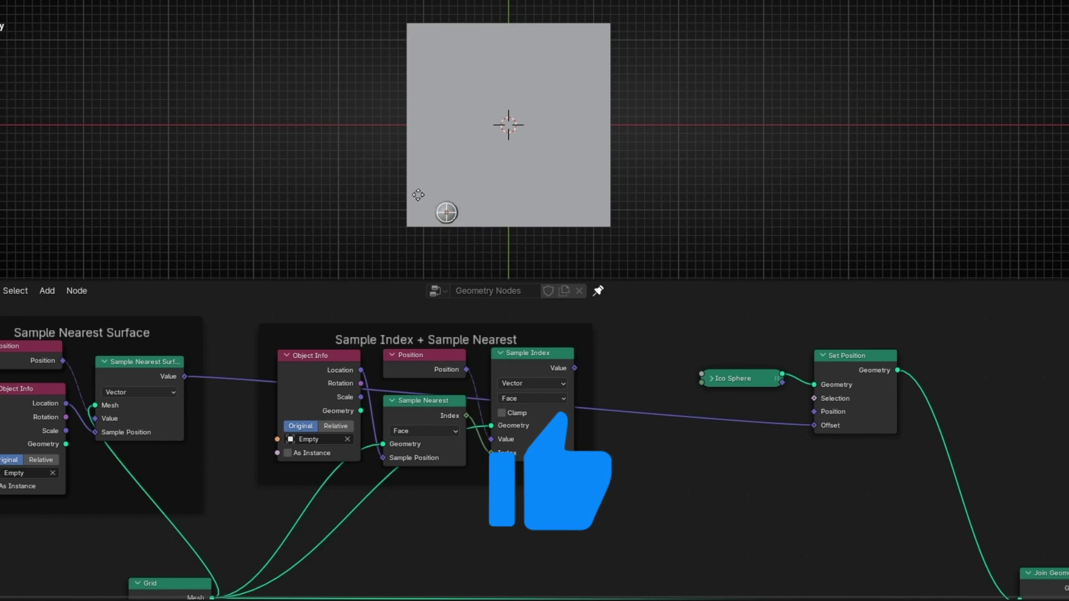
drag(238, 146, 753, 144)
scroll(651, 448, down, 2)
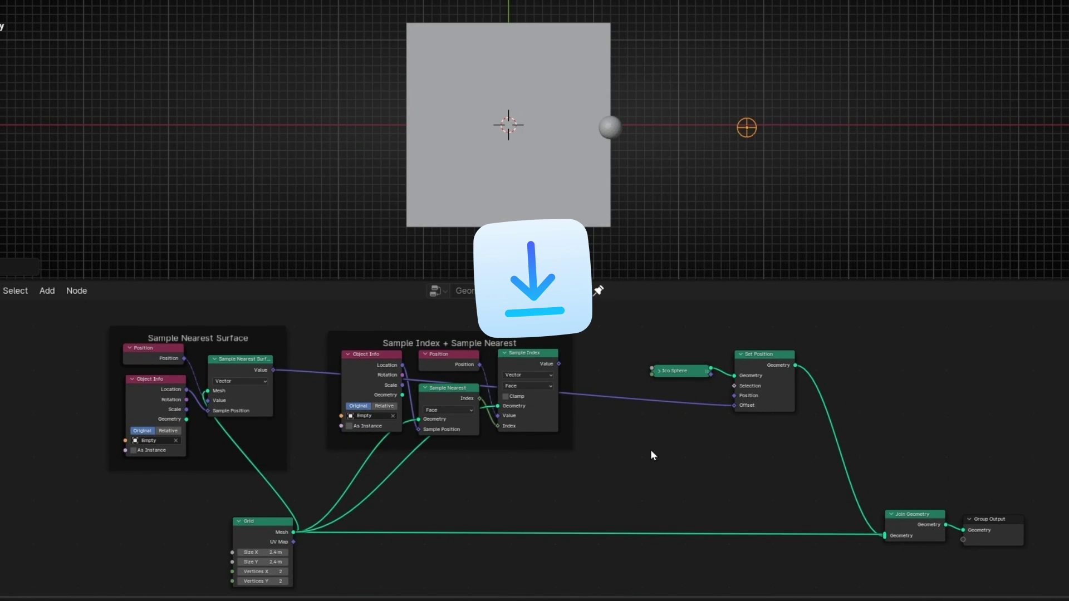